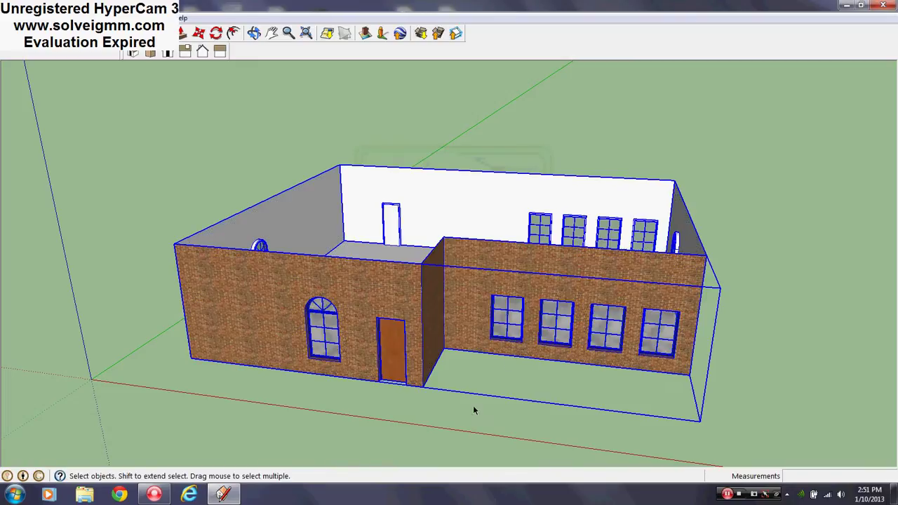
Open the 3D Warehouse model library and close it again.
click(273, 441)
click(33, 35)
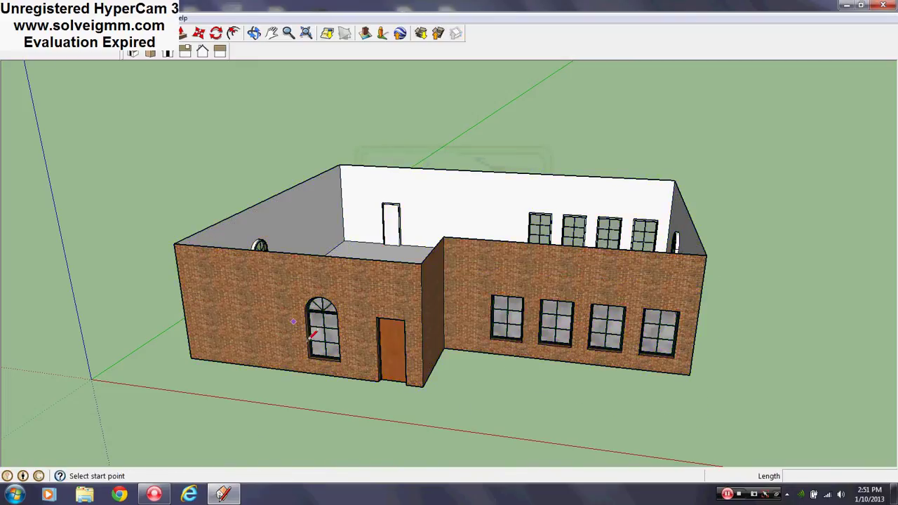
scroll(316, 274, down, 2)
scroll(479, 297, up, 3)
middle_drag(479, 297, 489, 301)
scroll(489, 301, up, 1)
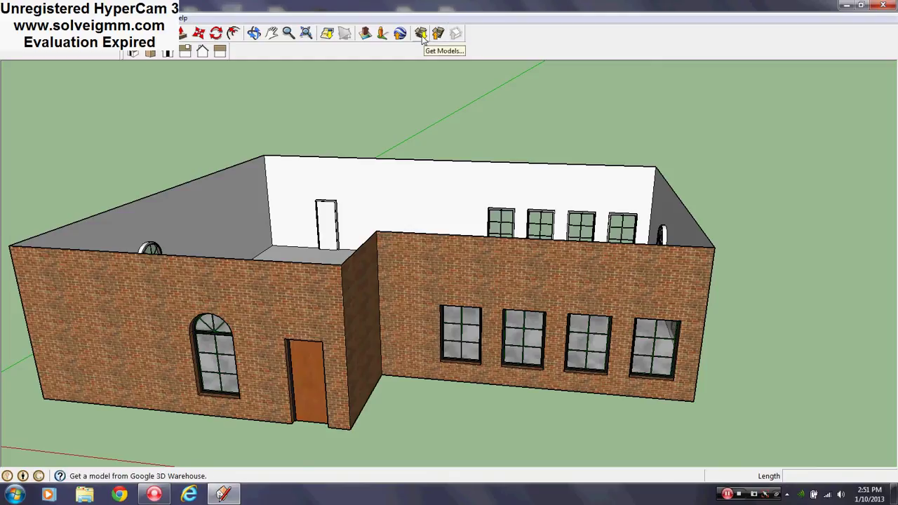
click(420, 34)
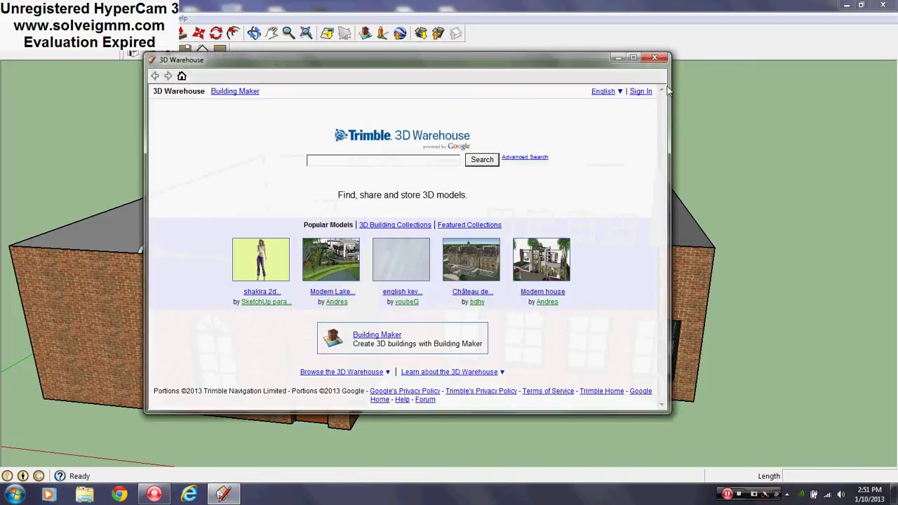
click(660, 56)
Bring up the commands for the building component, including Explode, and dismiss them.
scroll(481, 281, down, 3)
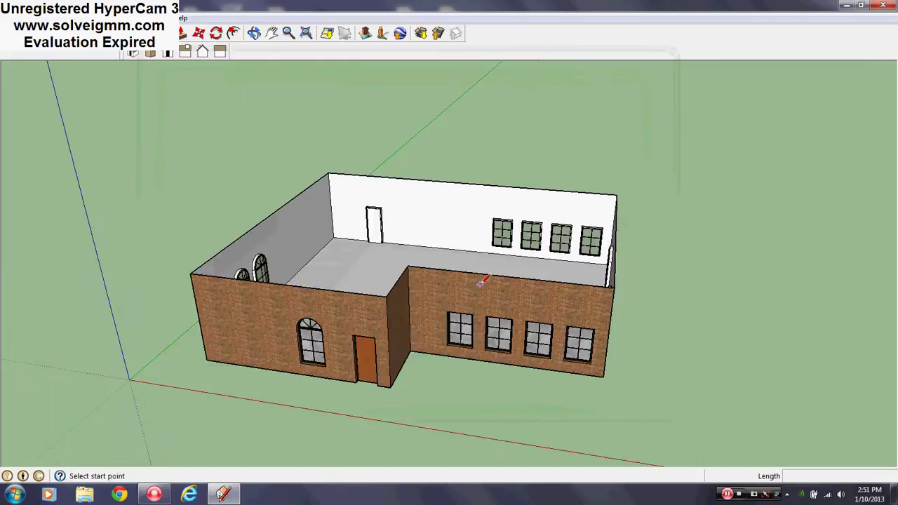
scroll(482, 283, up, 1)
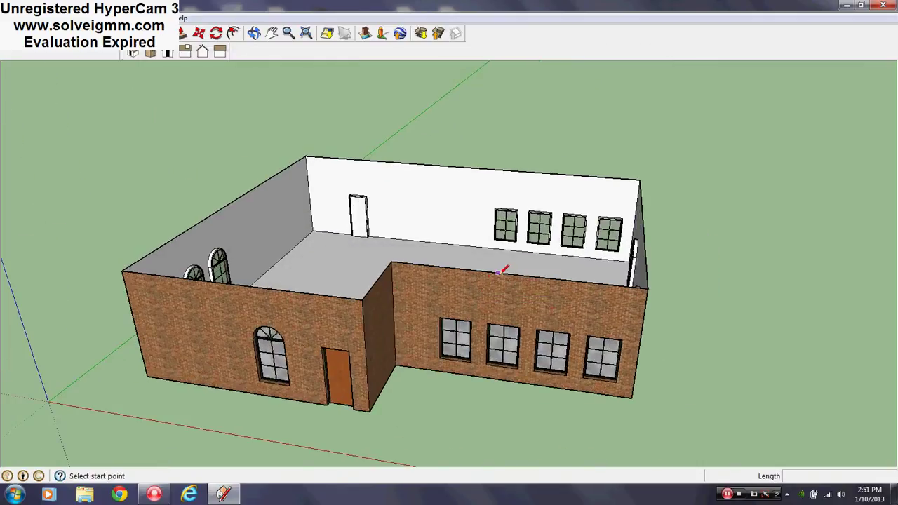
right_click(498, 276)
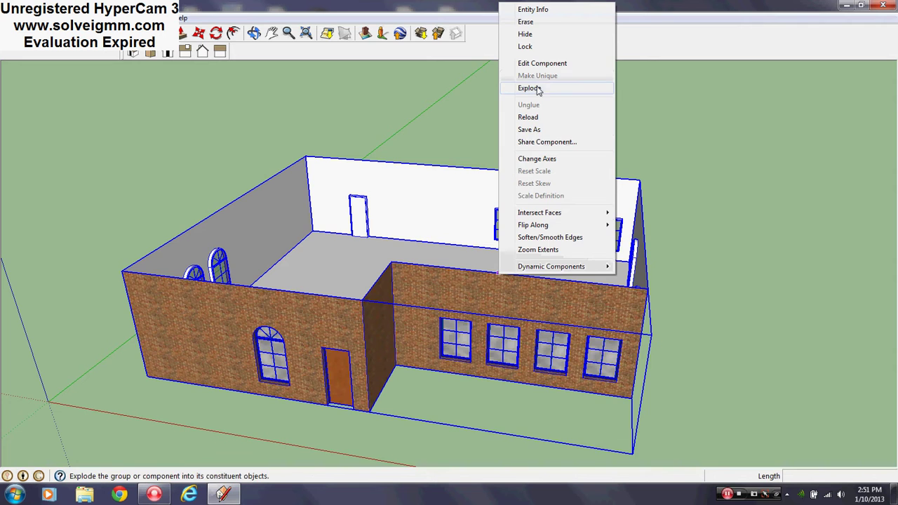
click(753, 277)
Draw a 60' by 40' rectangle across the wall tops, starting from the upper corner of the main section.
scroll(273, 266, up, 3)
mouse_move(273, 267)
middle_down()
mouse_move(332, 325)
mouse_move(278, 334)
middle_up()
scroll(435, 220, down, 3)
scroll(433, 222, down, 2)
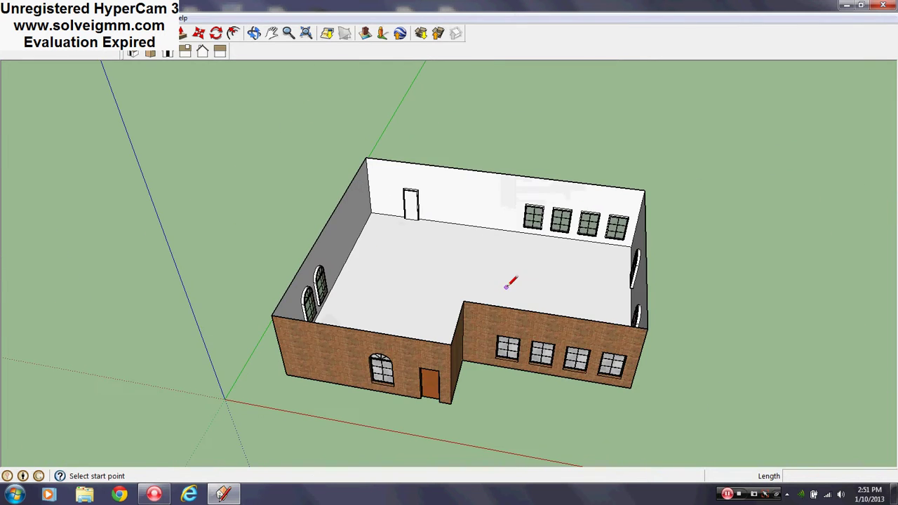
mouse_move(509, 291)
middle_down()
mouse_move(146, 305)
mouse_move(459, 295)
mouse_move(485, 264)
mouse_move(571, 274)
mouse_move(548, 270)
middle_up()
scroll(484, 264, down, 3)
scroll(549, 270, up, 3)
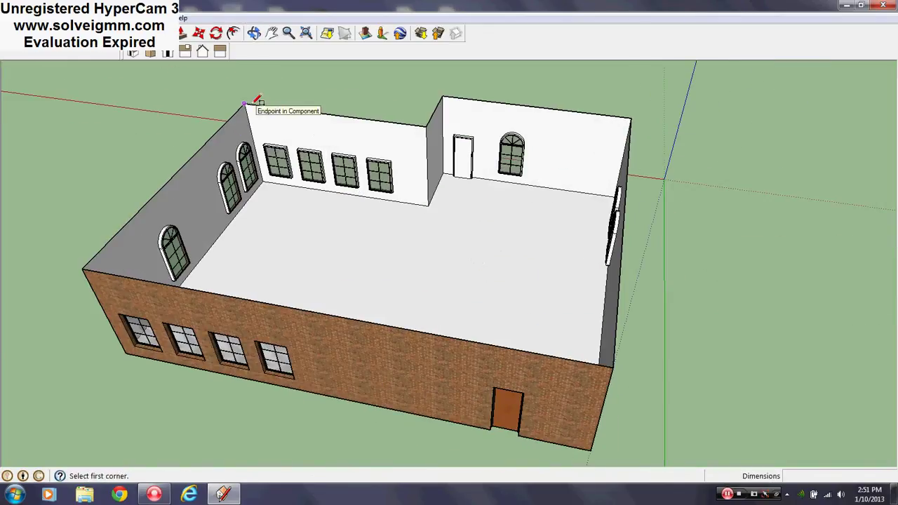
click(245, 104)
text(60',40')
key(Return)
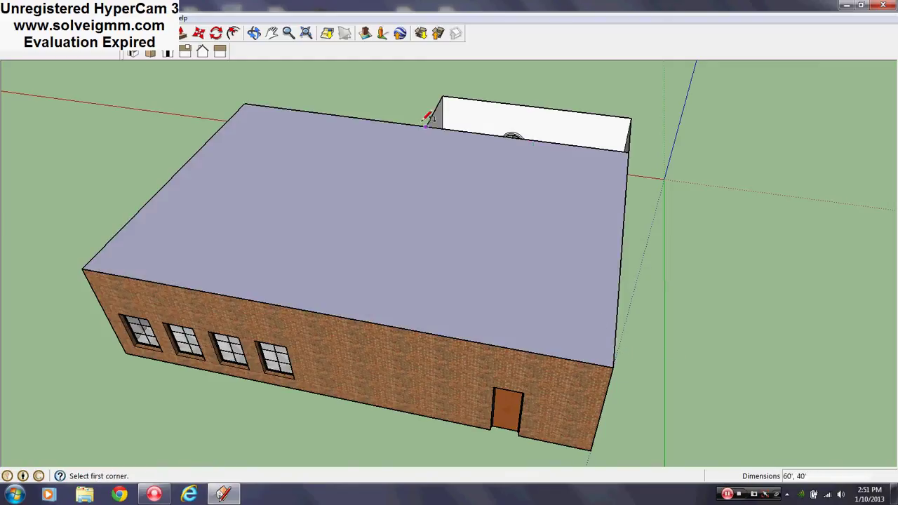
Cover the projecting section with a 30' by 10' rectangle and erase the line dividing the two roof faces.
click(428, 124)
click(632, 116)
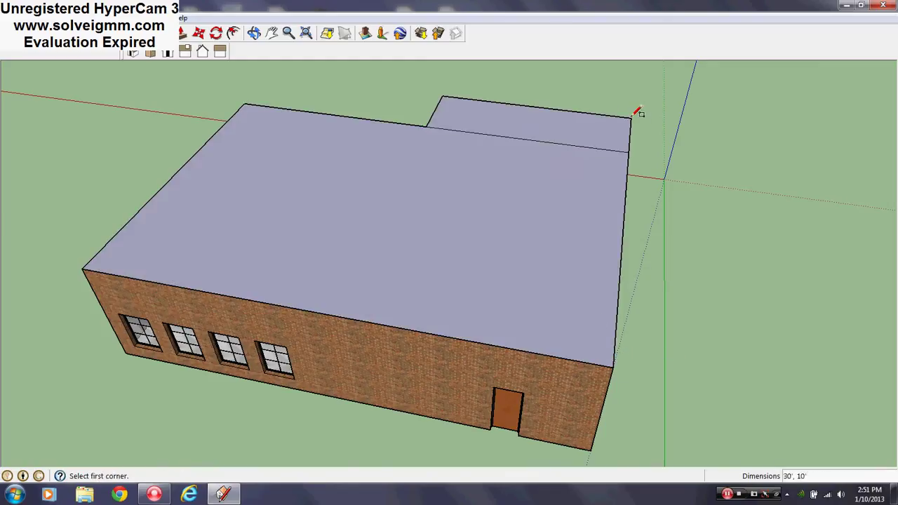
right_click(605, 147)
click(600, 168)
Offset the roof face outline inward by 1'.
middle_drag(506, 217, 519, 225)
scroll(519, 225, up, 1)
click(236, 33)
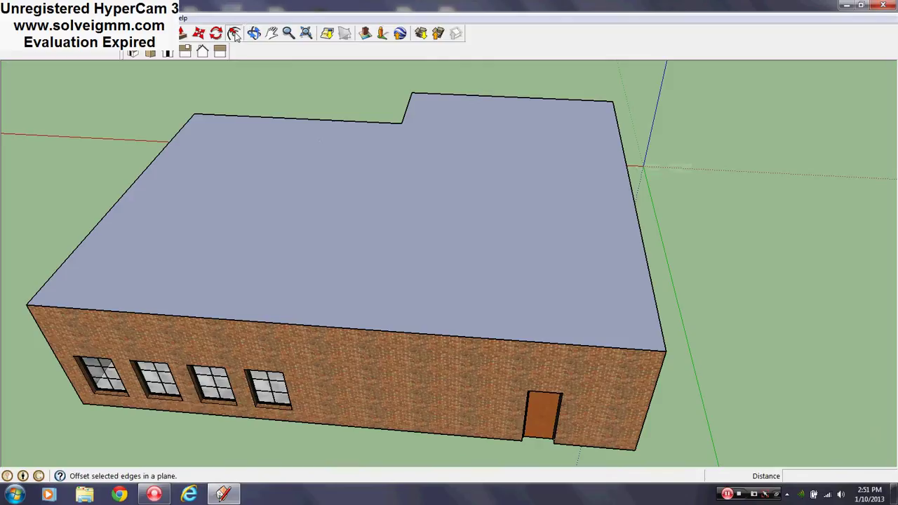
click(306, 172)
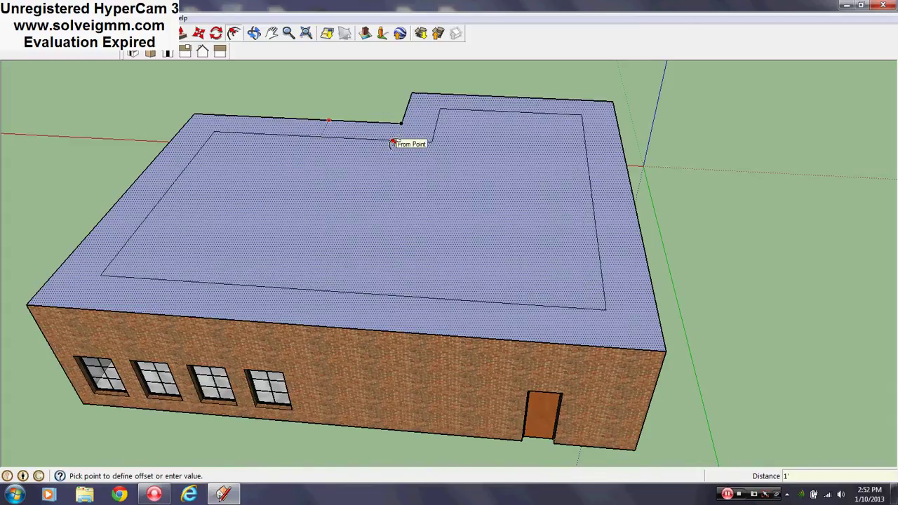
key(Return)
key(Escape)
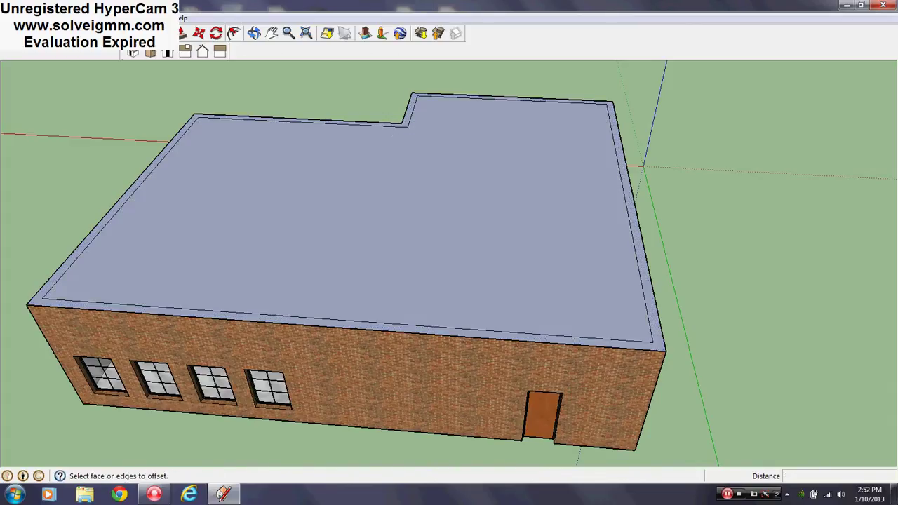
Push the inner roof face down to the floor with Push/Pull and erase the face at the bottom.
key(l)
middle_drag(321, 256, 607, 207)
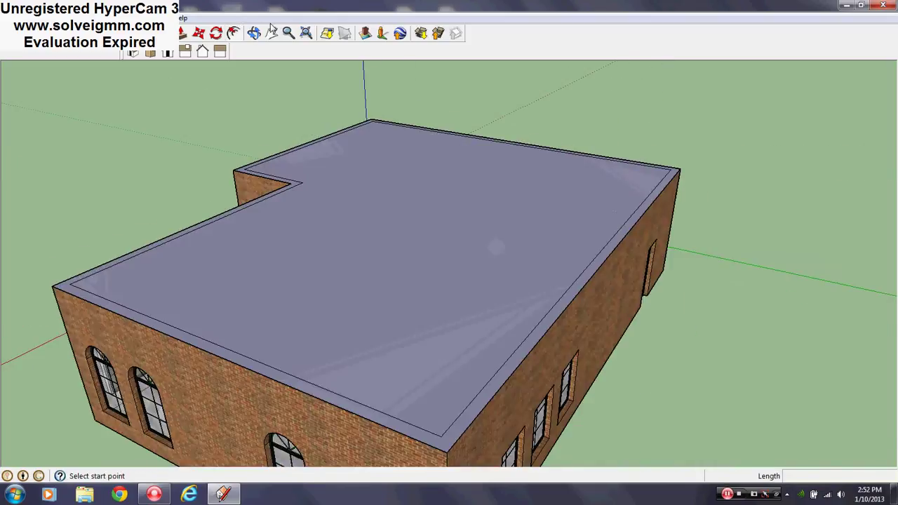
click(185, 33)
drag(405, 181, 345, 333)
mouse_move(345, 333)
middle_down()
mouse_move(164, 346)
mouse_move(449, 228)
mouse_move(445, 210)
middle_up()
right_click(406, 242)
click(435, 259)
Bring up the commands for the inner wall face behind the four front windows and dismiss them.
scroll(435, 260, down, 3)
key(l)
scroll(393, 210, up, 5)
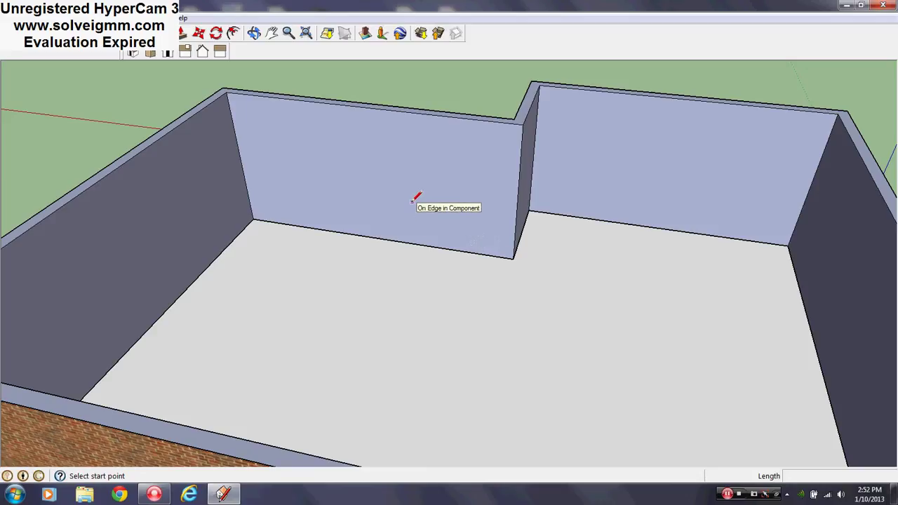
right_click(411, 177)
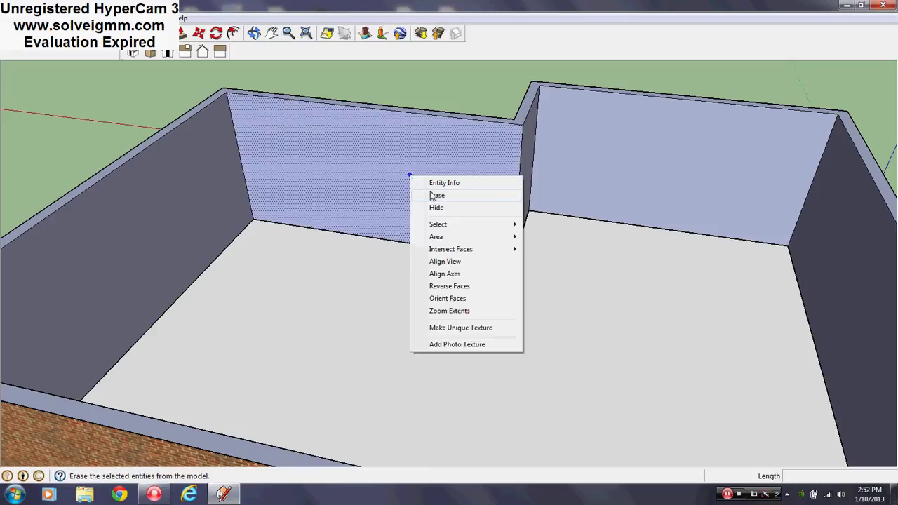
click(423, 86)
Draw a 4' by 6' rectangle over the front window nearest the building's outer corner.
scroll(324, 291, down, 5)
scroll(321, 301, up, 5)
middle_drag(320, 302, 559, 223)
scroll(459, 295, down, 3)
scroll(333, 257, up, 5)
middle_drag(333, 257, 529, 241)
scroll(360, 289, up, 3)
middle_drag(481, 285, 688, 254)
scroll(616, 261, down, 4)
scroll(615, 200, up, 6)
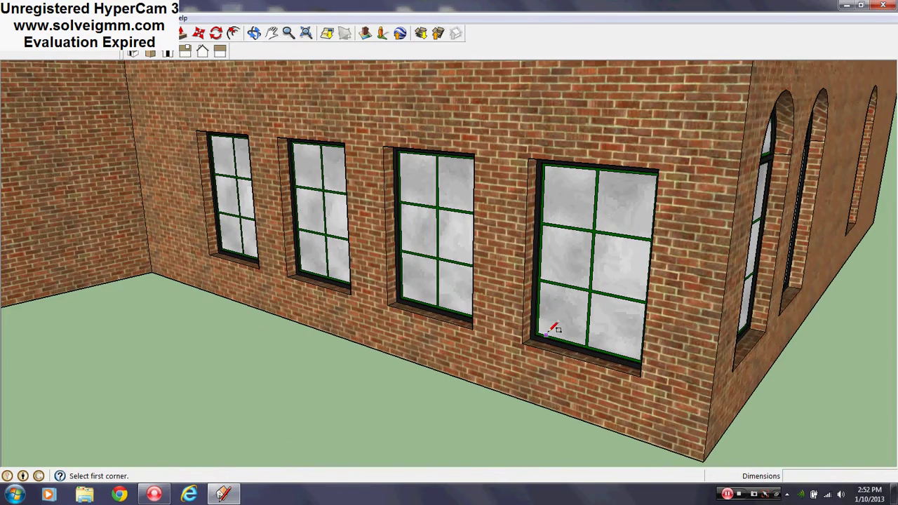
scroll(548, 344, up, 3)
scroll(506, 359, down, 4)
middle_drag(507, 359, 635, 318)
scroll(635, 319, down, 3)
scroll(763, 205, up, 3)
scroll(763, 205, up, 2)
middle_drag(764, 210, 788, 150)
scroll(737, 124, up, 3)
click(731, 120)
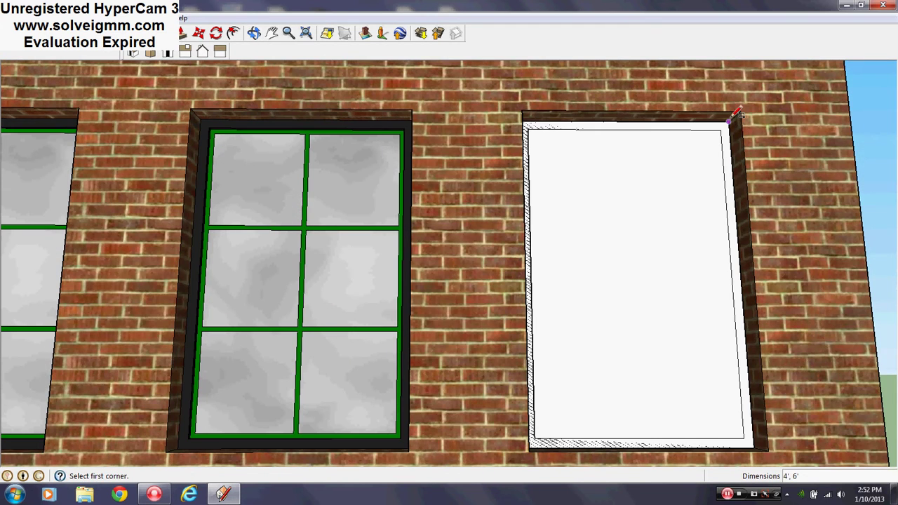
Draw a rectangle over the neighbouring front window and undo it.
click(201, 118)
scroll(484, 168, down, 3)
scroll(297, 301, up, 3)
middle_drag(301, 302, 467, 316)
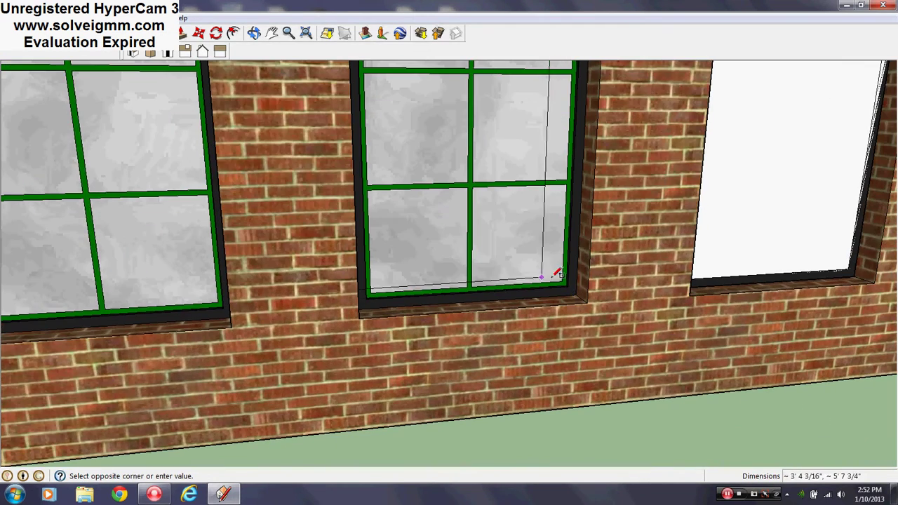
click(582, 289)
scroll(686, 306, down, 3)
scroll(468, 315, up, 3)
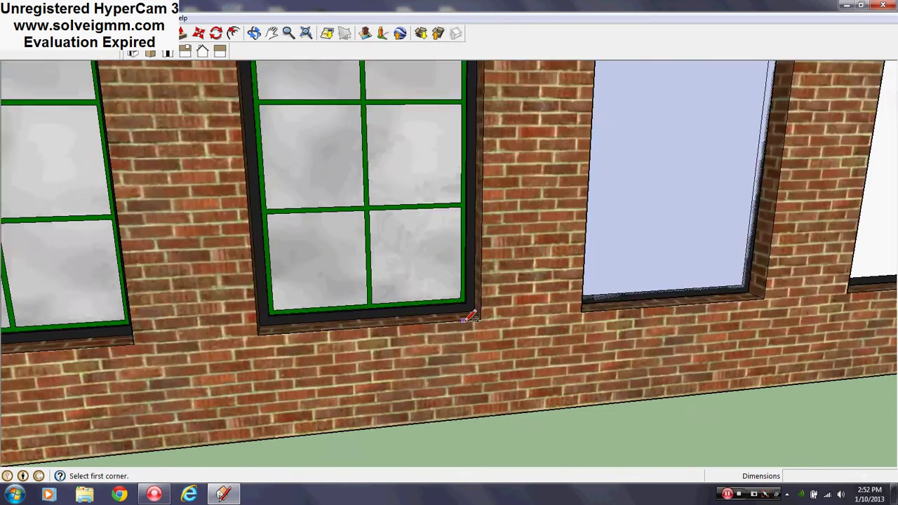
middle_drag(469, 315, 495, 307)
key(ctrl+z)
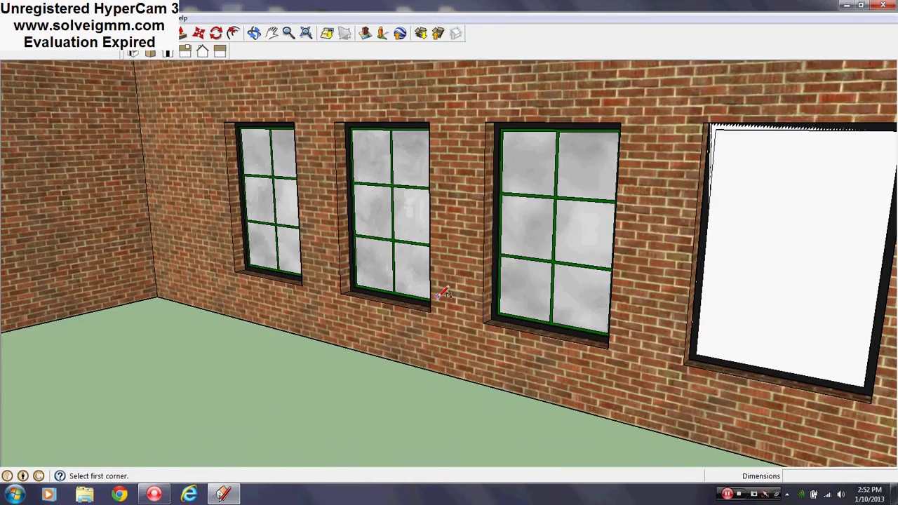
Select everything connected to the window rectangle and make it a component named Window Cut-out.
scroll(416, 295, down, 4)
scroll(609, 288, up, 4)
middle_drag(568, 189, 733, 141)
right_click(489, 189)
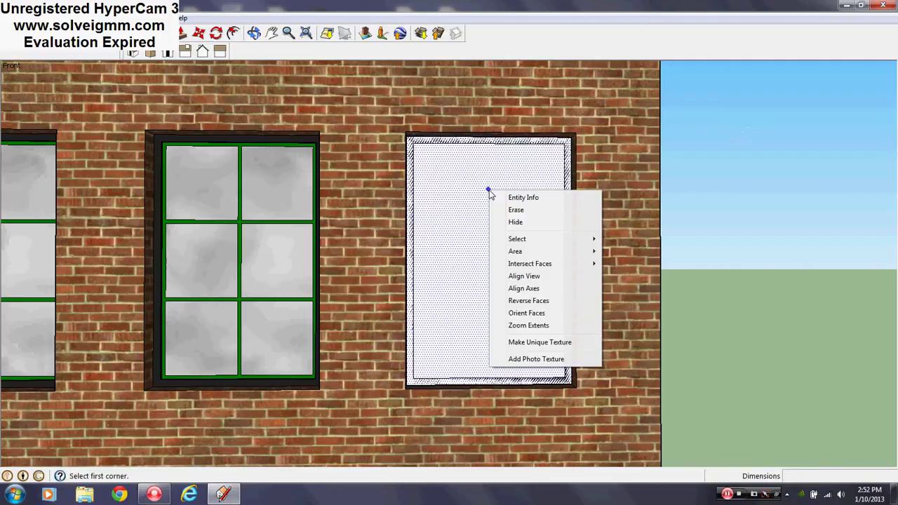
mouse_move(527, 263)
mouse_move(554, 238)
click(628, 264)
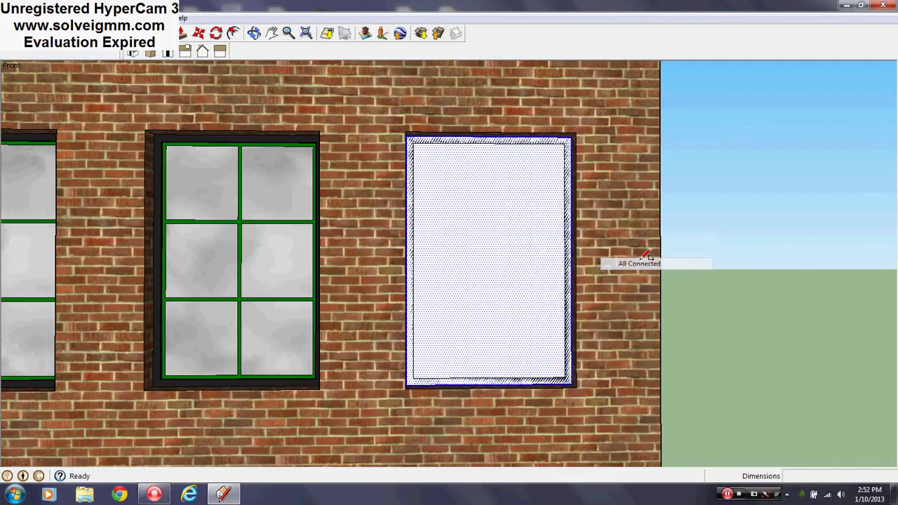
right_click(542, 197)
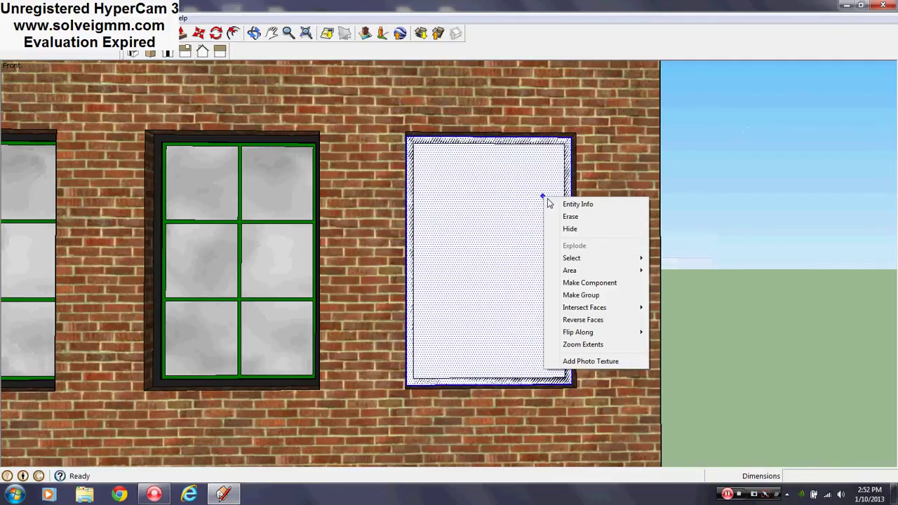
click(589, 284)
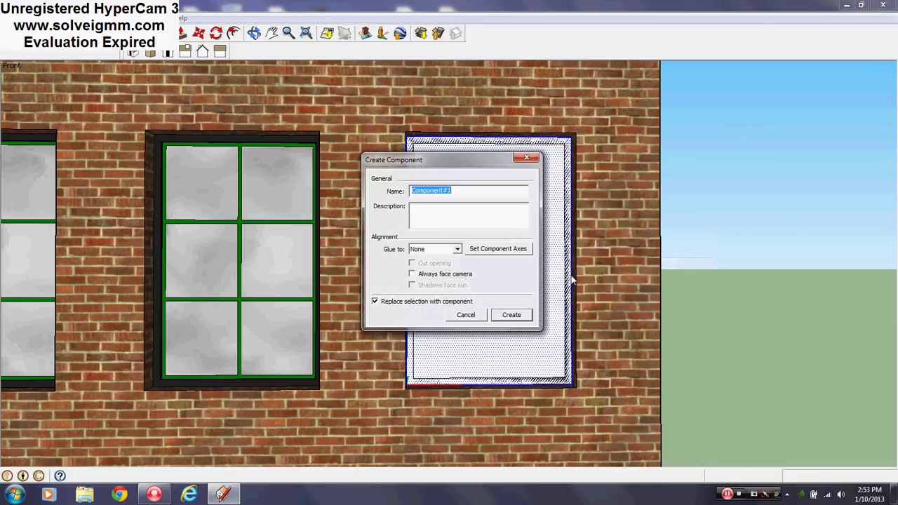
text(Cut-out)
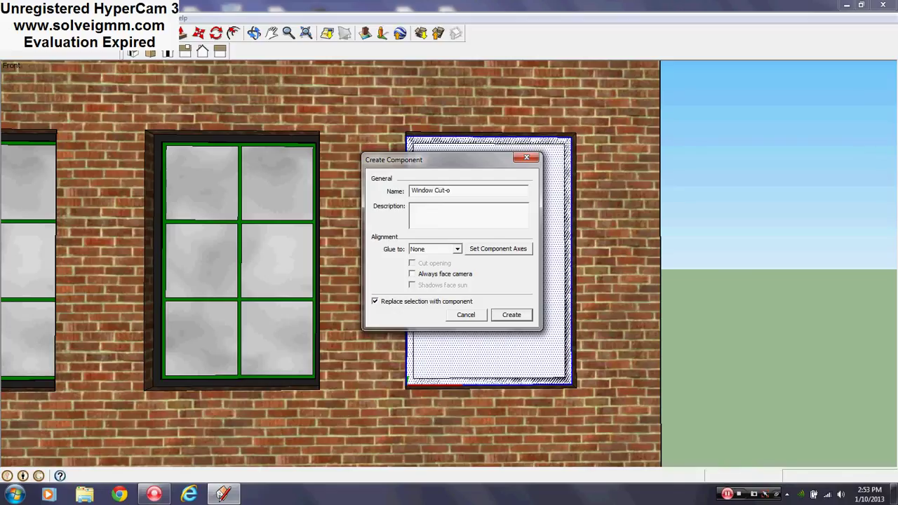
click(517, 317)
right_click(538, 200)
key(Escape)
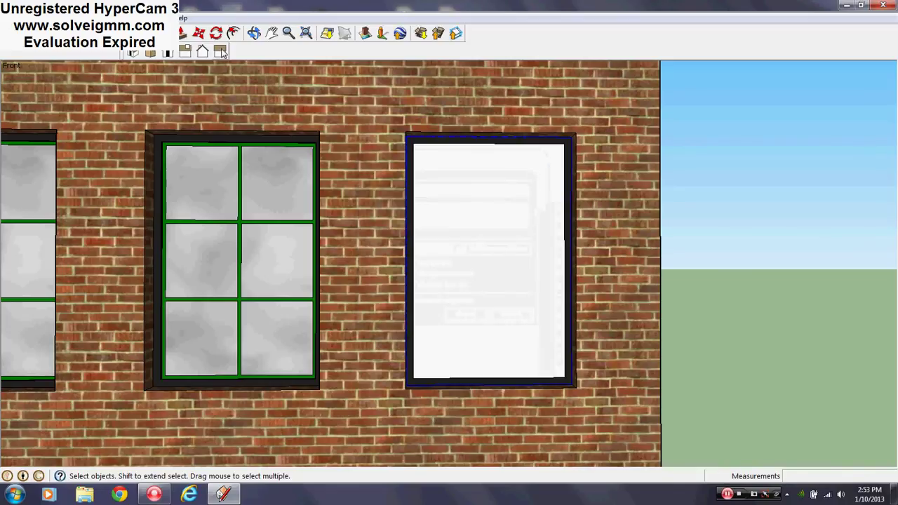
Copy the Window Cut-out component 6' along the wall onto the second front window, matching its upper corner.
click(200, 33)
scroll(493, 172, up, 4)
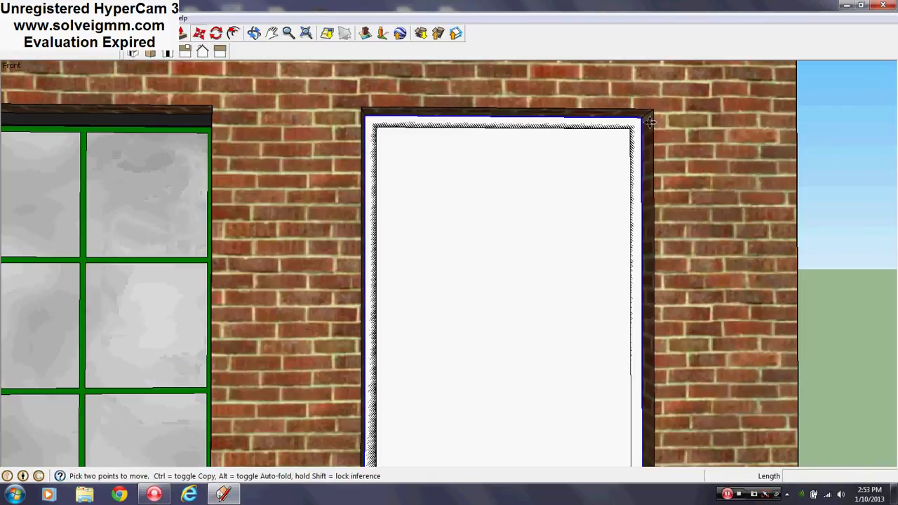
key(ctrl)
click(640, 120)
shift+middle_drag(248, 198, 549, 182)
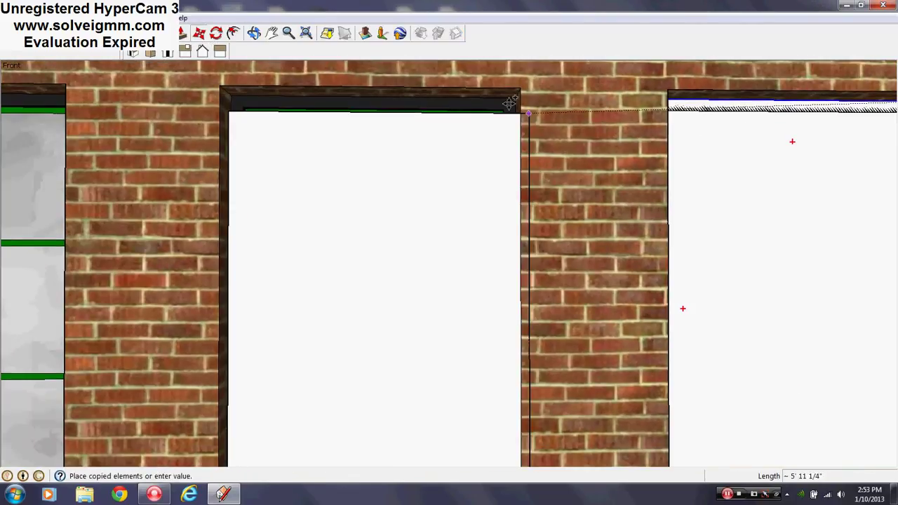
click(514, 96)
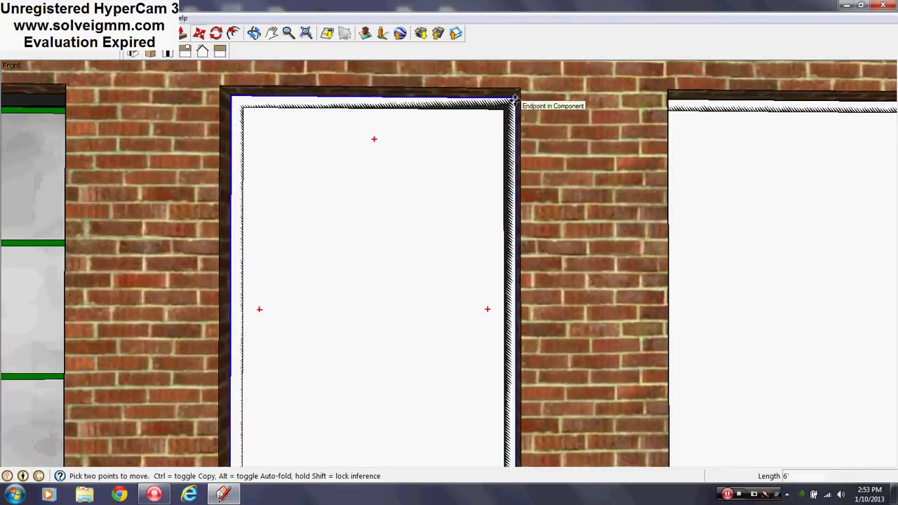
Copy the Window Cut-out component another 6' along the wall onto the third front window.
key(ctrl)
click(515, 99)
shift+middle_drag(199, 172, 576, 165)
click(468, 89)
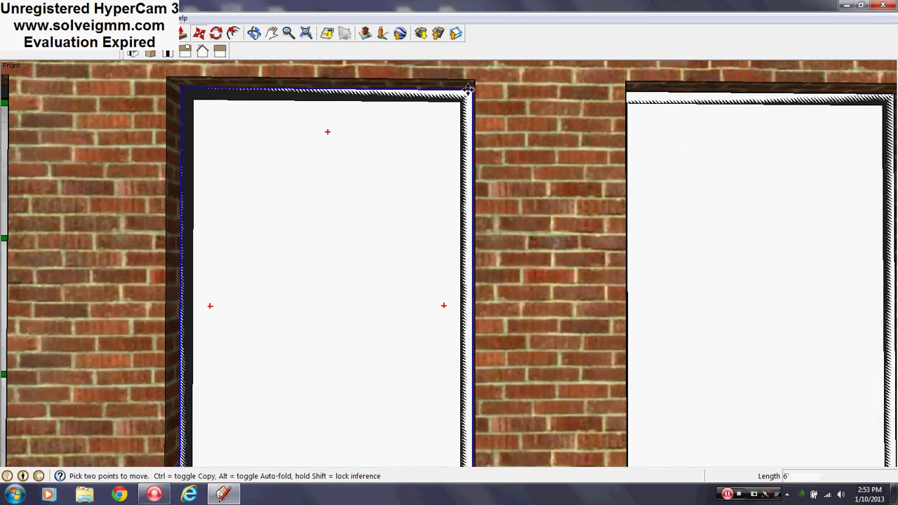
Copy the Window Cut-out component onto the fourth front window, matching its upper corner.
click(469, 93)
shift+middle_drag(256, 172, 723, 192)
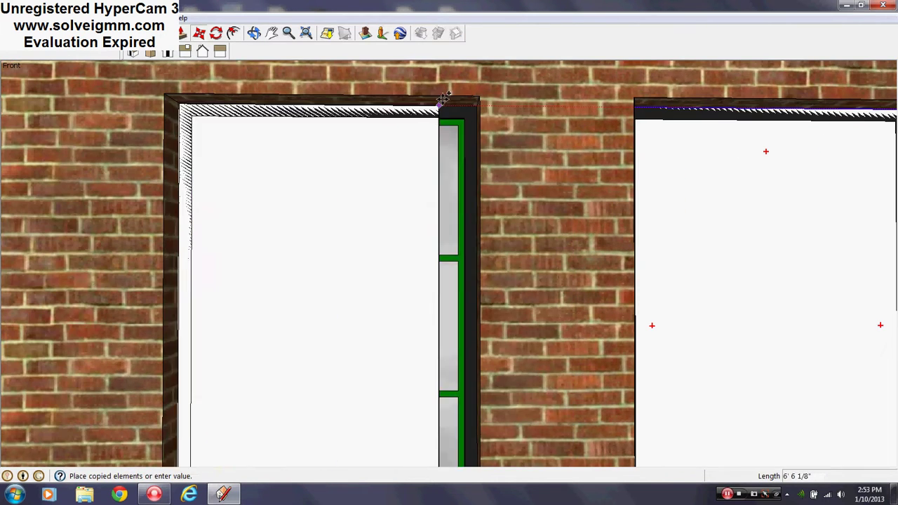
click(474, 102)
Clear the selection and examine the four covered windows in the front wall.
scroll(473, 102, down, 6)
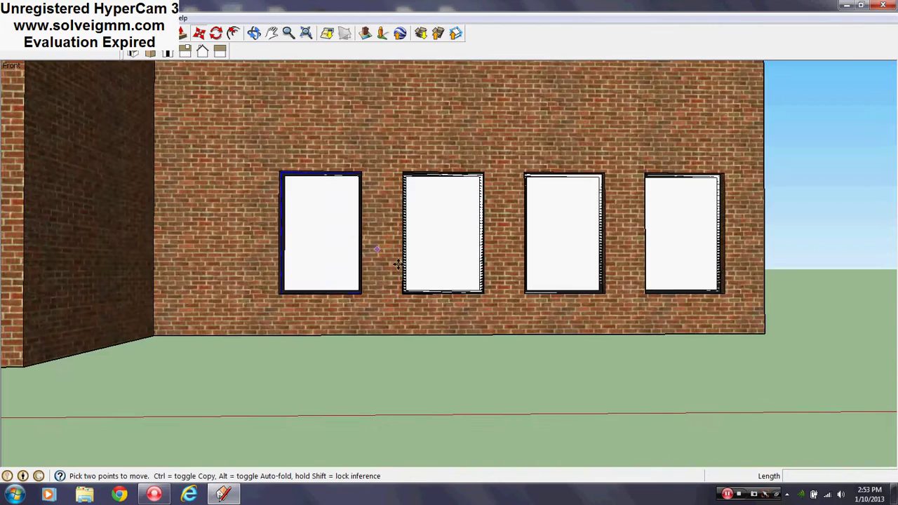
middle_drag(330, 210, 380, 369)
key(ctrl+t)
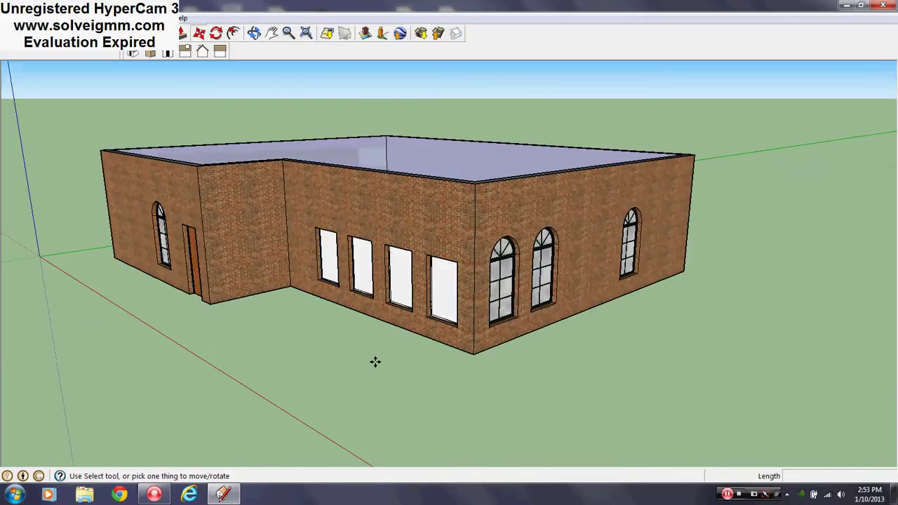
click(32, 33)
scroll(406, 275, up, 4)
middle_drag(381, 272, 465, 288)
scroll(465, 288, down, 2)
scroll(316, 284, up, 3)
scroll(319, 280, up, 2)
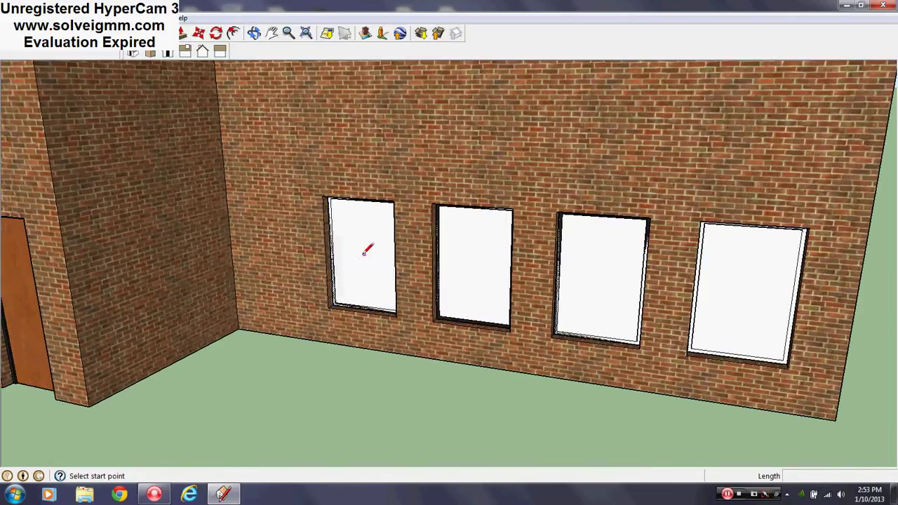
Edit the first front window's cut-out component and push its face 6" through to the inner wall surface.
right_click(363, 253)
click(411, 284)
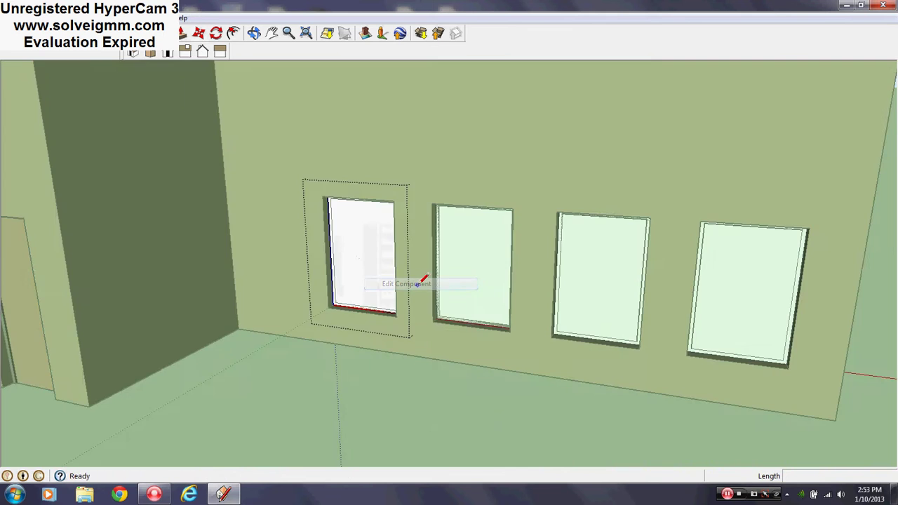
scroll(415, 281, up, 3)
middle_drag(341, 301, 523, 323)
scroll(523, 322, down, 3)
scroll(218, 393, up, 3)
middle_drag(387, 399, 531, 425)
key(l)
key(p)
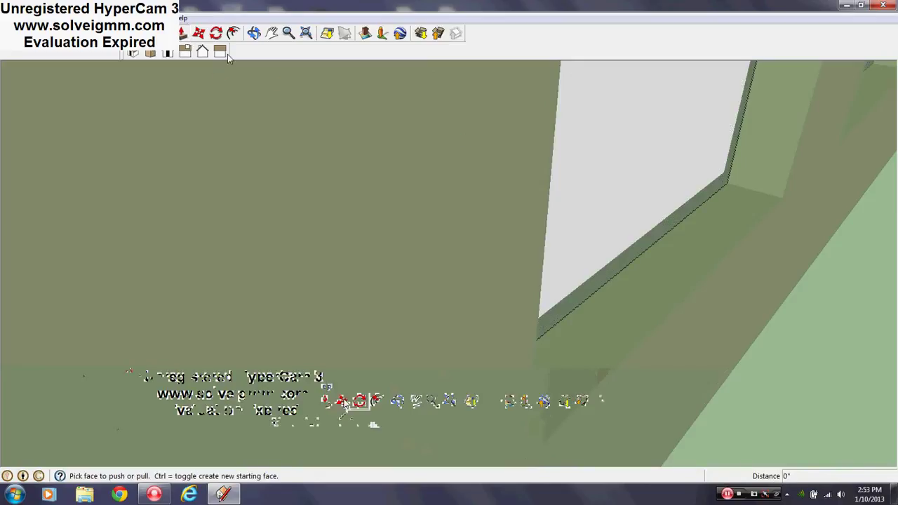
click(639, 181)
middle_drag(639, 180, 756, 182)
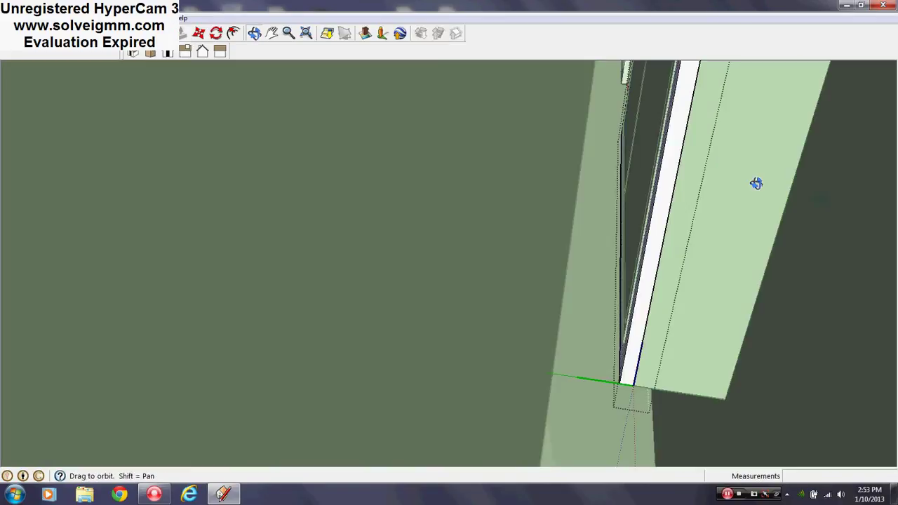
click(484, 365)
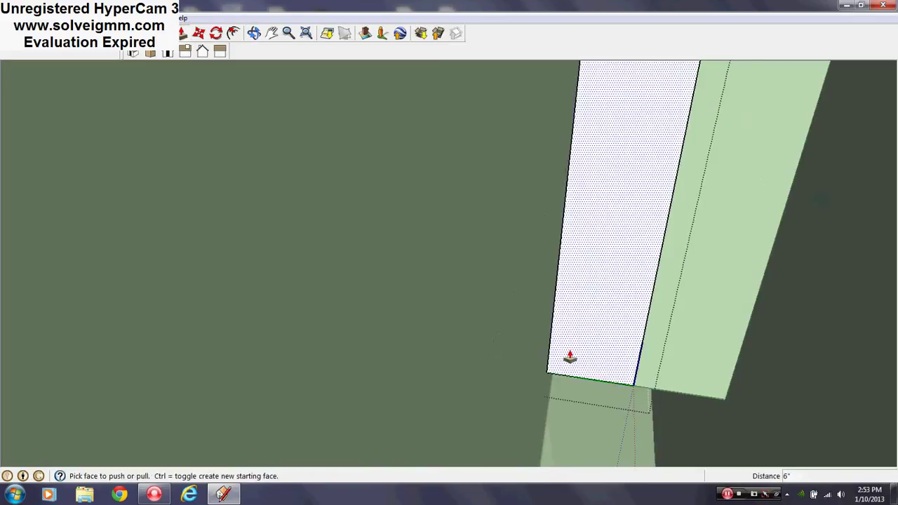
scroll(567, 356, down, 6)
scroll(541, 393, down, 3)
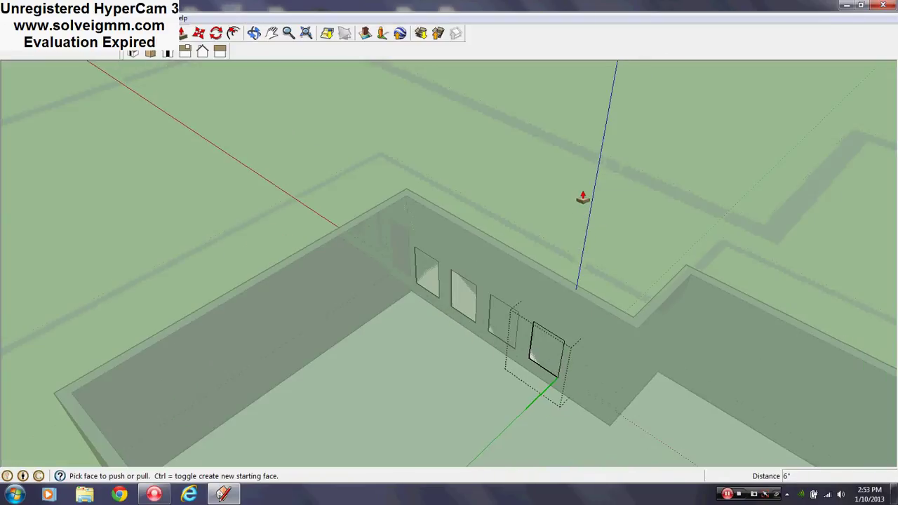
right_click(584, 193)
click(596, 199)
Draw a 6' by 4' rectangle on the inner wall over the cut-out nearest the wall's offset, matching its opposite corners.
scroll(559, 373, up, 3)
middle_drag(559, 372, 678, 331)
key(r)
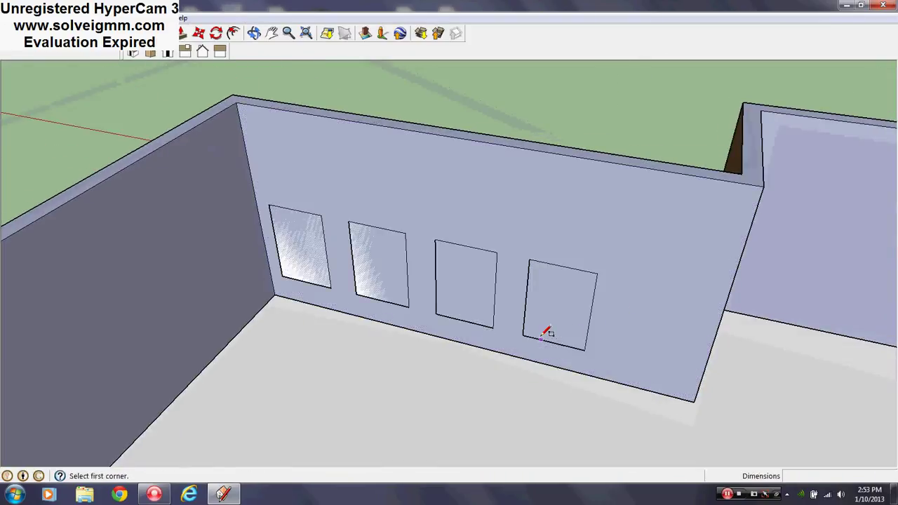
click(531, 336)
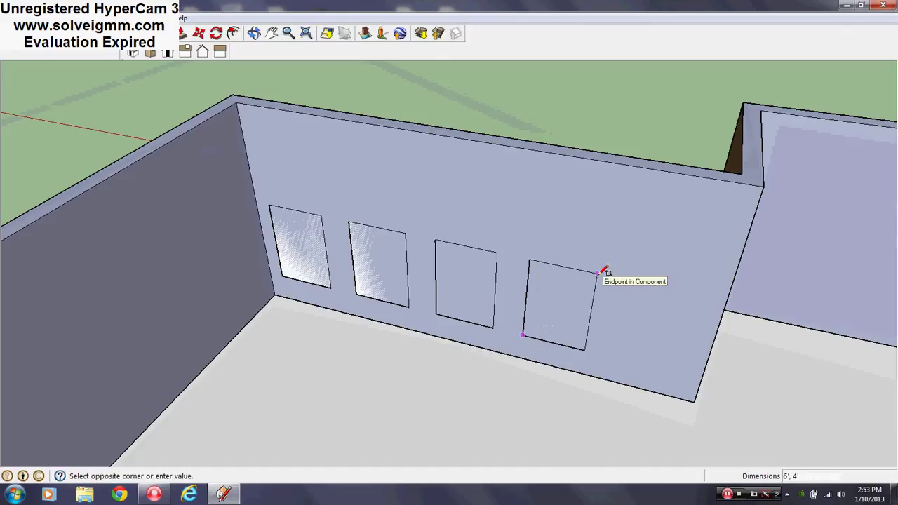
key(Escape)
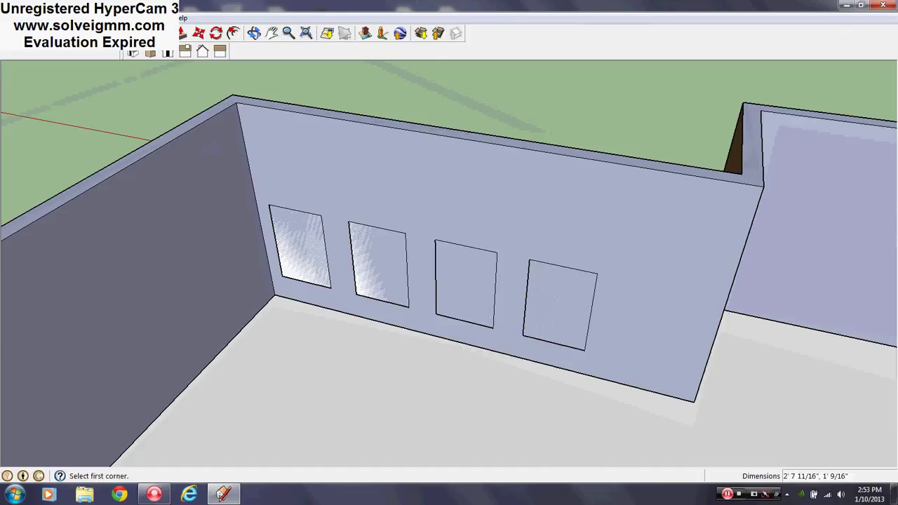
click(523, 334)
click(598, 273)
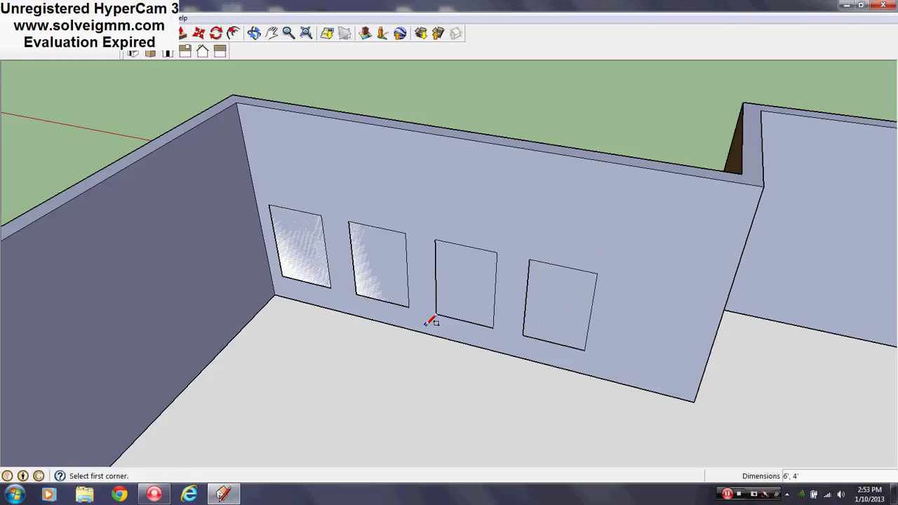
Trace matching rectangles on the inner wall over the other three window cut-outs.
click(436, 314)
click(495, 253)
click(355, 295)
click(406, 233)
click(284, 275)
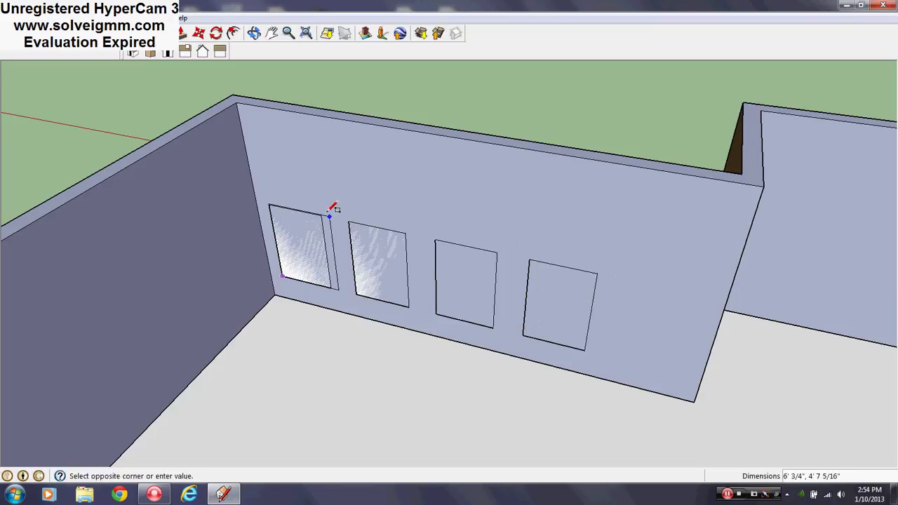
click(323, 214)
Erase the four traced window faces from the inner wall.
right_click(312, 237)
click(339, 260)
right_click(396, 263)
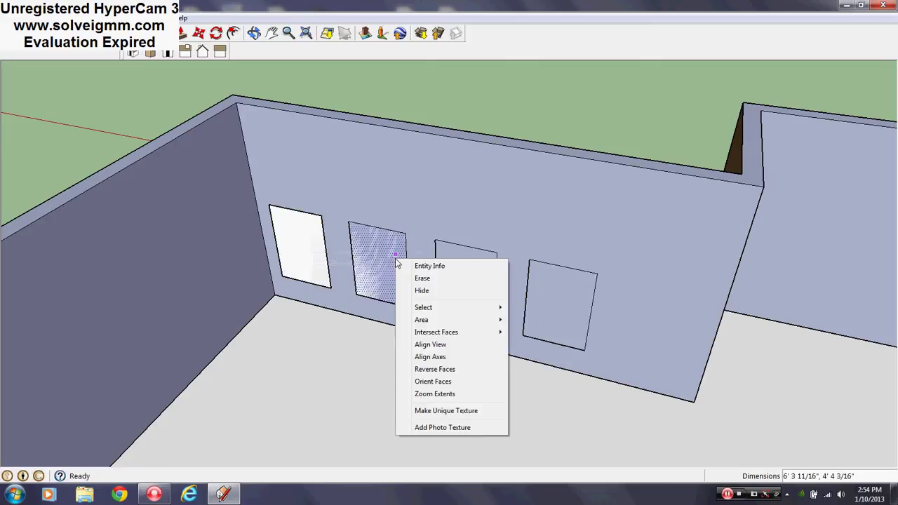
click(420, 282)
right_click(442, 272)
click(468, 290)
right_click(552, 288)
click(570, 313)
Erase the back face inside the cut-out component to open up the windows, and close the component.
right_click(567, 289)
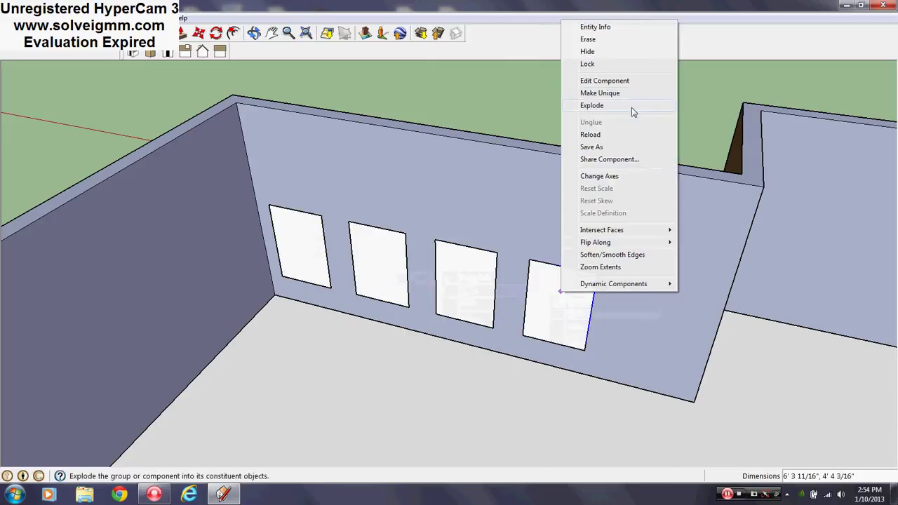
click(600, 81)
right_click(573, 297)
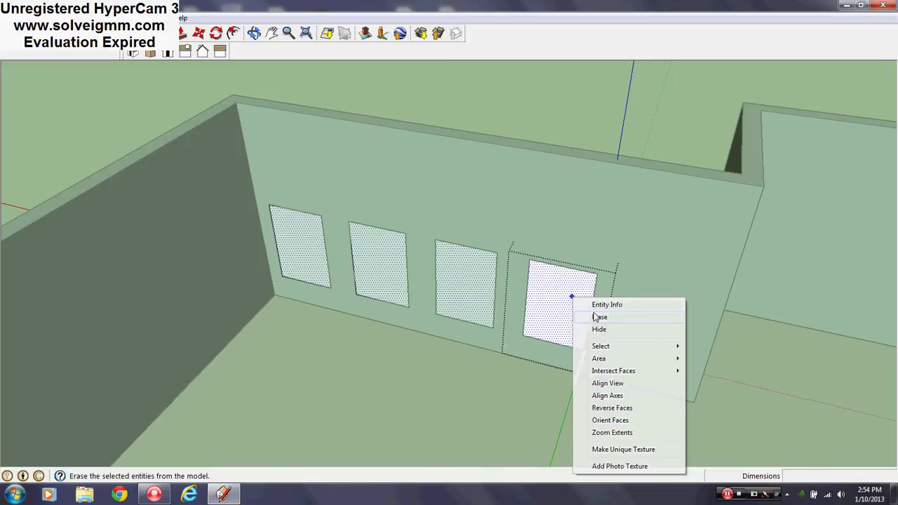
click(599, 317)
right_click(459, 290)
key(Escape)
right_click(529, 128)
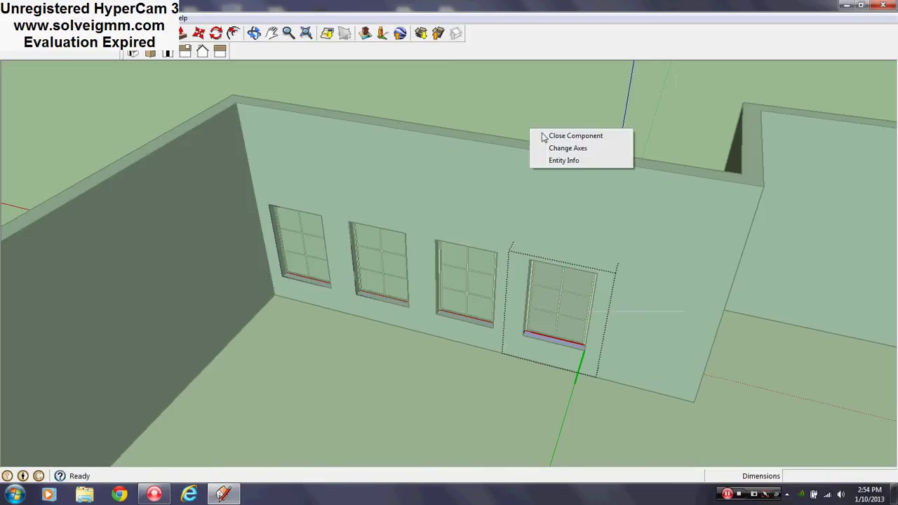
click(561, 137)
Reopen the cut-out component and pull the face around the window frame 2" toward the room.
scroll(540, 305, up, 5)
middle_drag(540, 305, 465, 324)
right_click(462, 327)
click(496, 124)
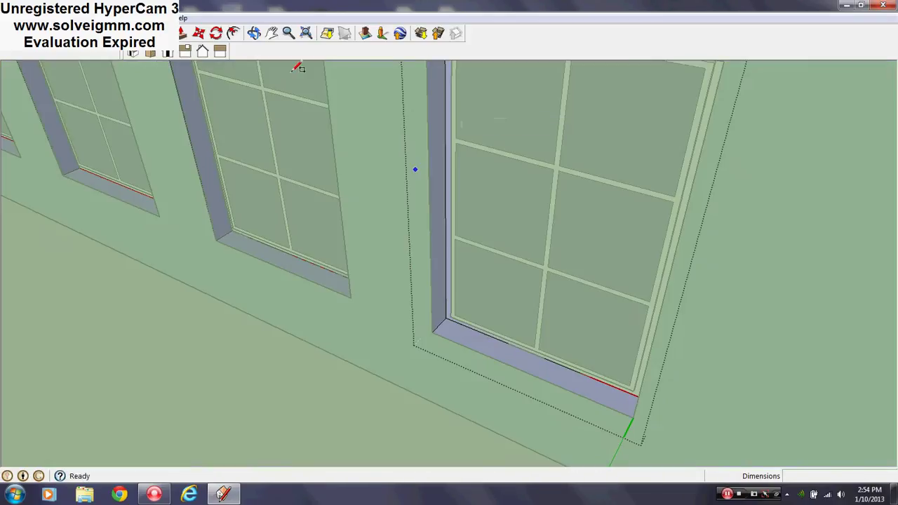
key(p)
scroll(458, 318, up, 6)
middle_drag(458, 316, 137, 383)
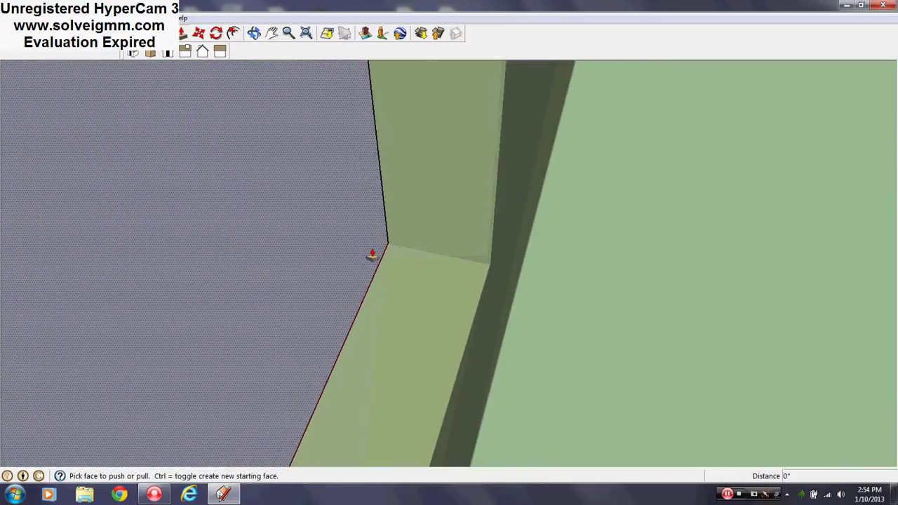
middle_drag(421, 287, 363, 255)
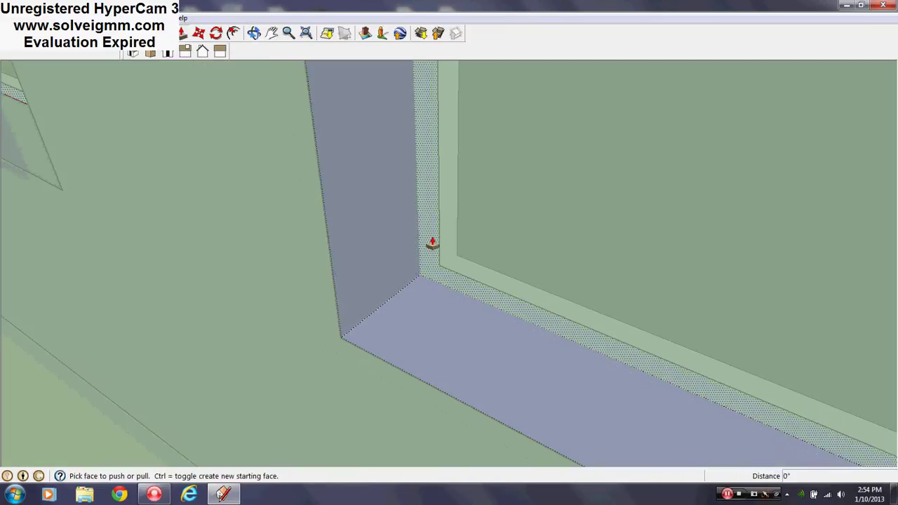
drag(432, 243, 463, 254)
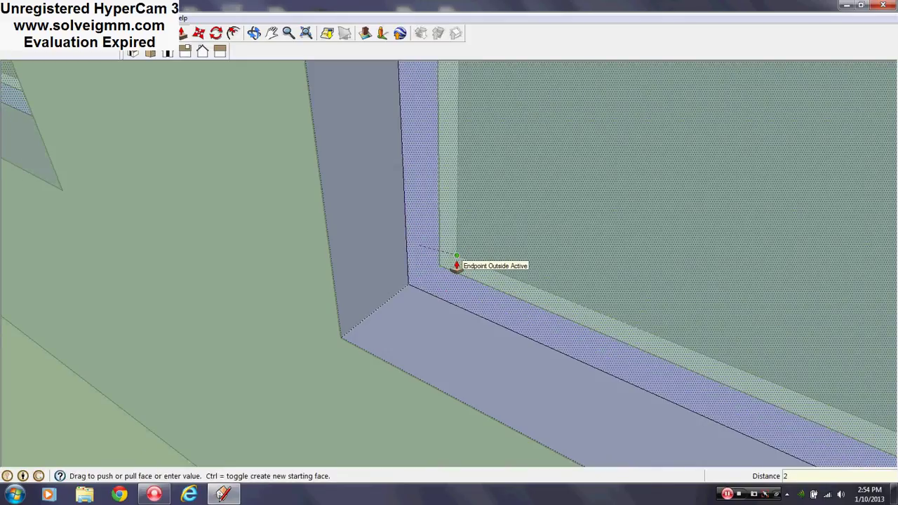
key(Return)
scroll(424, 330, down, 5)
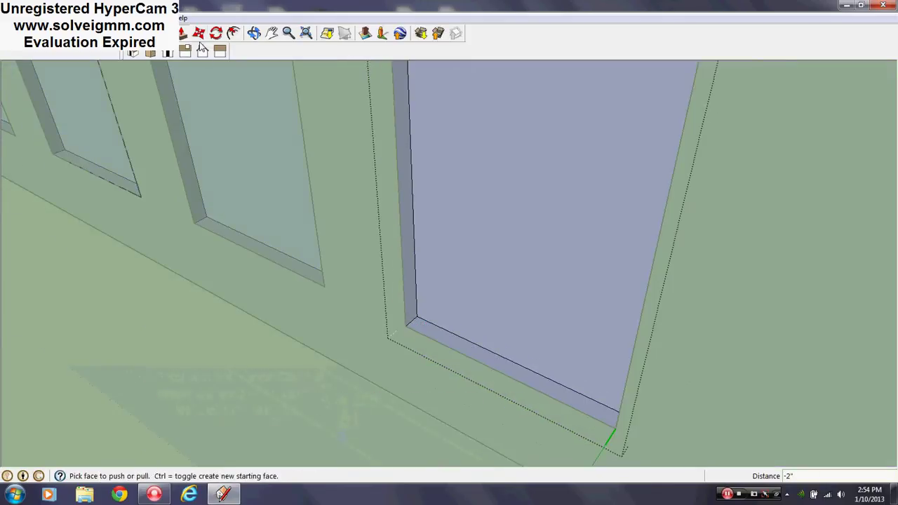
Push the cut-out's back face toward the window frame in 1" increments.
click(426, 287)
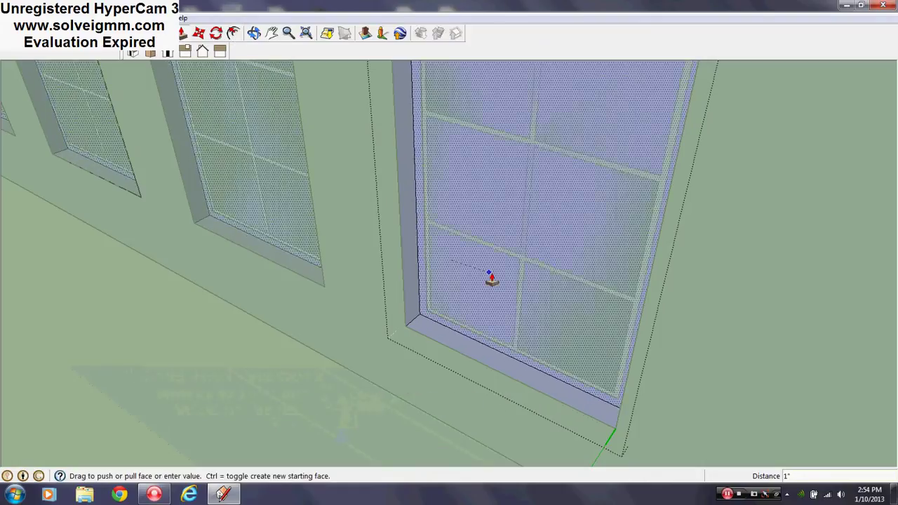
click(491, 279)
scroll(396, 321, up, 3)
middle_drag(415, 324, 455, 271)
drag(489, 269, 555, 273)
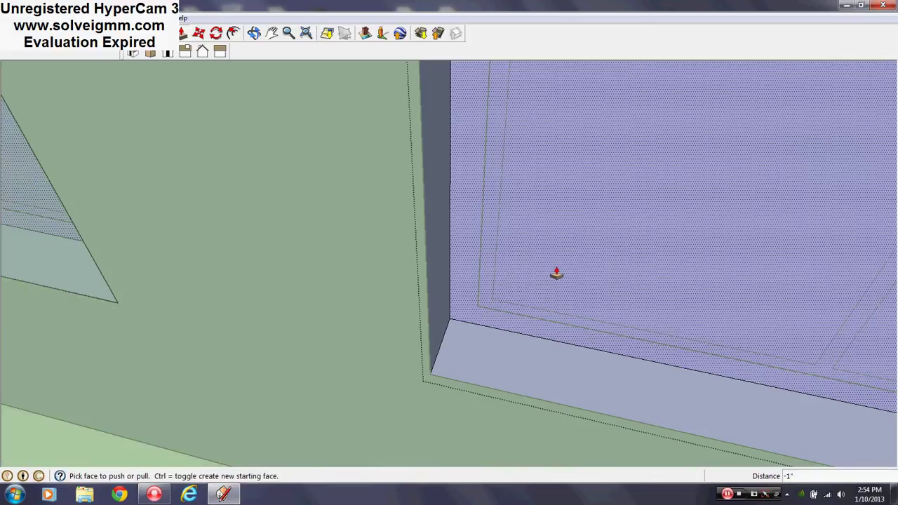
scroll(393, 371, down, 5)
scroll(470, 380, down, 5)
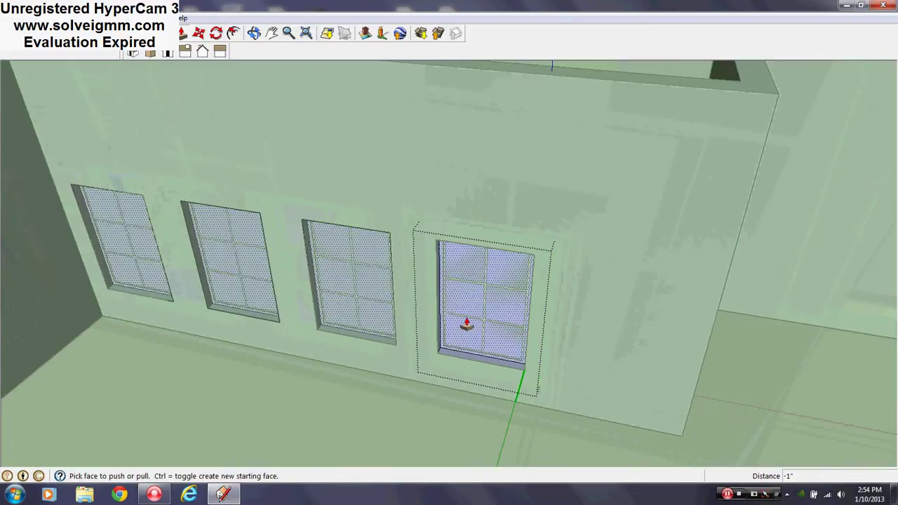
Erase the cut-out's back face over the window and close the component.
scroll(466, 320, down, 2)
middle_drag(466, 320, 481, 297)
scroll(481, 296, up, 6)
scroll(470, 355, up, 3)
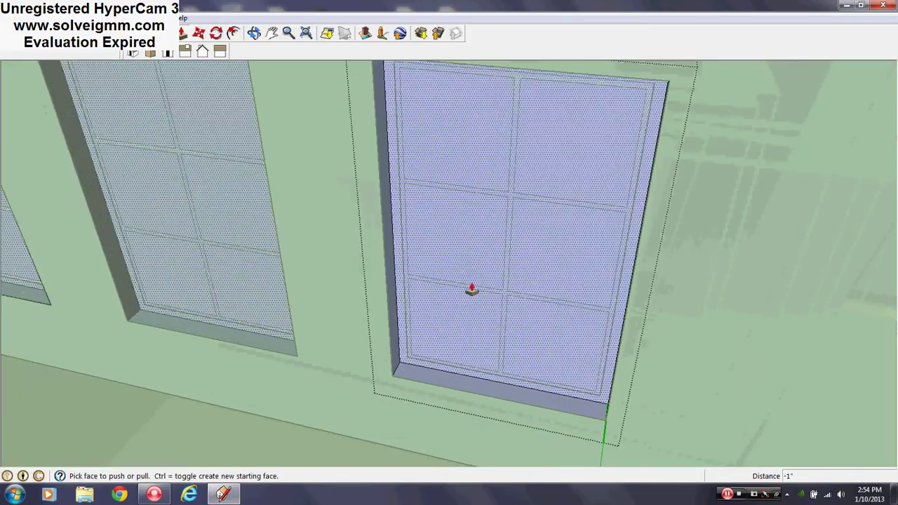
right_click(473, 257)
click(484, 273)
scroll(451, 330, down, 6)
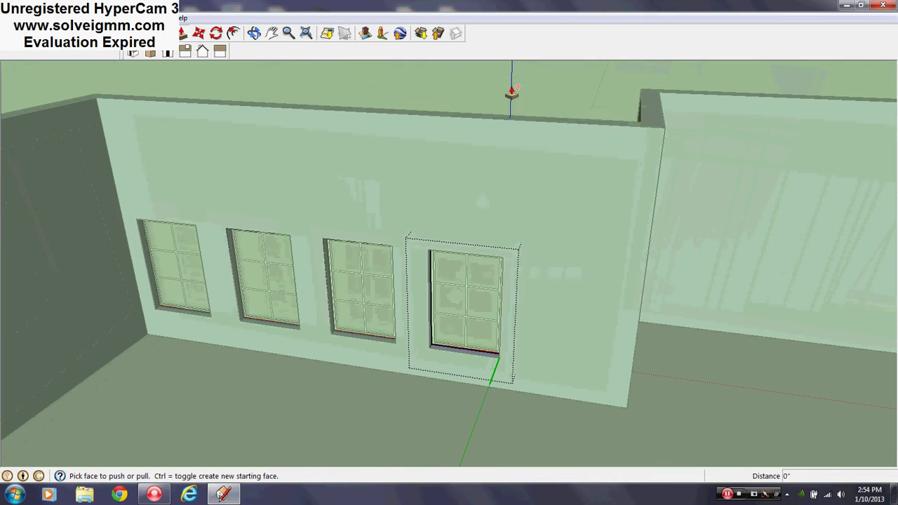
right_click(527, 84)
click(534, 86)
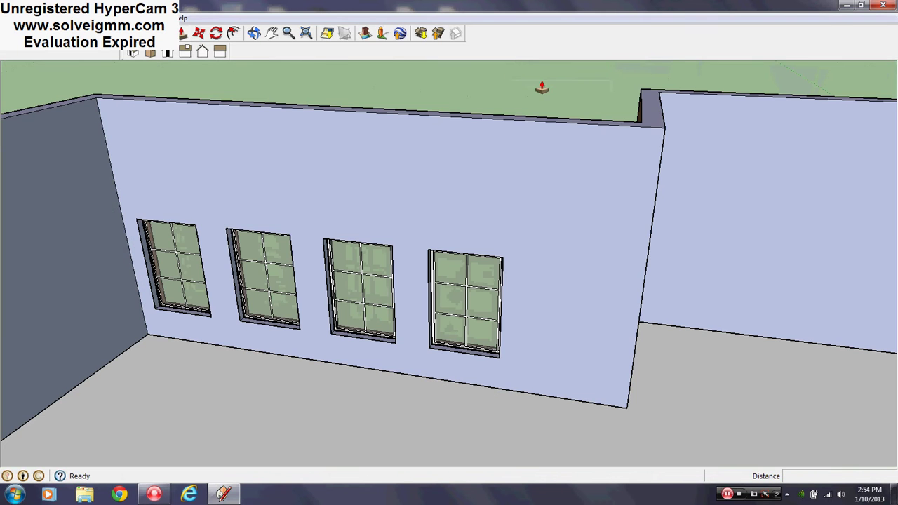
scroll(480, 353, up, 4)
mouse_move(477, 344)
middle_down()
mouse_move(485, 261)
mouse_move(605, 287)
mouse_move(572, 388)
mouse_move(359, 473)
mouse_move(495, 427)
mouse_move(52, 419)
mouse_move(579, 344)
mouse_move(582, 353)
middle_up()
scroll(581, 353, down, 5)
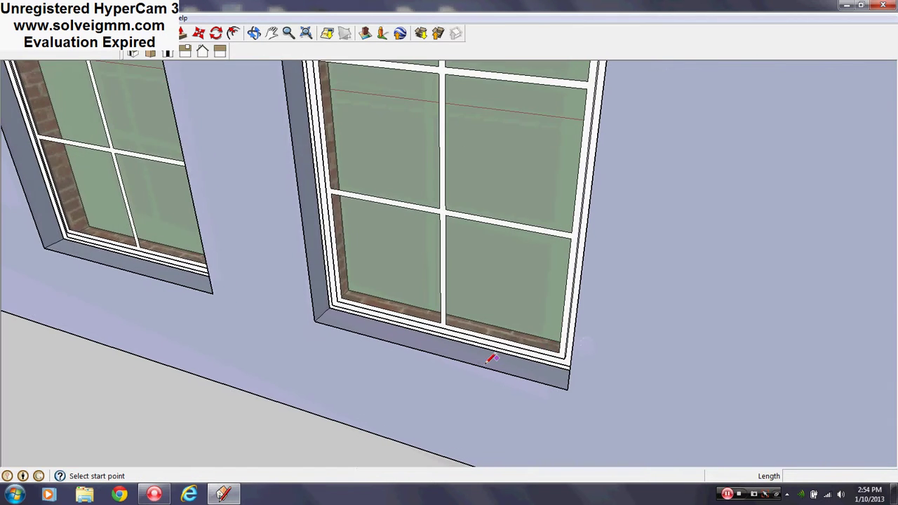
scroll(483, 361, up, 3)
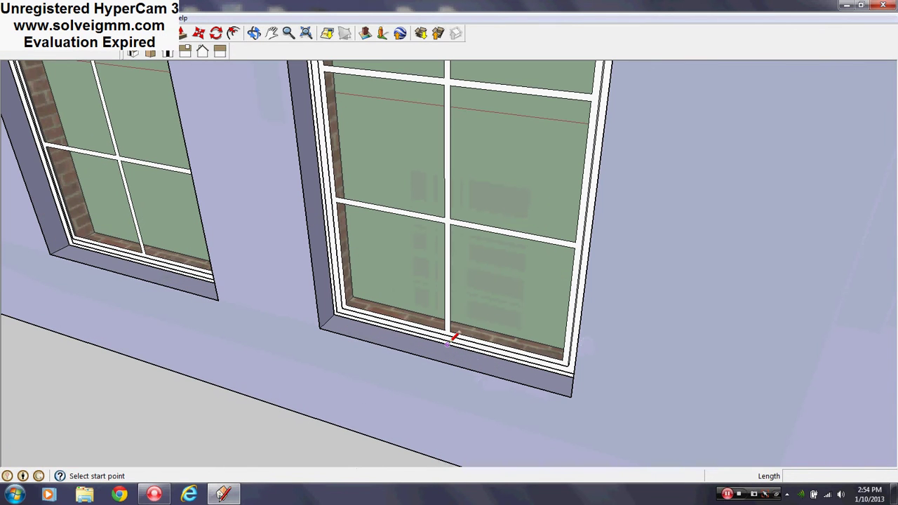
right_click(373, 327)
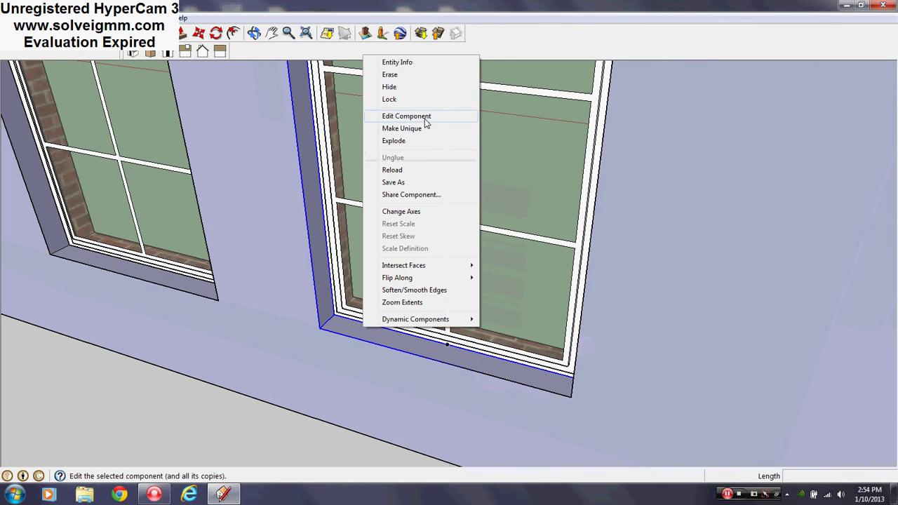
click(456, 120)
scroll(359, 285, up, 5)
middle_drag(327, 281, 541, 236)
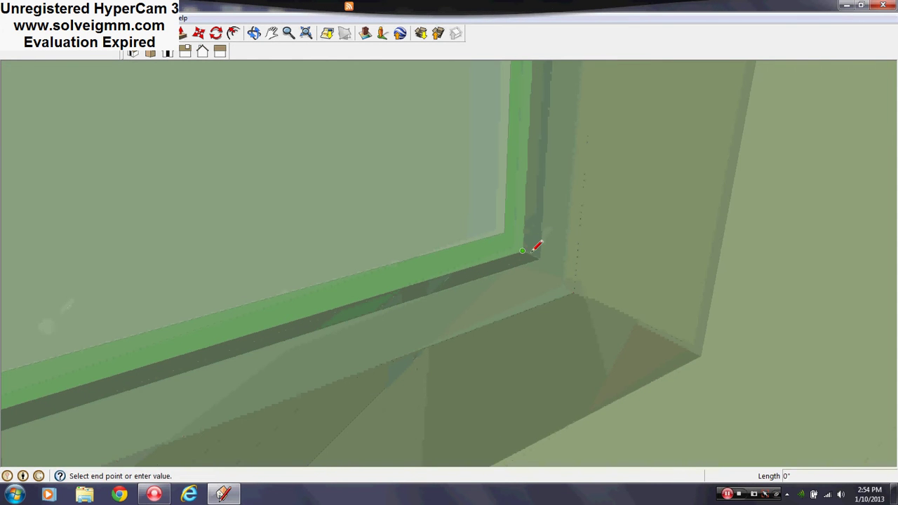
key(Escape)
scroll(523, 266, down, 5)
right_click(678, 297)
click(697, 302)
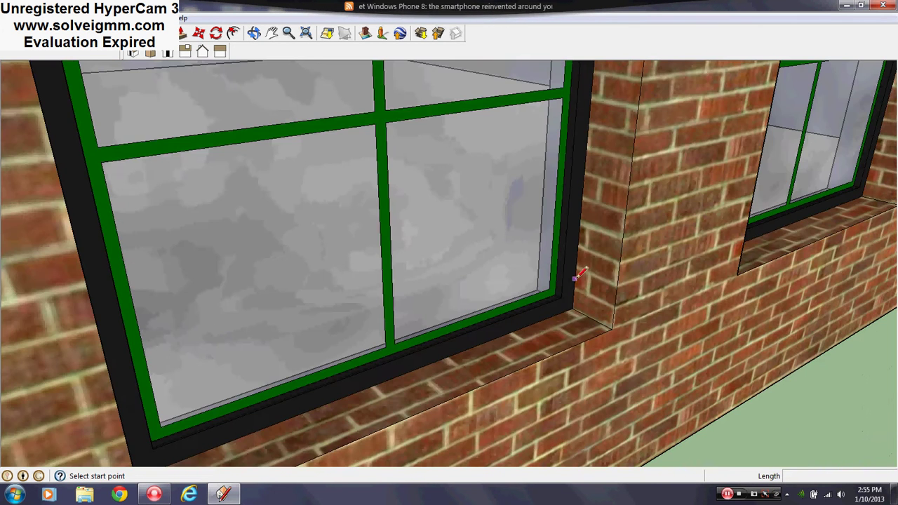
Examine how the window frame's lower corner meets the wall opening from outside and inside.
scroll(569, 283, up, 4)
middle_drag(545, 295, 701, 277)
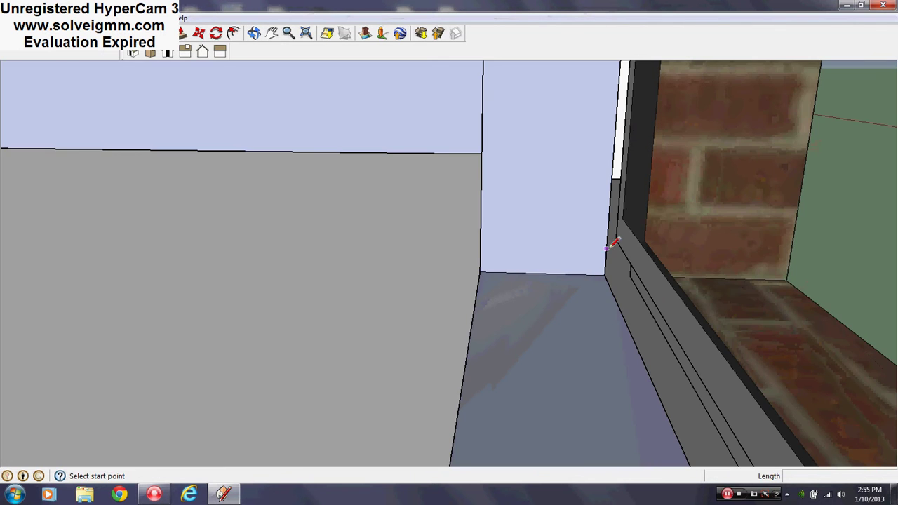
middle_drag(627, 217, 526, 261)
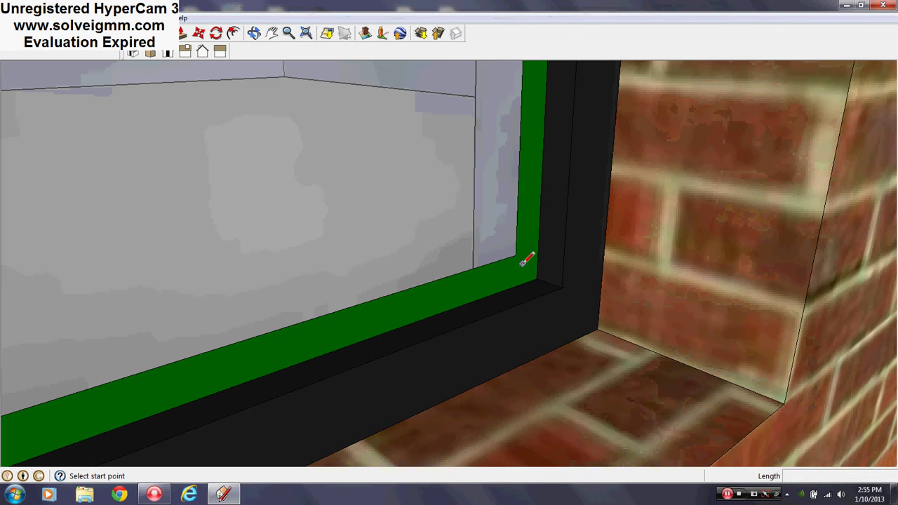
click(557, 283)
middle_drag(484, 306, 479, 318)
scroll(258, 287, down, 4)
middle_drag(257, 288, 343, 299)
Edit the cut-out component and draw a line along the opening's back edge to restore its back face.
right_click(435, 293)
click(477, 89)
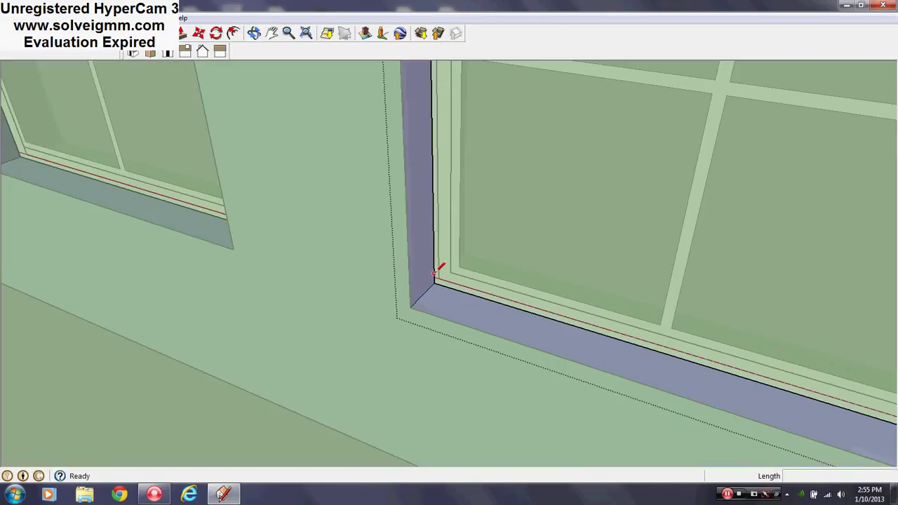
scroll(380, 285, down, 3)
scroll(708, 413, up, 2)
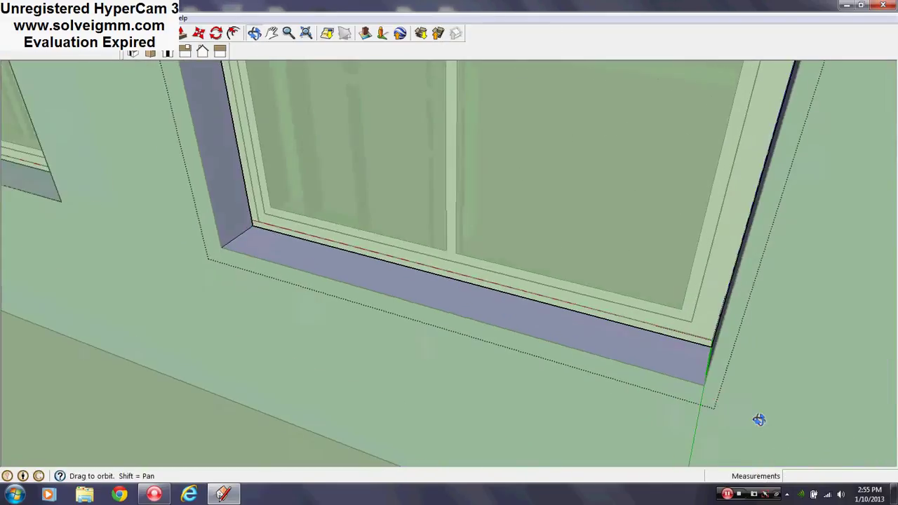
middle_drag(708, 413, 754, 386)
click(718, 292)
middle_drag(678, 334, 353, 119)
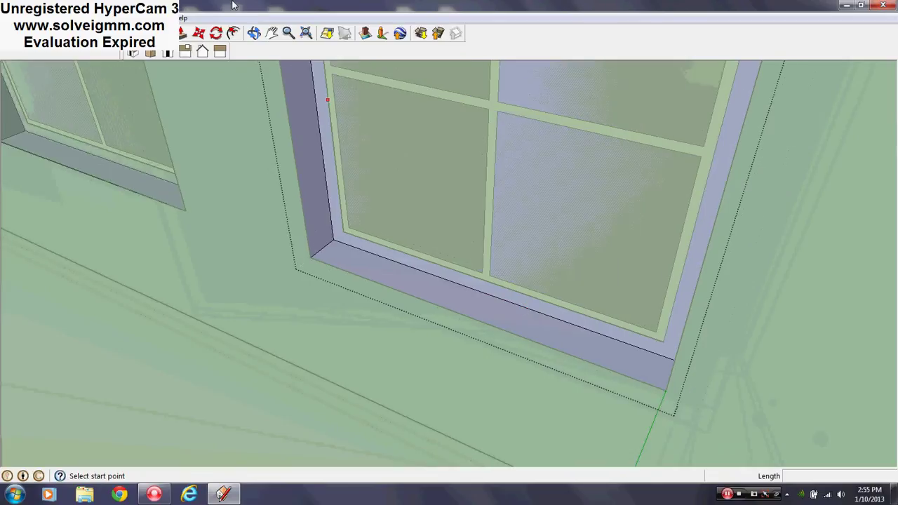
Push/pull the cut-out component's restored back face by 1" at the window frame.
click(182, 34)
click(330, 219)
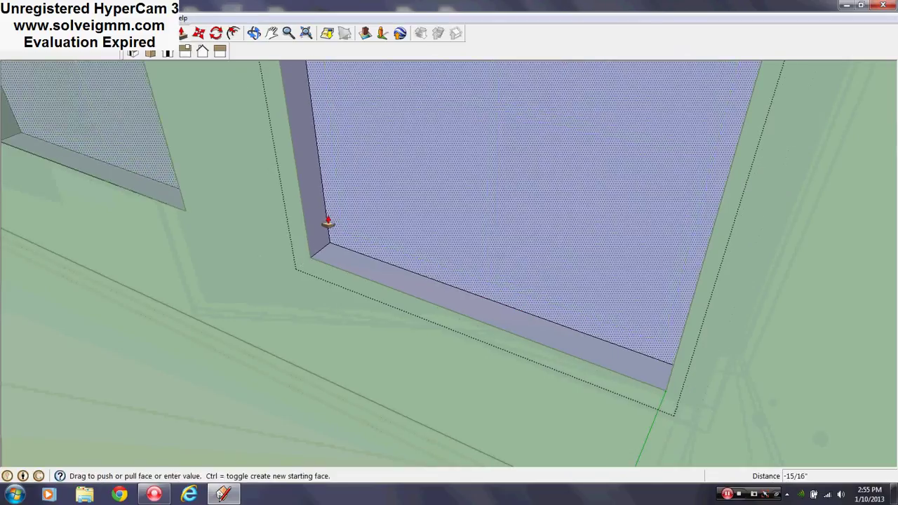
text(1)
key(Return)
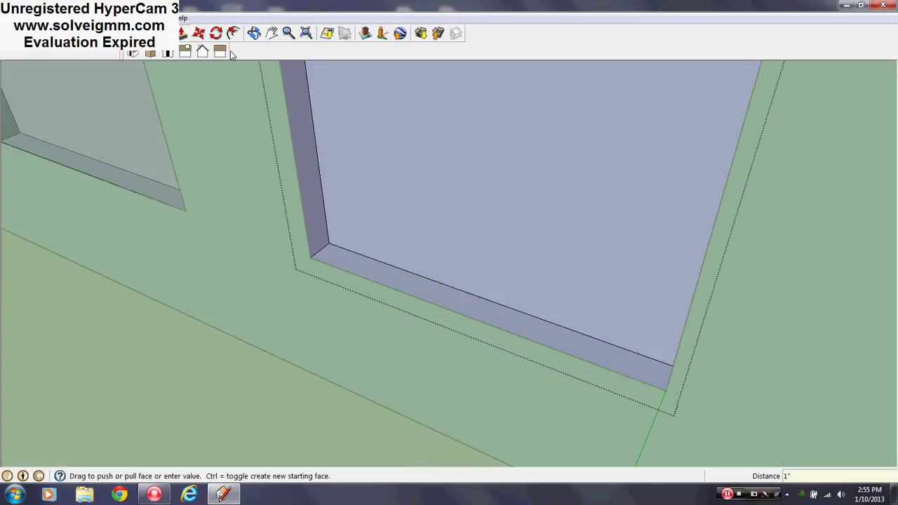
Offset the outline of the cut-out's back face inward by 2" to outline the frame border.
click(233, 34)
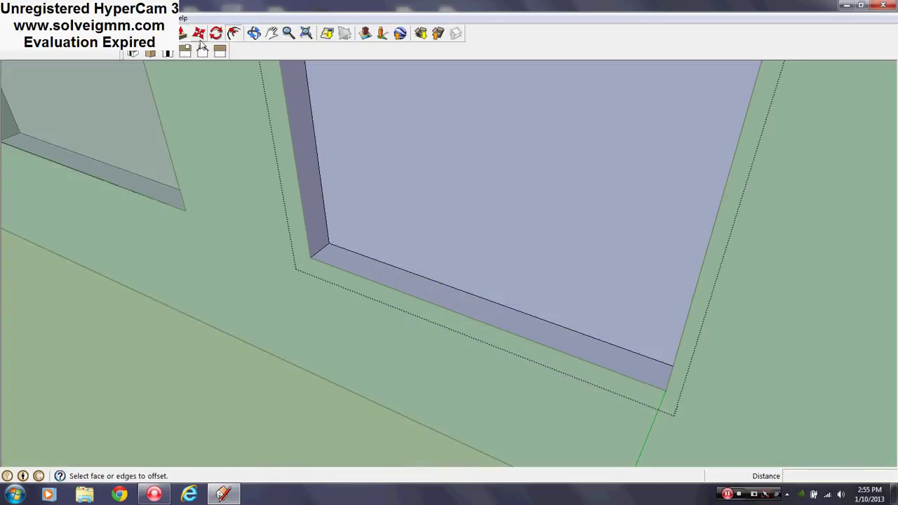
click(414, 252)
scroll(267, 231, up, 3)
middle_drag(515, 301, 247, 239)
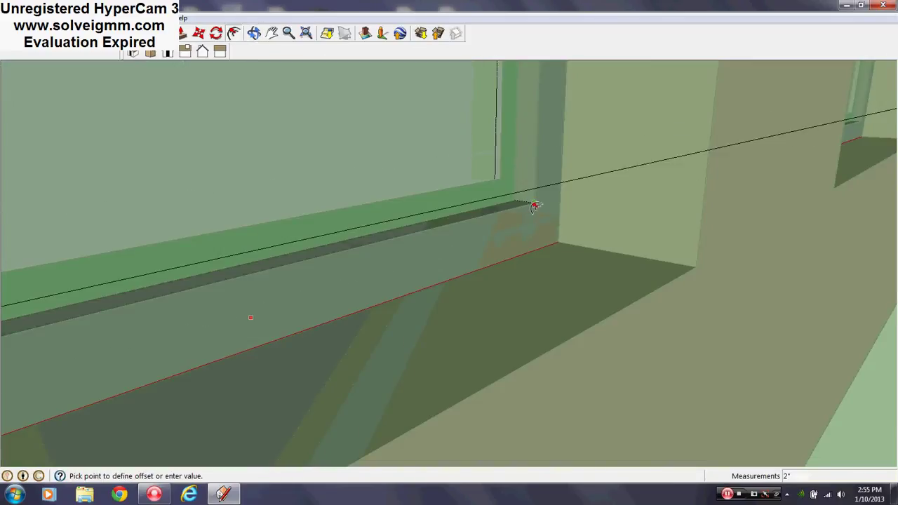
key(Escape)
middle_drag(332, 261, 742, 325)
scroll(742, 324, down, 2)
scroll(380, 317, down, 4)
middle_drag(381, 318, 330, 301)
Sample the black Color_008 material and paint the cut-out's back face with it.
key(p)
key(b)
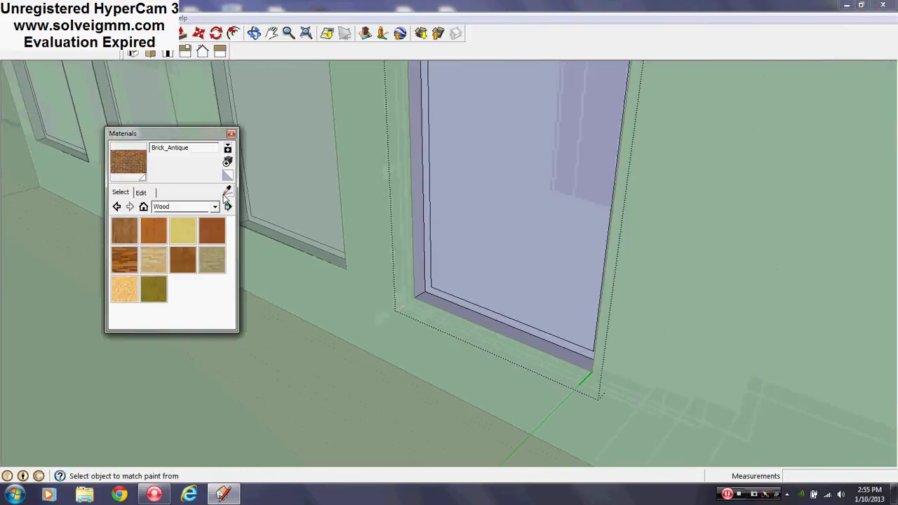
scroll(381, 277, up, 2)
mouse_move(371, 304)
middle_down()
mouse_move(381, 278)
mouse_move(347, 321)
mouse_move(381, 205)
mouse_move(377, 213)
mouse_move(766, 235)
middle_up()
alt+click(381, 196)
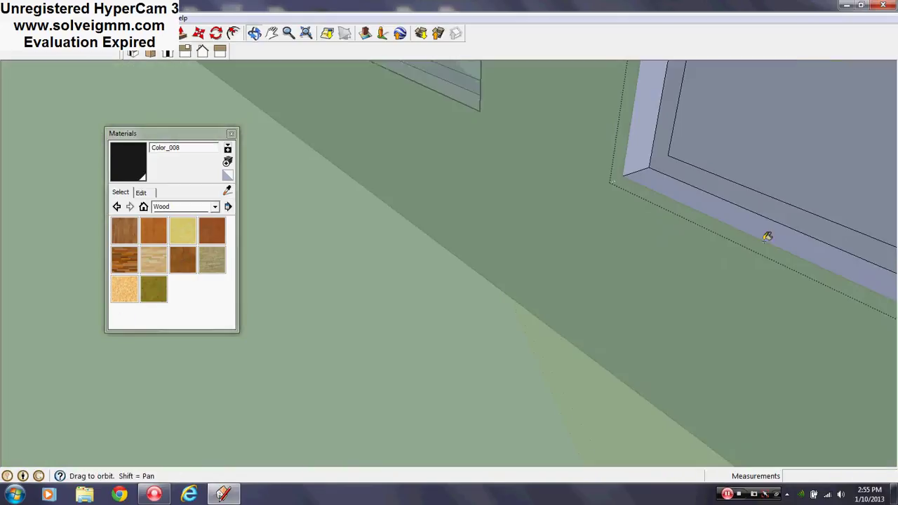
click(751, 180)
middle_drag(591, 358, 684, 312)
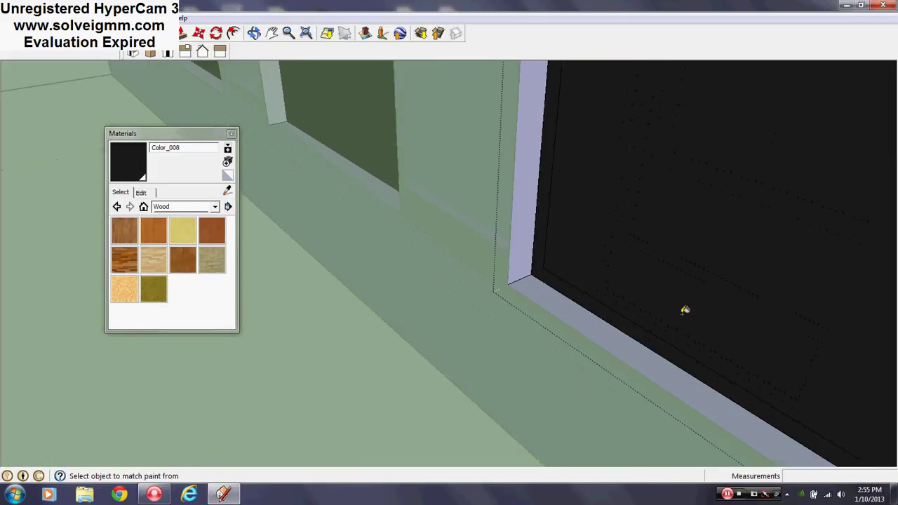
Push the inner offset face toward the window and erase it, leaving only the black border.
click(181, 33)
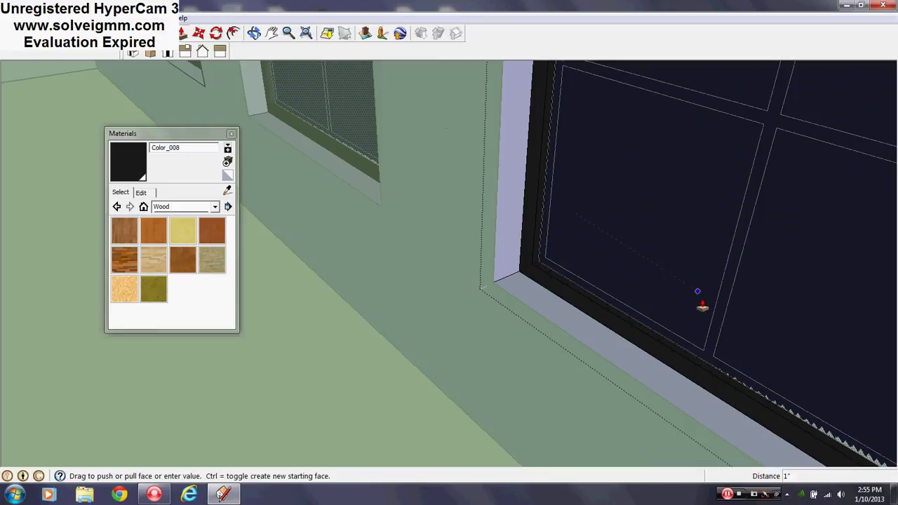
click(712, 316)
right_click(681, 248)
click(692, 262)
Close the cut-out component and dismiss the Materials window.
scroll(545, 372, down, 6)
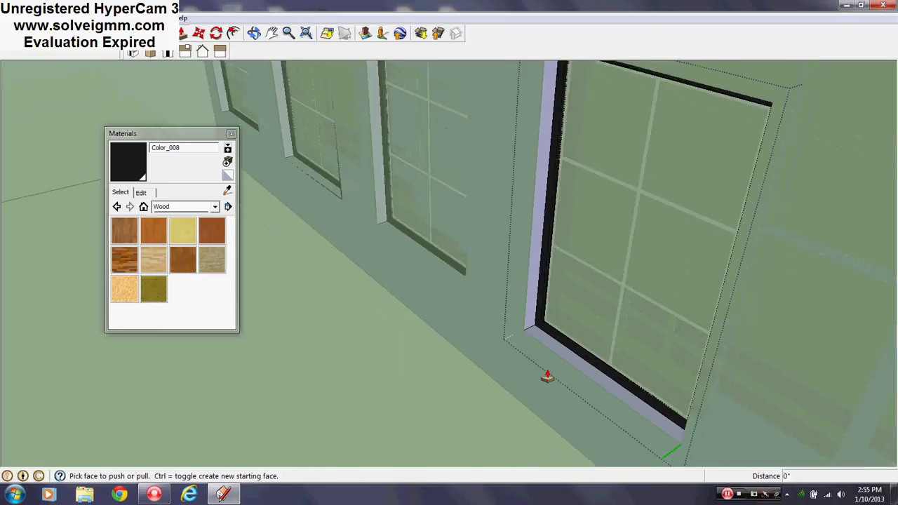
scroll(524, 372, down, 3)
right_click(642, 144)
click(651, 149)
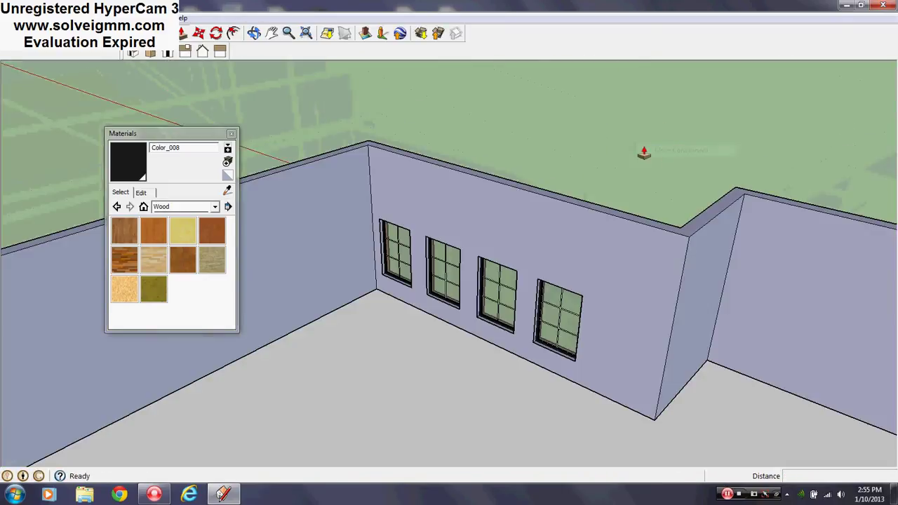
click(232, 134)
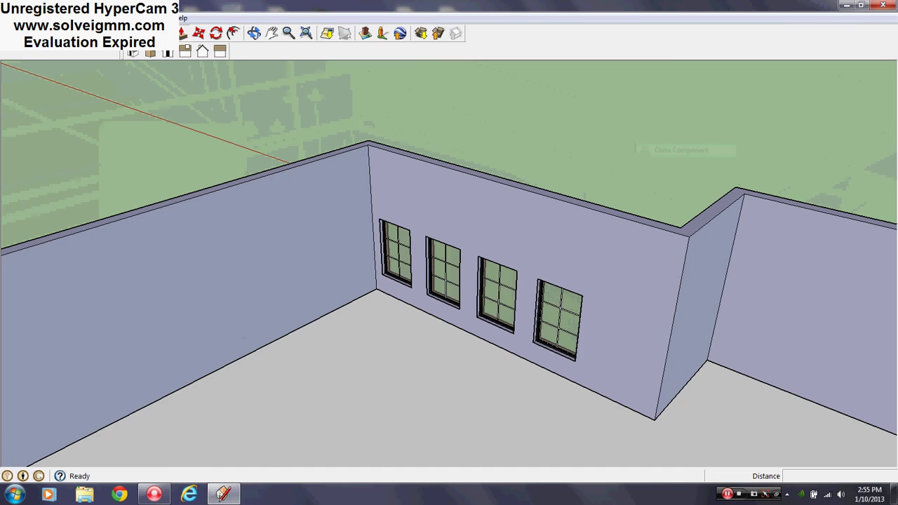
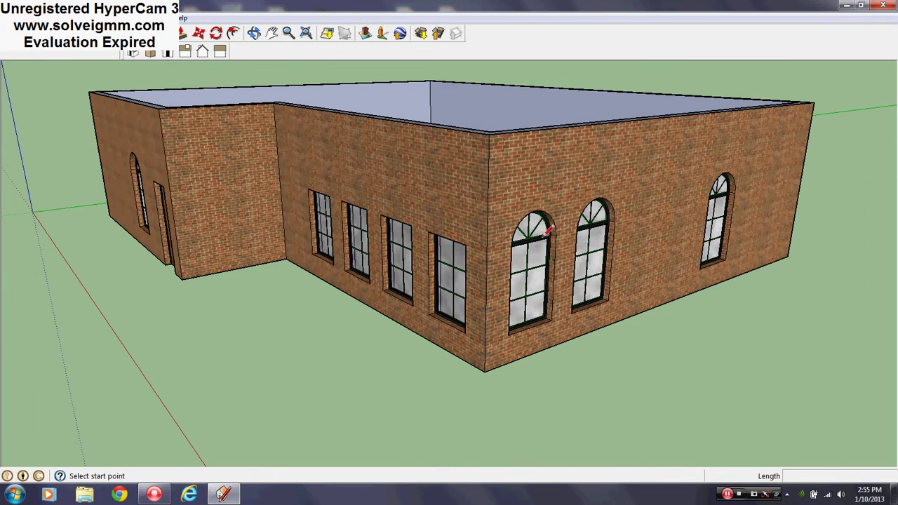
Examine the four finished window openings from inside the building and the arched windows on the adjacent outer wall.
scroll(673, 201, up, 3)
middle_drag(676, 201, 251, 265)
scroll(474, 249, down, 3)
middle_drag(474, 249, 350, 260)
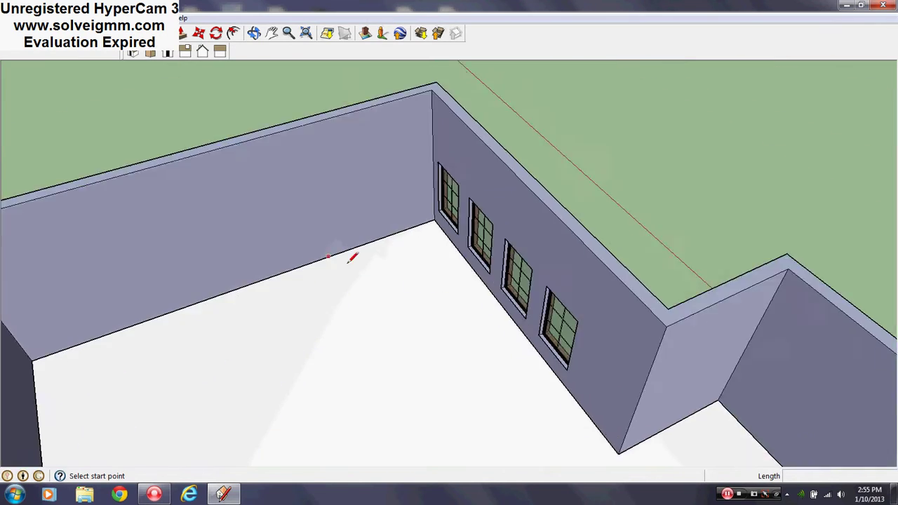
middle_drag(228, 261, 481, 215)
scroll(361, 279, down, 4)
middle_drag(361, 279, 498, 260)
right_click(497, 261)
click(537, 273)
key(l)
scroll(449, 319, up, 8)
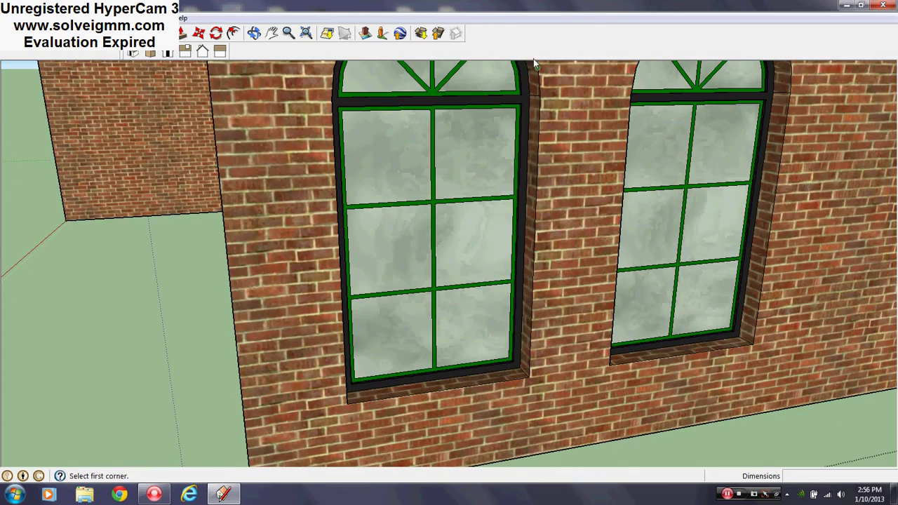
Try to draw a rectangle across the first arched window, starting from the base of its arch.
middle_drag(535, 90, 232, 396)
mouse_move(365, 151)
middle_down()
mouse_move(374, 145)
mouse_move(370, 196)
middle_up()
scroll(330, 221, up, 3)
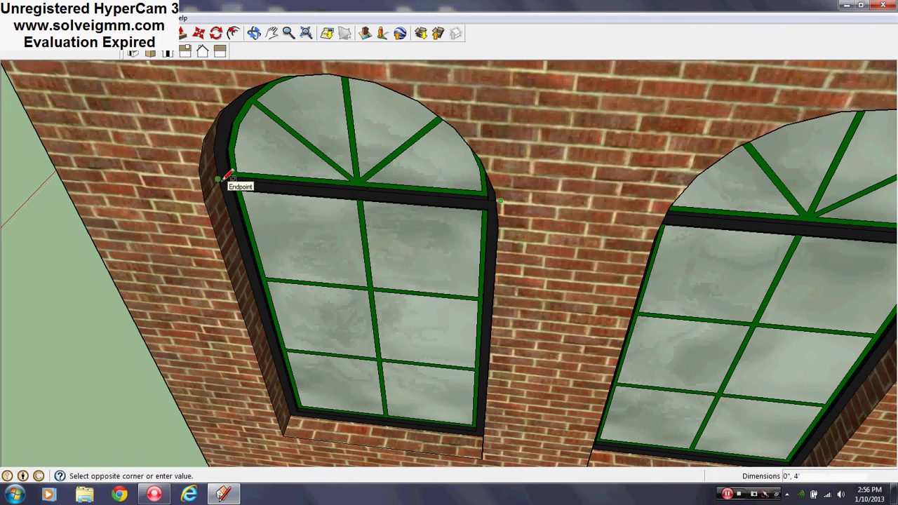
mouse_move(344, 372)
middle_down()
mouse_move(472, 371)
mouse_move(235, 372)
middle_up()
scroll(463, 372, up, 2)
click(201, 371)
scroll(427, 408, down, 4)
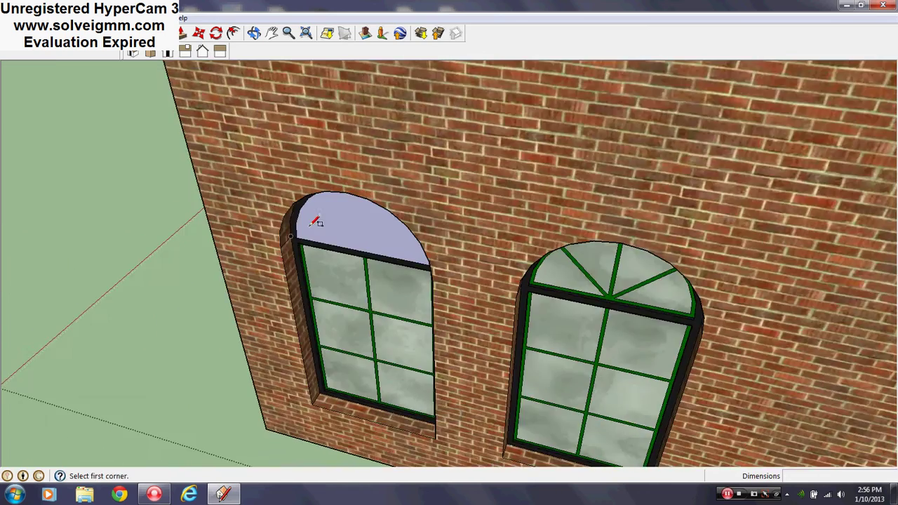
scroll(310, 225, up, 3)
middle_drag(310, 226, 386, 186)
scroll(386, 187, down, 3)
key(ctrl+z)
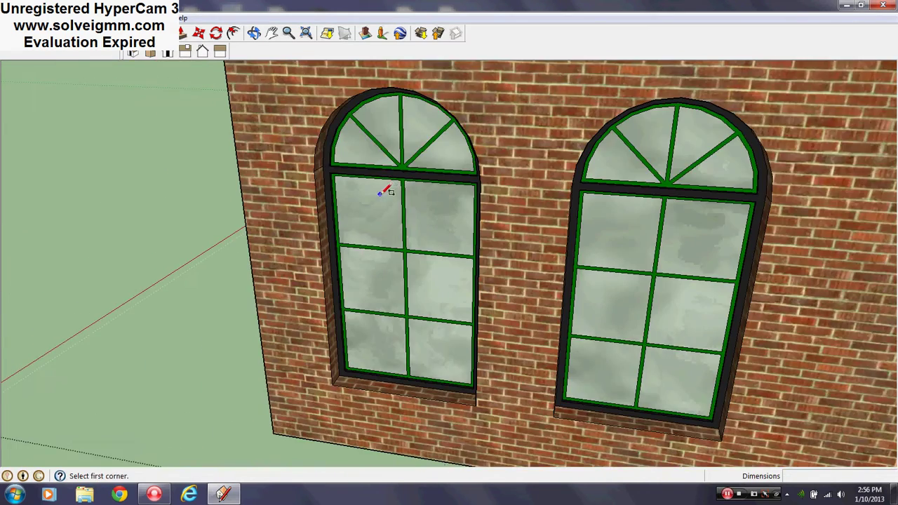
Close the building component and return to the arched windows on the side wall.
scroll(386, 210, down, 5)
right_click(327, 329)
click(349, 332)
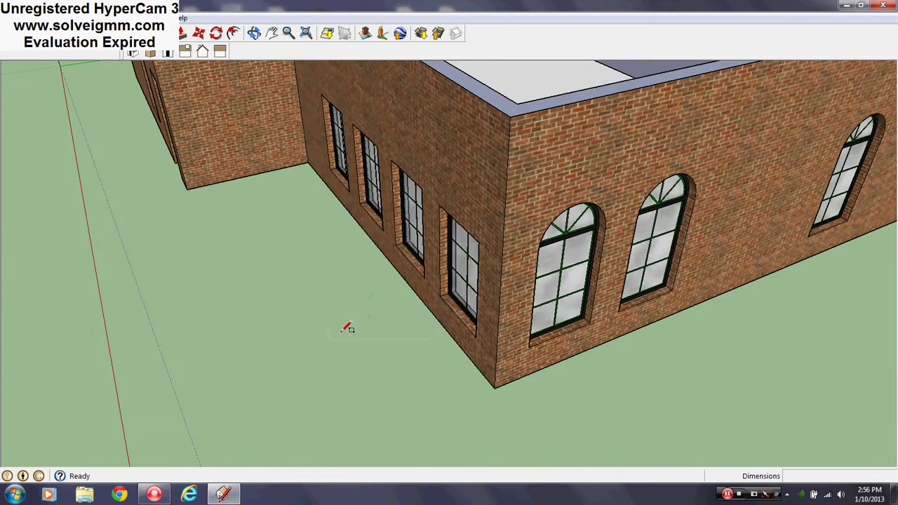
scroll(346, 328, up, 6)
right_click(406, 213)
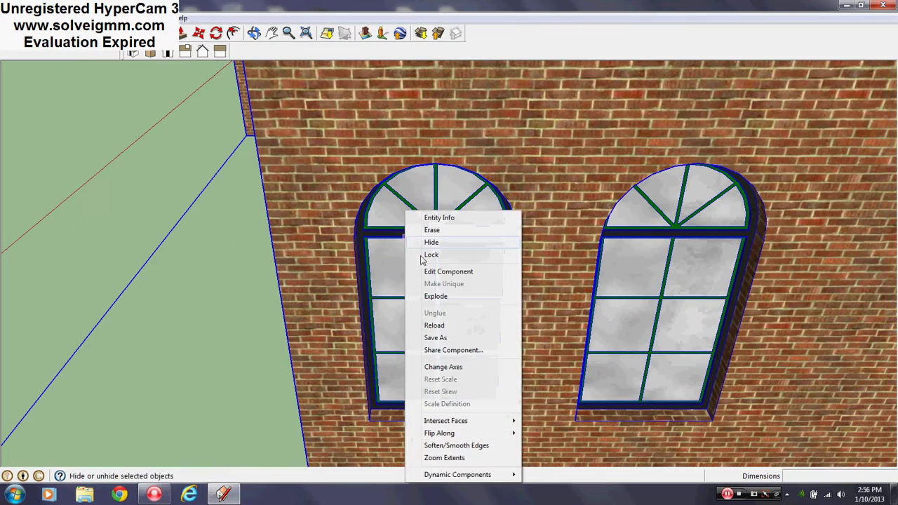
click(216, 359)
scroll(445, 345, down, 5)
middle_drag(445, 345, 555, 207)
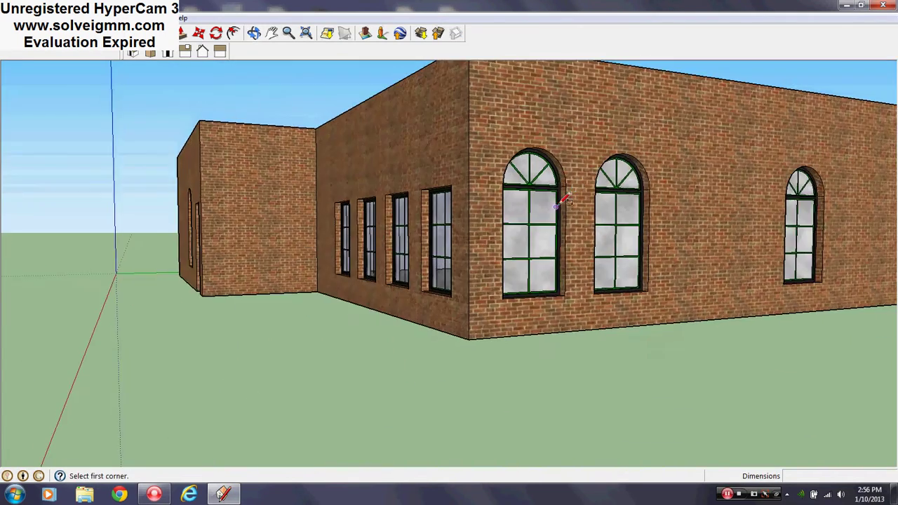
Draw a 6' by 4' rectangle over the straight lower part of the first arched window.
scroll(565, 202, up, 6)
click(568, 168)
middle_drag(501, 203, 341, 315)
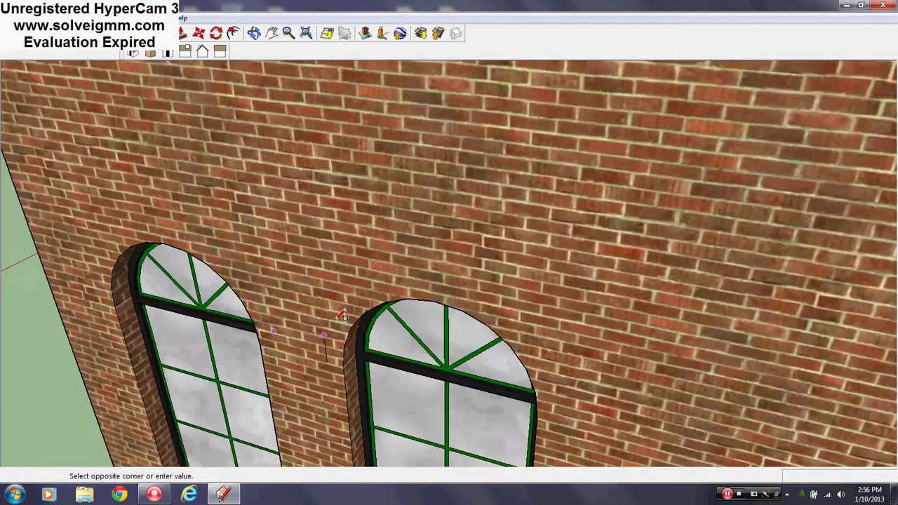
scroll(341, 316, down, 3)
scroll(232, 427, up, 6)
click(238, 434)
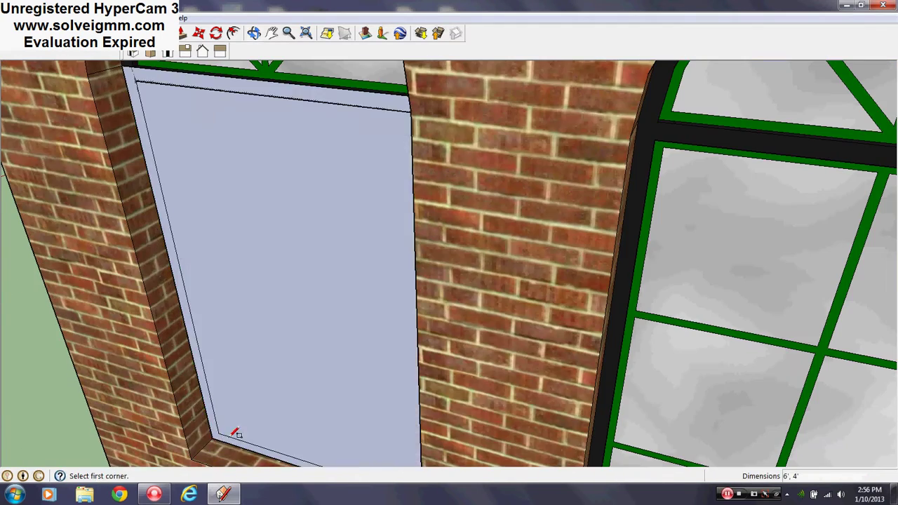
scroll(461, 388, down, 3)
scroll(299, 116, up, 3)
middle_drag(410, 240, 449, 123)
scroll(435, 354, down, 3)
scroll(462, 132, up, 3)
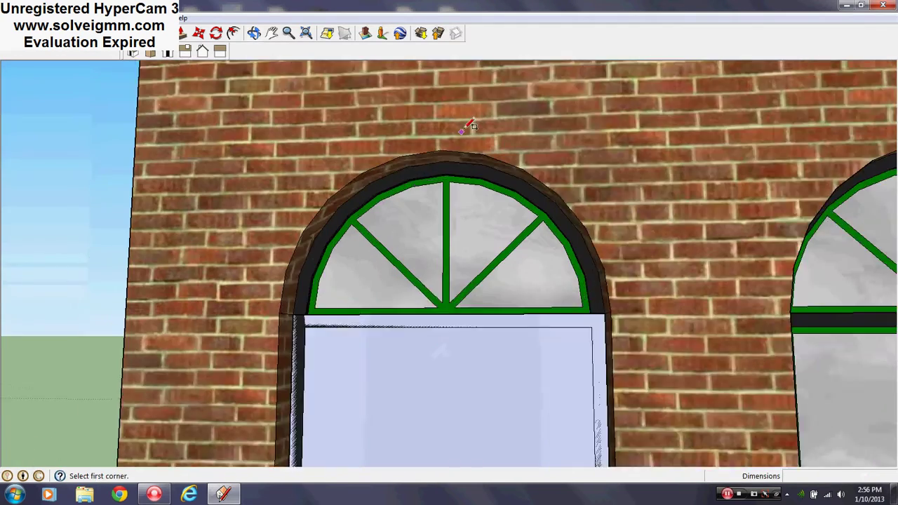
scroll(469, 126, up, 1)
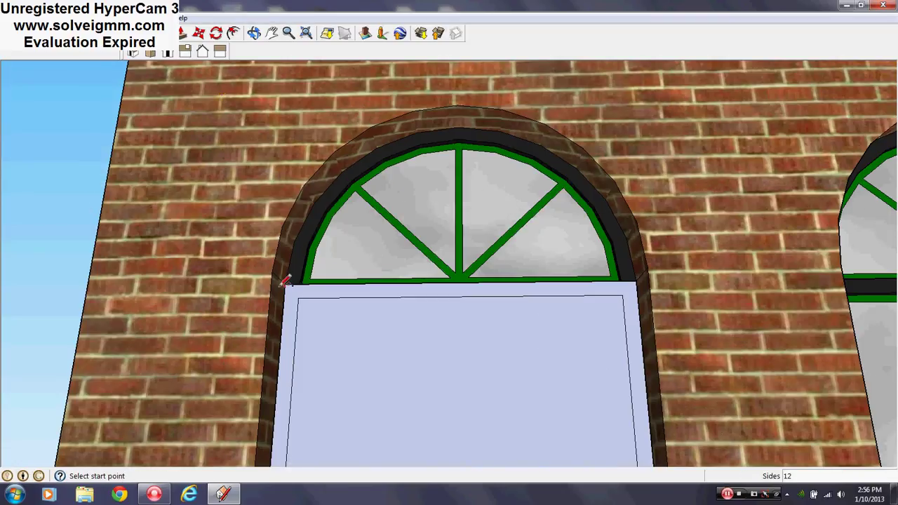
Draw an arc with a 2' bulge over the rectangle's top edge and erase the line dividing the two faces.
key(l)
drag(591, 281, 636, 280)
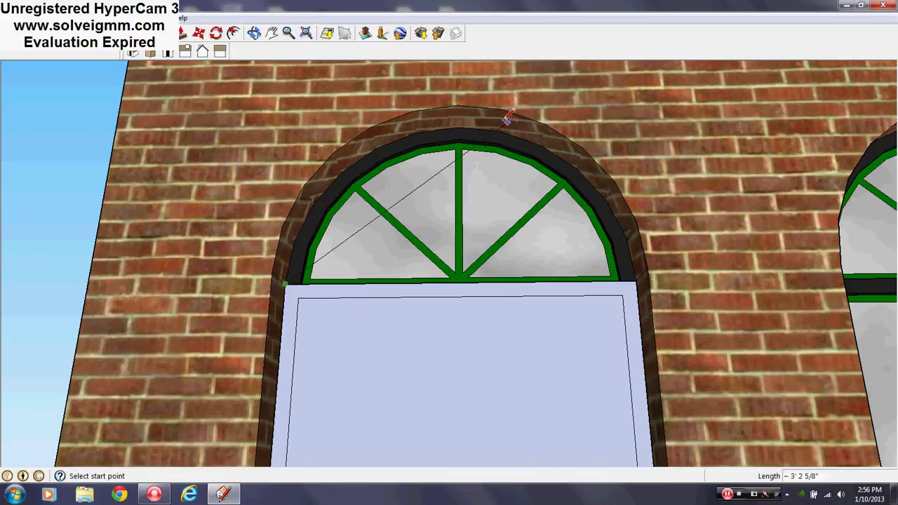
middle_drag(553, 131, 519, 147)
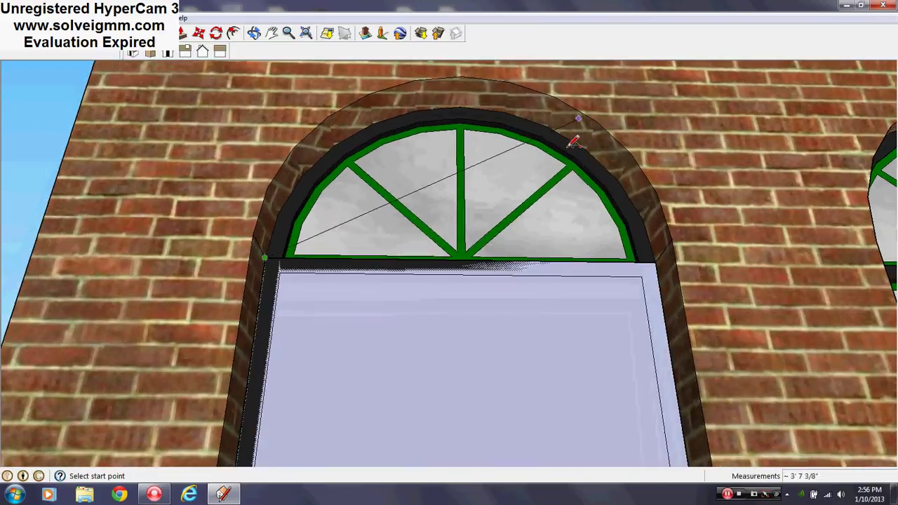
click(664, 260)
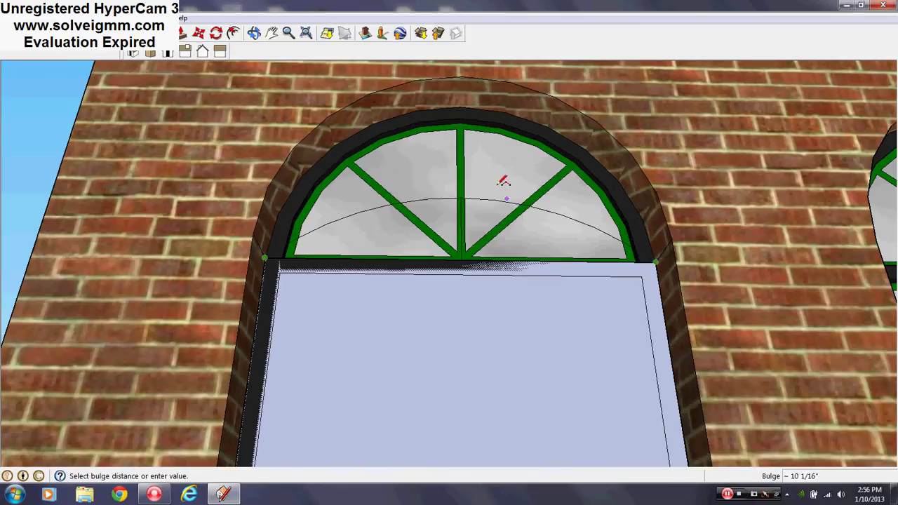
click(461, 104)
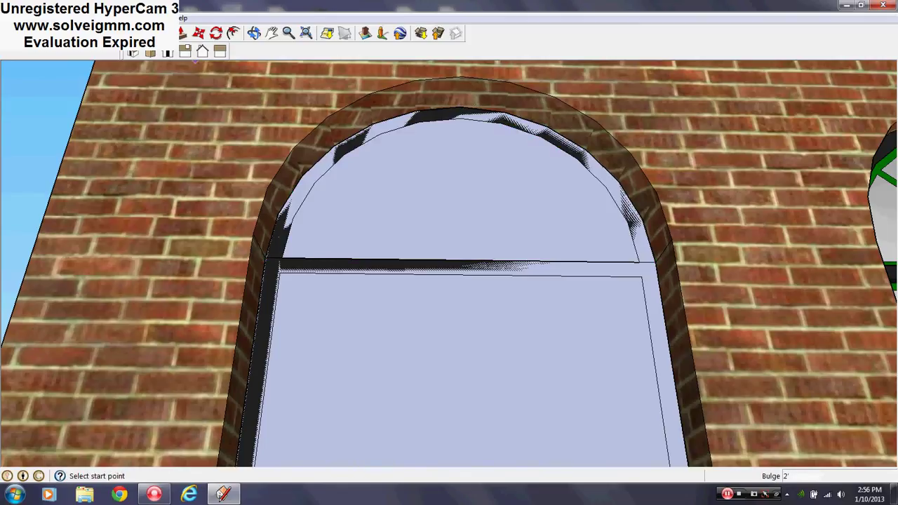
click(126, 33)
click(273, 257)
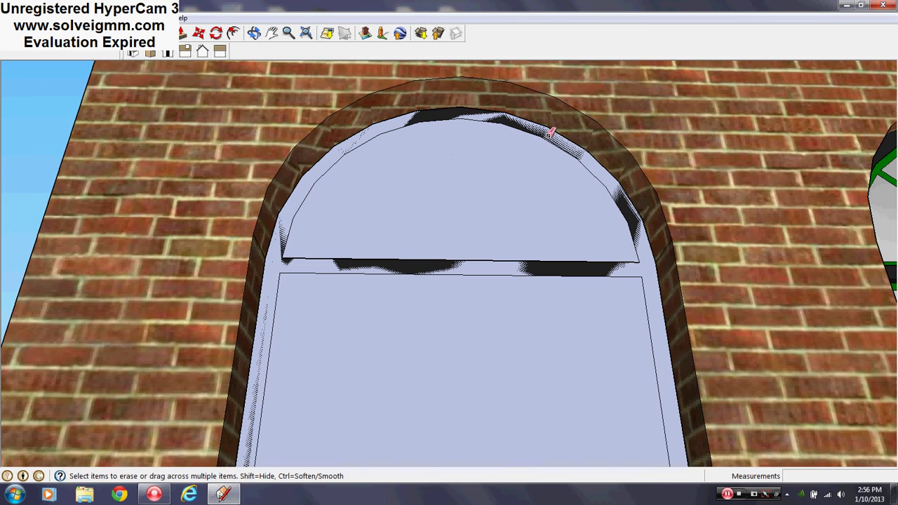
Select all geometry connected to the arched face and make it a component named "Semi Arch Window Cut-out".
middle_drag(548, 281, 561, 289)
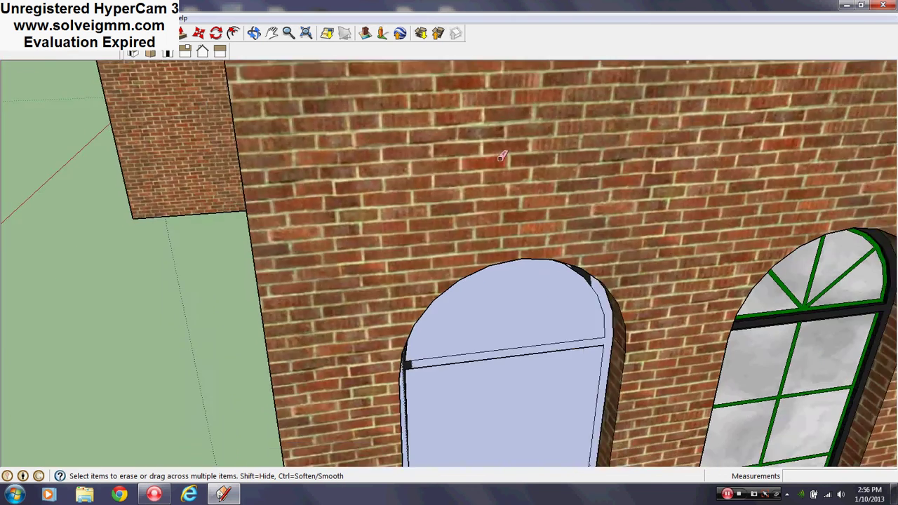
scroll(487, 407, down, 3)
scroll(525, 379, up, 5)
right_click(525, 301)
mouse_move(554, 351)
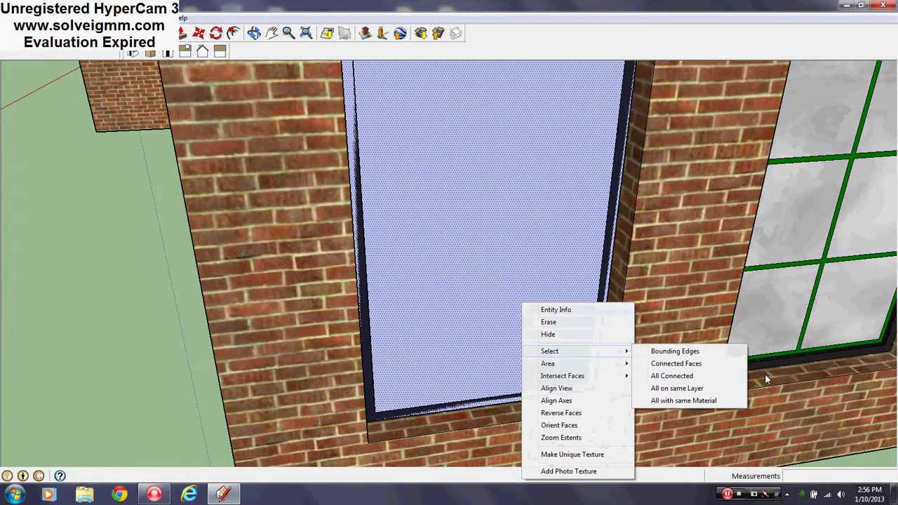
click(695, 374)
key(g)
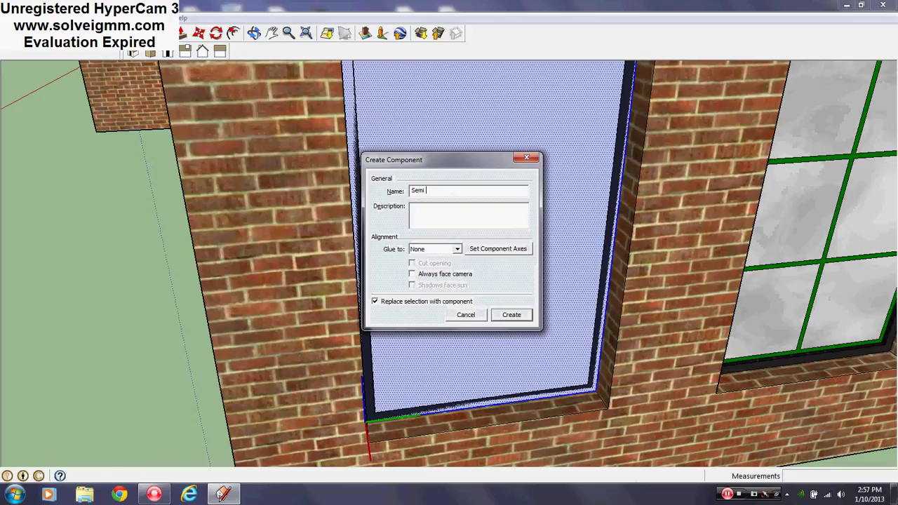
text(Semi Arch Window Cut-out)
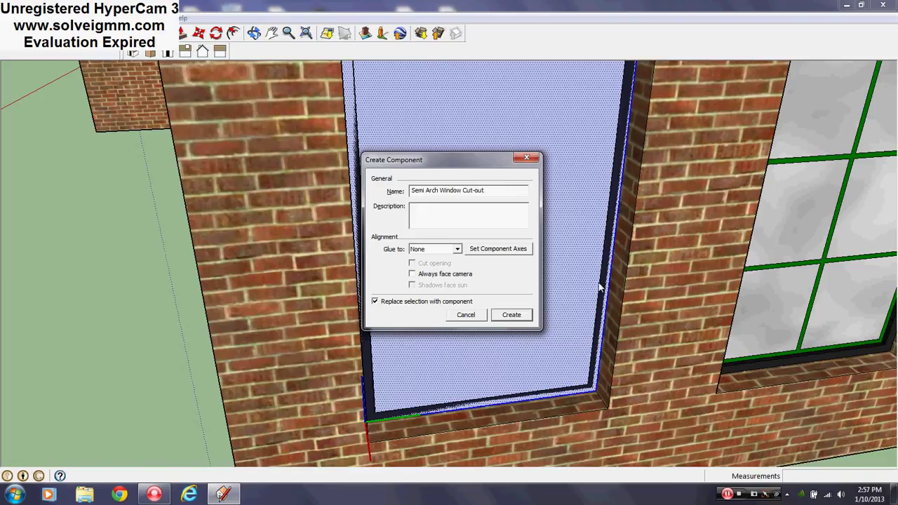
click(511, 315)
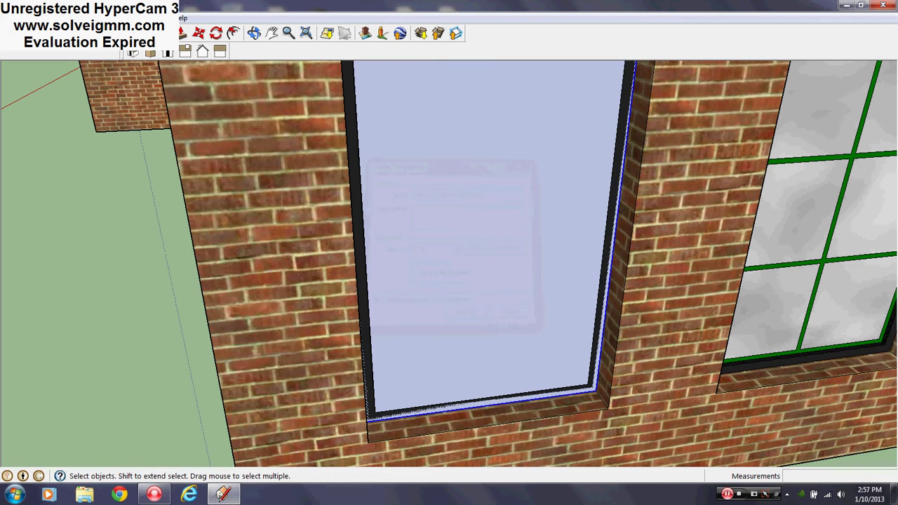
Copy the arched cut-out from its lower corner 6' over to the matching corner of the neighbouring arched window.
click(198, 33)
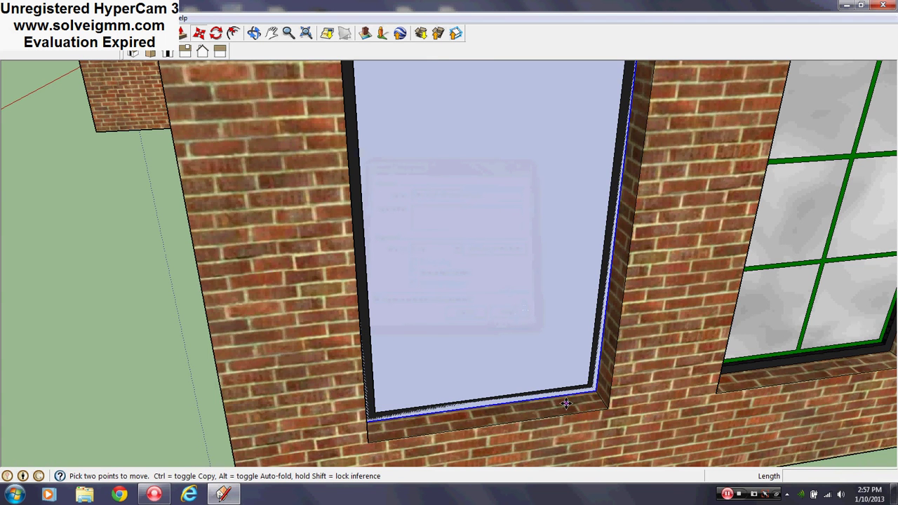
scroll(566, 403, down, 5)
scroll(589, 384, up, 5)
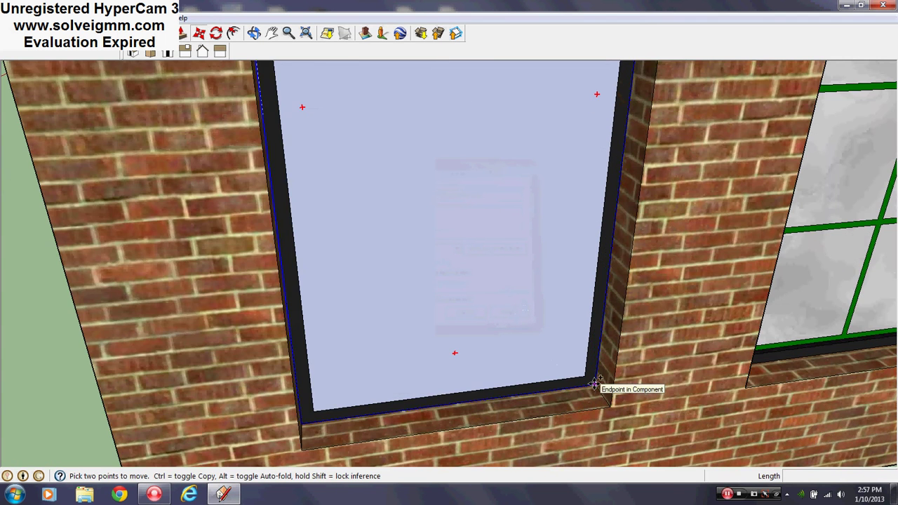
click(594, 383)
shift+middle_drag(592, 383, 156, 385)
click(576, 338)
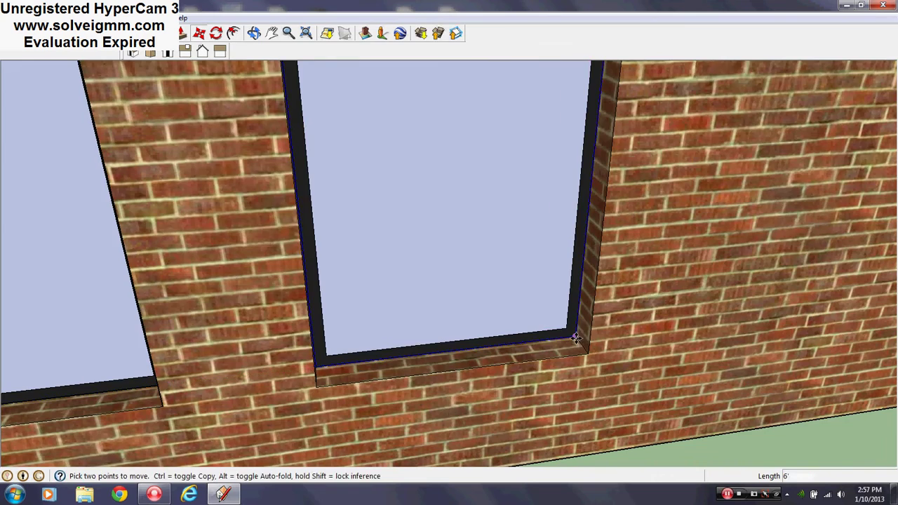
Copy the cut-out onto the third arched window at the far end of the same wall, matching the lower frame corner.
click(575, 338)
scroll(575, 338, down, 6)
scroll(697, 317, up, 6)
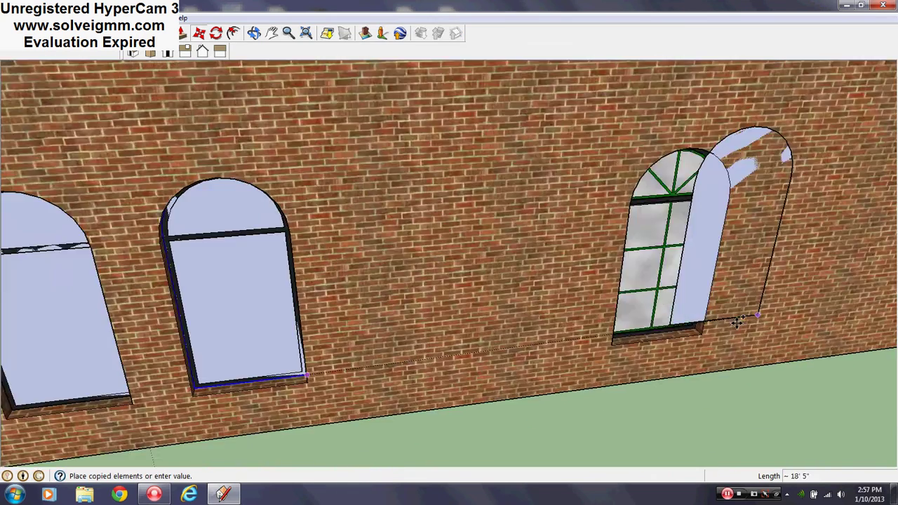
click(705, 320)
Copy the arched cut-out from the third window to the open ground outside the building.
middle_drag(706, 320, 537, 355)
scroll(537, 355, down, 5)
click(550, 326)
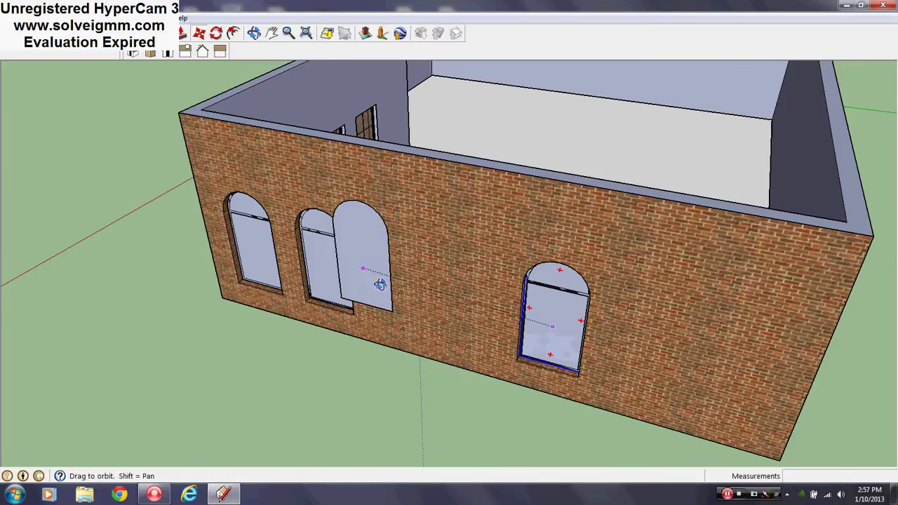
scroll(406, 320, down, 2)
middle_drag(381, 285, 572, 356)
click(369, 330)
Flip the freestanding arched cut-out along the component's red axis.
scroll(371, 320, up, 2)
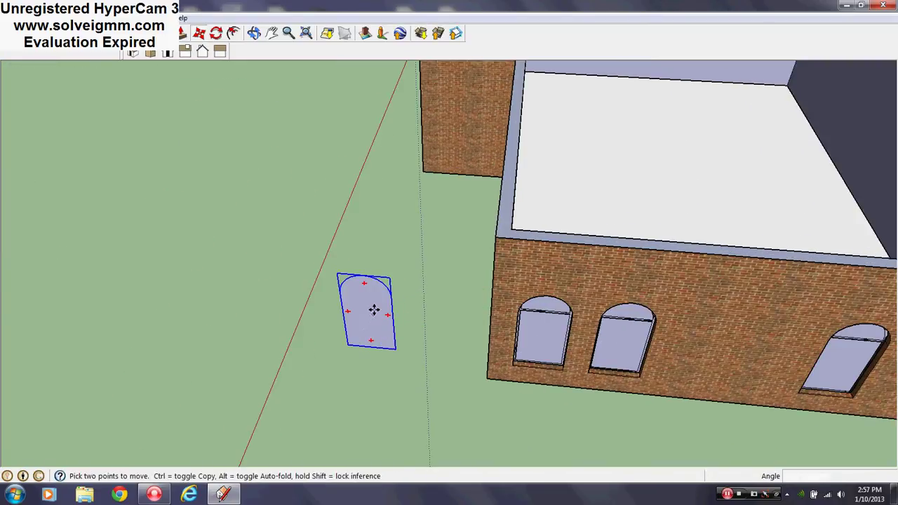
scroll(372, 309, down, 4)
middle_drag(371, 311, 495, 311)
middle_drag(438, 307, 464, 309)
scroll(464, 319, up, 5)
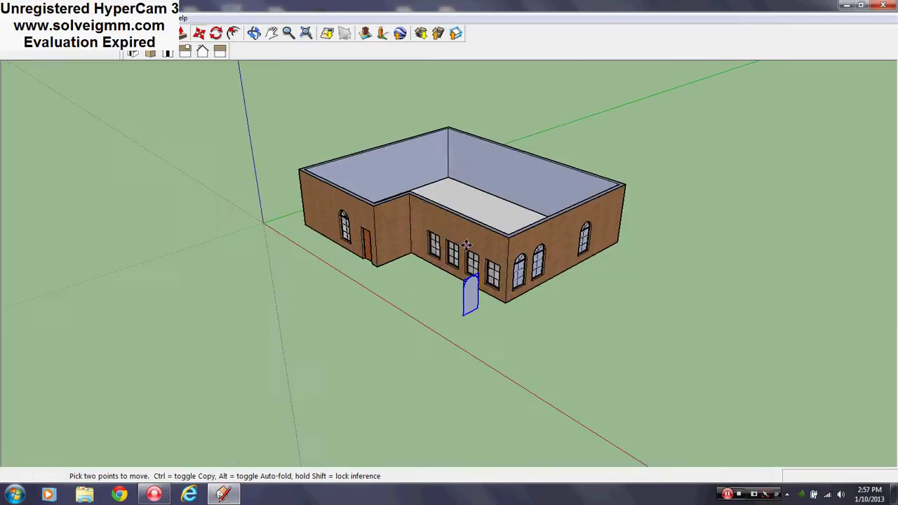
right_click(471, 322)
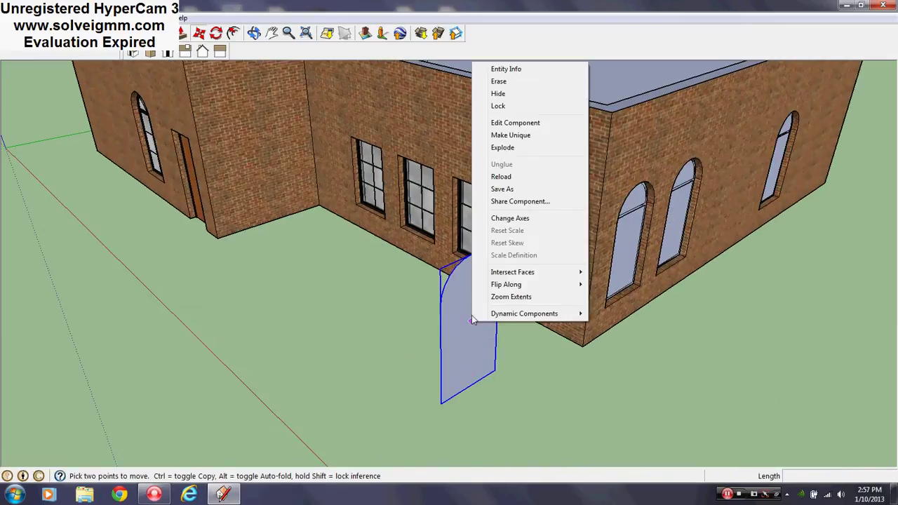
mouse_move(533, 285)
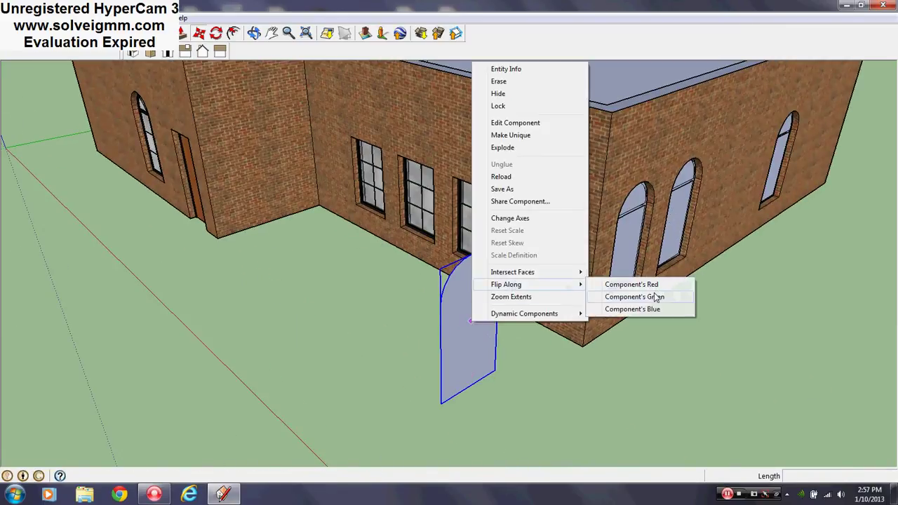
click(653, 285)
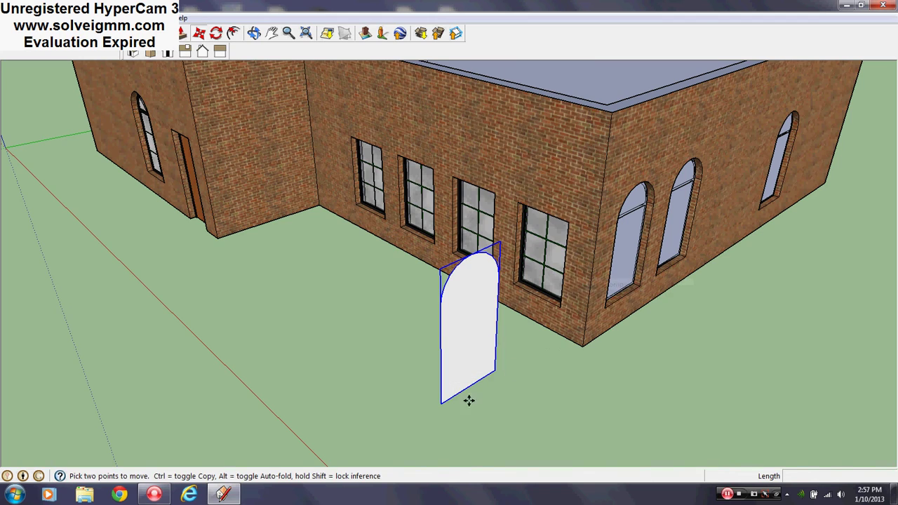
Move the flipped cut-out by its lower corner onto one of the two arched windows in the opposite side wall.
click(442, 404)
middle_drag(375, 206, 742, 159)
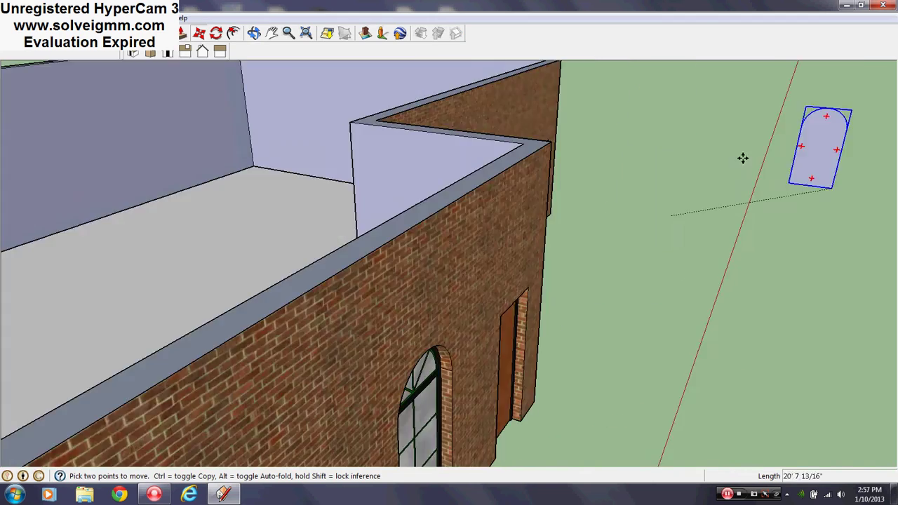
scroll(645, 134, down, 5)
scroll(353, 280, up, 5)
scroll(533, 345, up, 4)
middle_drag(473, 340, 688, 343)
click(618, 301)
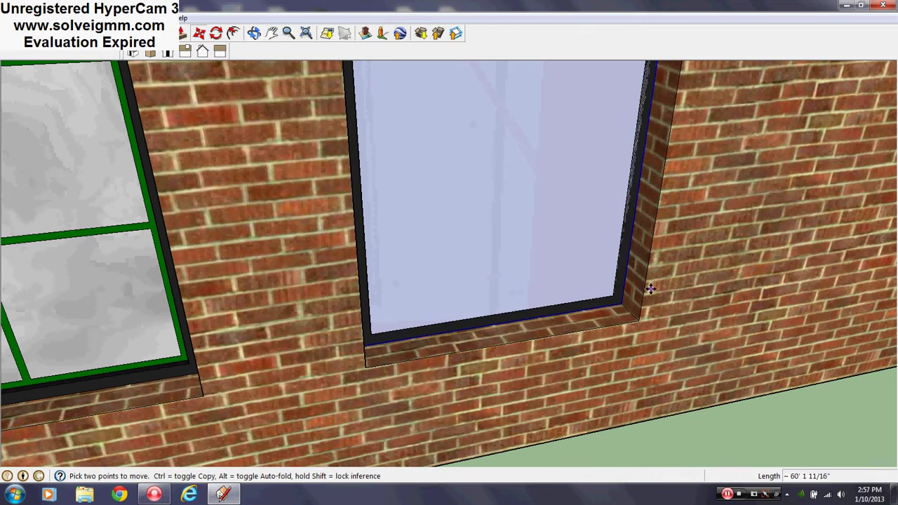
Copy the flipped cut-out onto the adjacent arched window, aligning it with the lower frame corner.
click(624, 304)
scroll(780, 216, down, 4)
scroll(446, 296, up, 4)
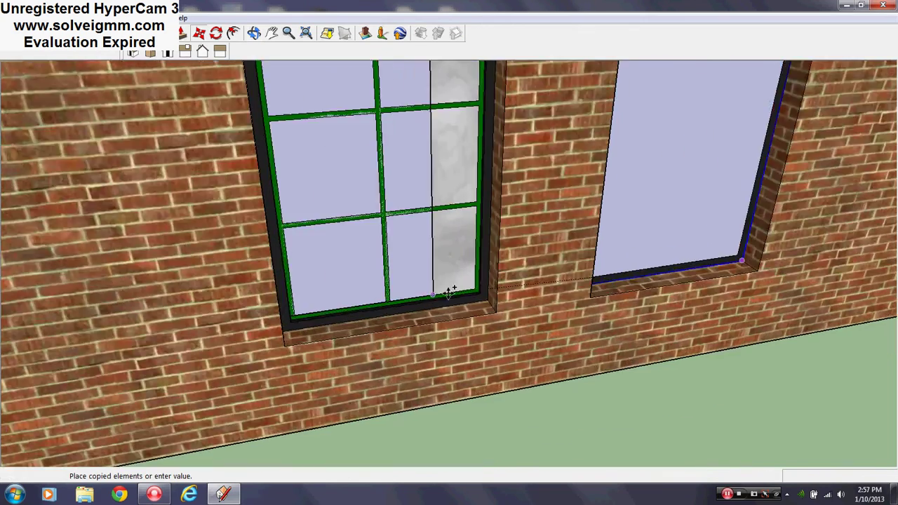
click(514, 302)
Copy the flipped cut-out from the second window to the open ground beyond the building's front corner.
scroll(512, 303, down, 5)
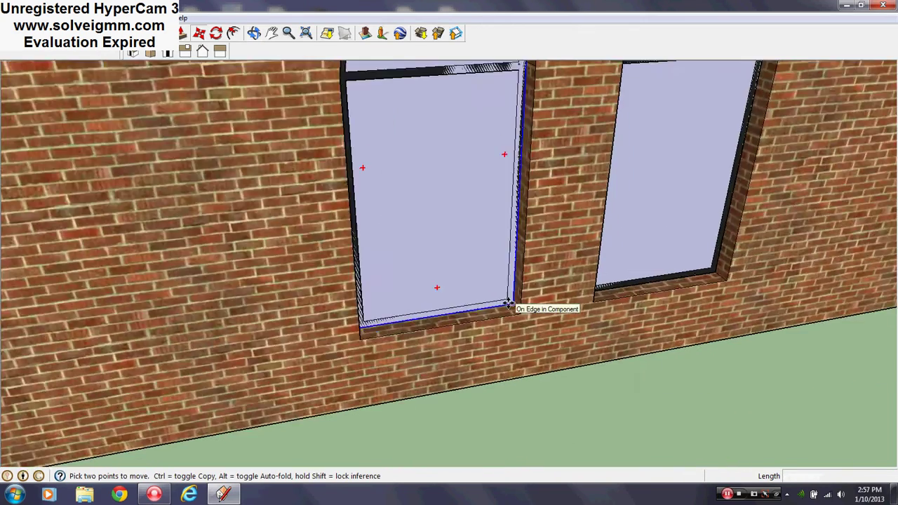
key(ctrl)
click(475, 257)
scroll(481, 274, down, 3)
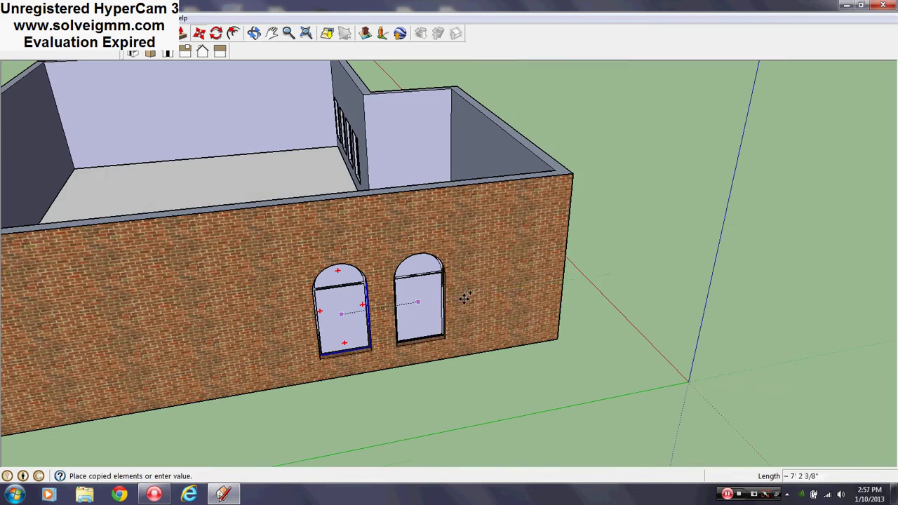
click(635, 267)
Rotate the freestanding cut-out 90 degrees about its lower corner so it runs parallel to the wall with the door.
scroll(635, 267, down, 3)
middle_drag(196, 197, 752, 212)
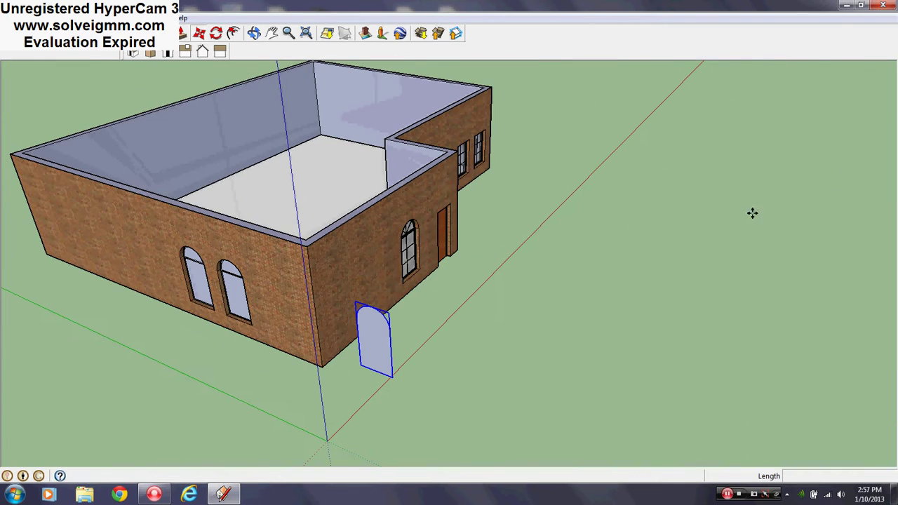
click(216, 34)
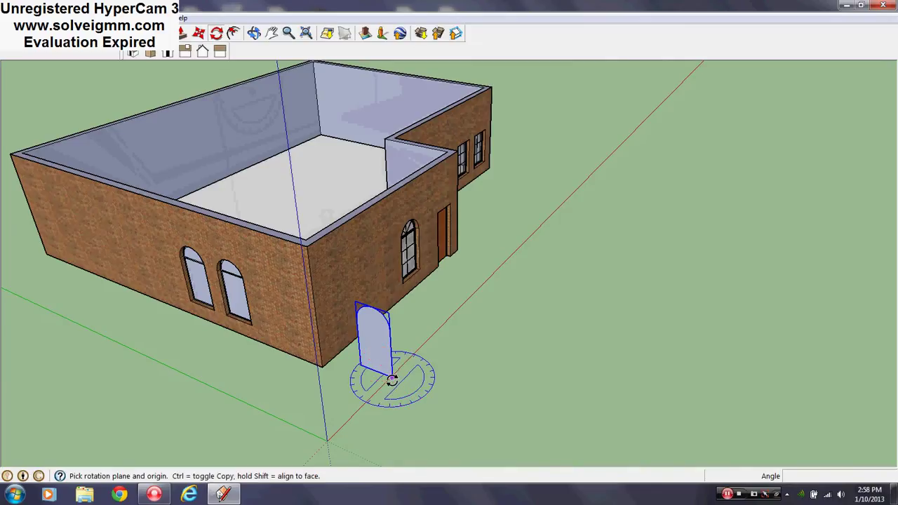
drag(392, 379, 447, 372)
middle_drag(447, 373, 397, 355)
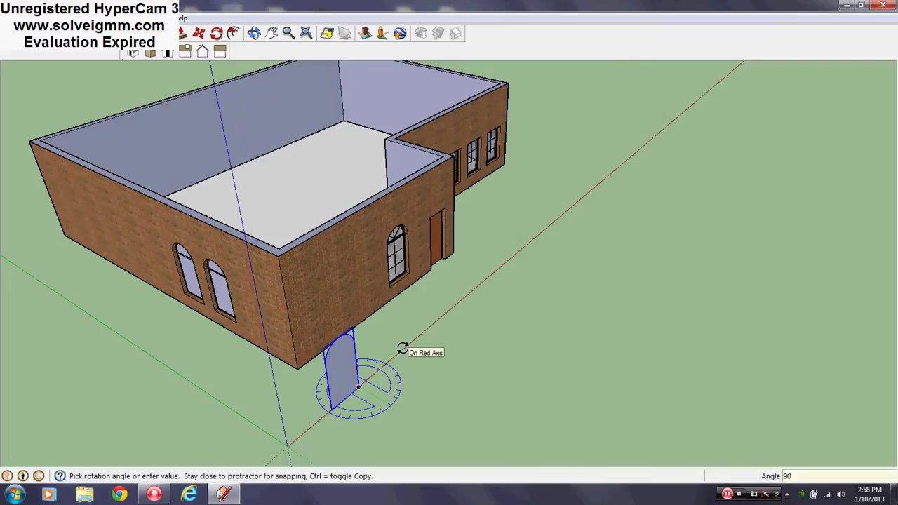
click(402, 349)
Move the rotated cut-out by its lower corner onto the arched window beside the door.
click(199, 33)
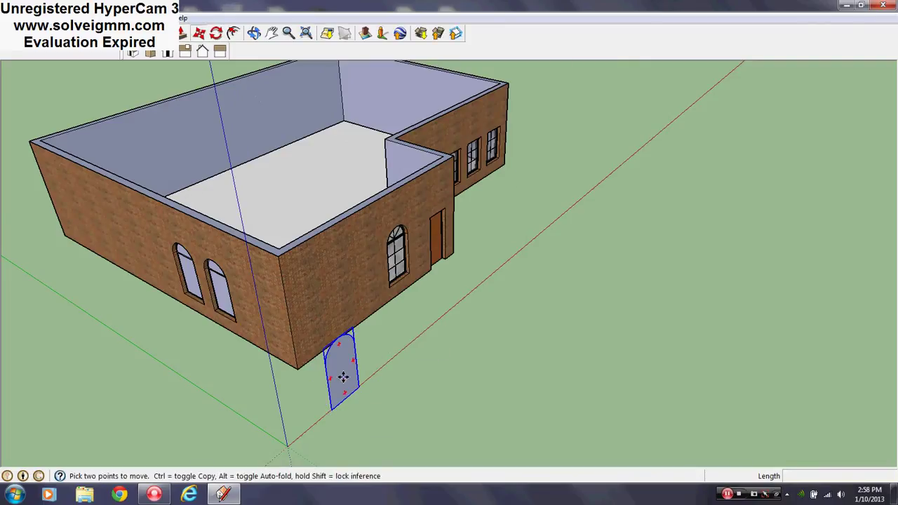
scroll(343, 378, up, 6)
click(386, 381)
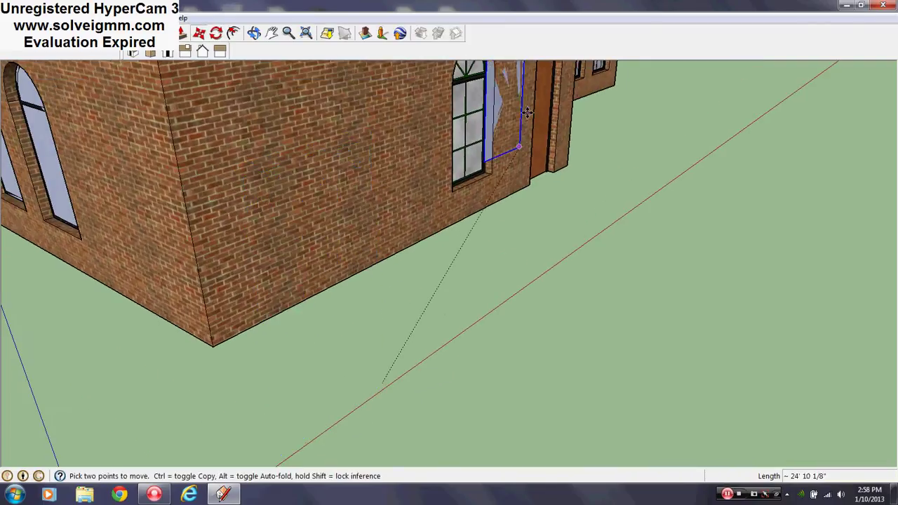
scroll(488, 161, up, 5)
click(464, 223)
scroll(374, 362, down, 1)
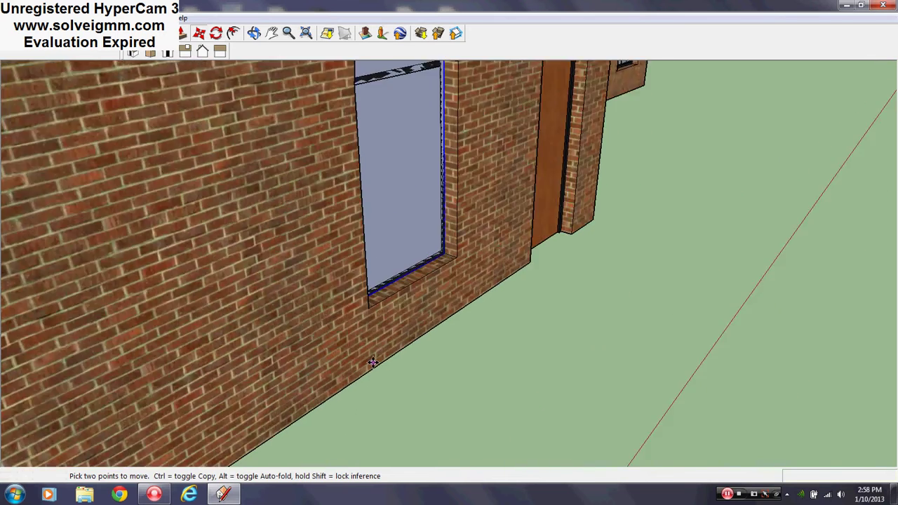
Edit the arched cut-out component, push its face 6" through to the inner wall surface, and close the component.
middle_drag(373, 362, 427, 317)
right_click(397, 224)
click(442, 284)
key(p)
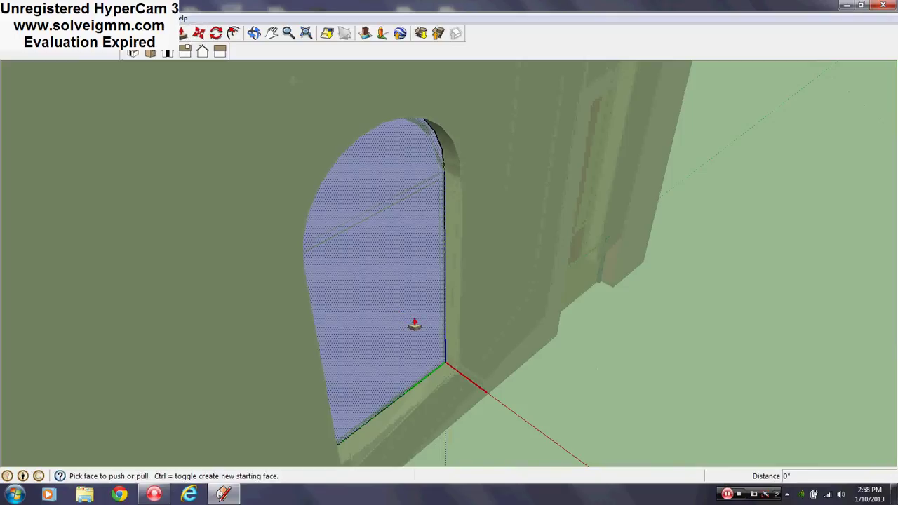
click(417, 351)
middle_drag(407, 341, 569, 108)
click(694, 397)
right_click(574, 109)
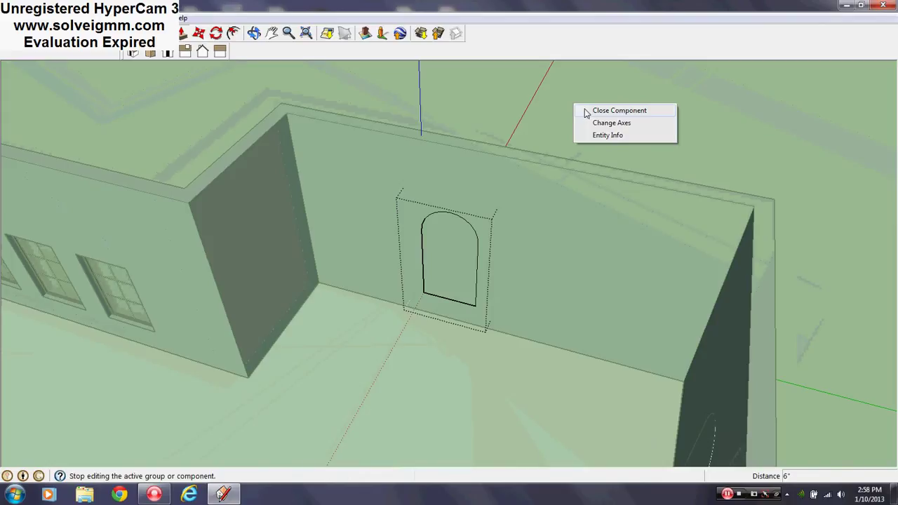
click(587, 112)
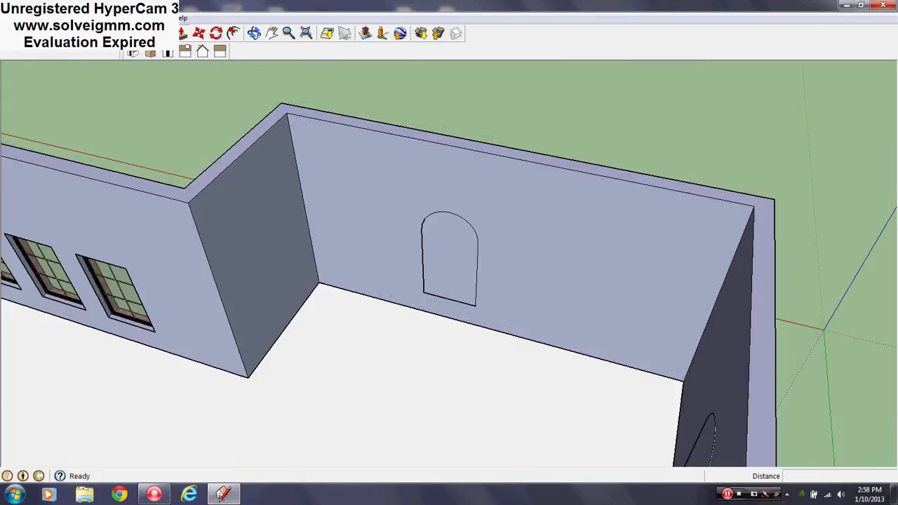
Trace the arch on the inner wall with a rectangle and a 2' bulge arc, and erase the line between them.
scroll(440, 249, up, 4)
middle_drag(440, 250, 446, 207)
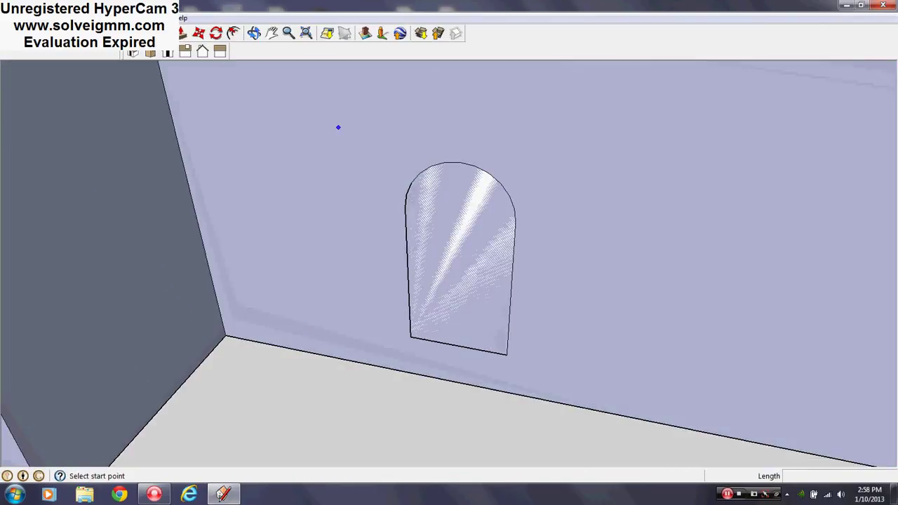
key(r)
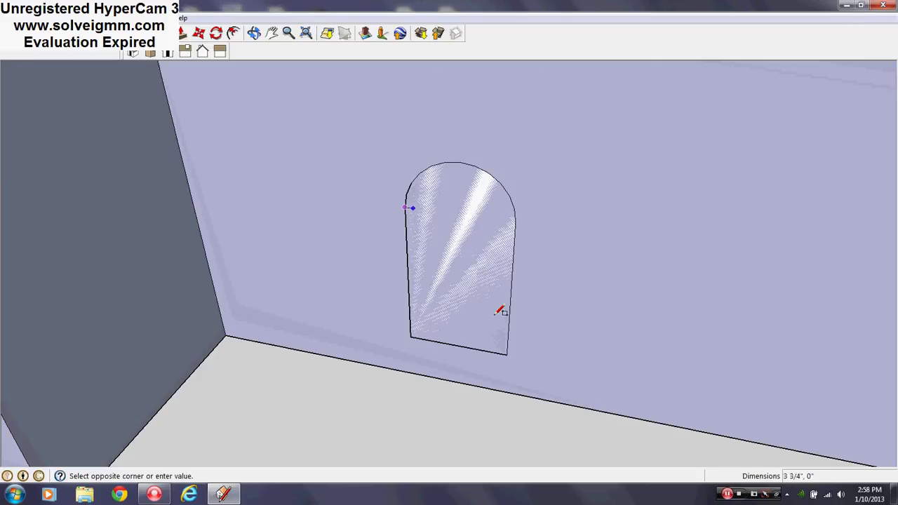
click(509, 352)
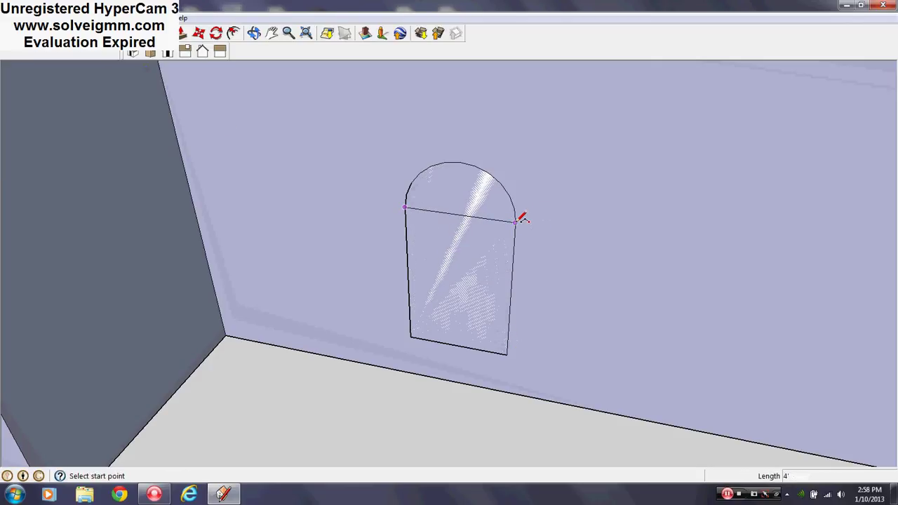
click(516, 221)
click(404, 208)
click(458, 159)
right_click(461, 218)
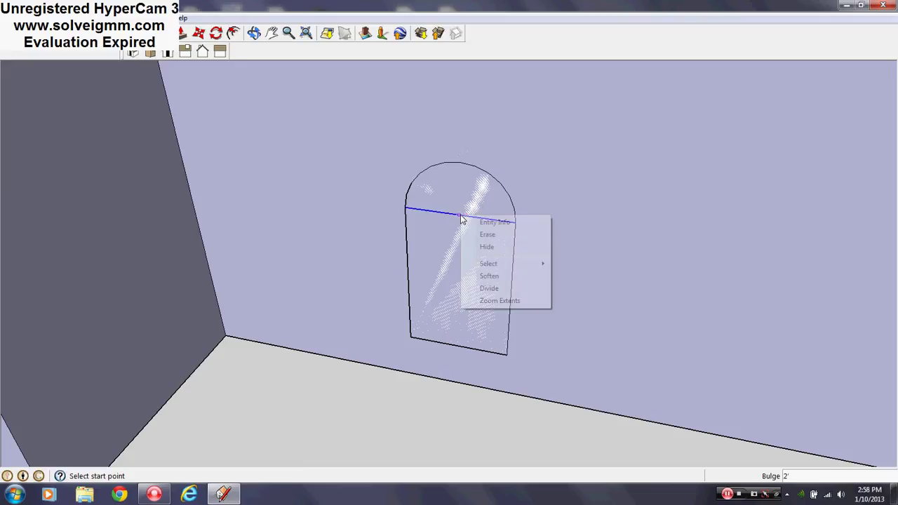
click(487, 234)
Copy the traced arched face from the door wall onto the nearer arched outline on the adjoining inner wall.
right_click(465, 206)
key(Escape)
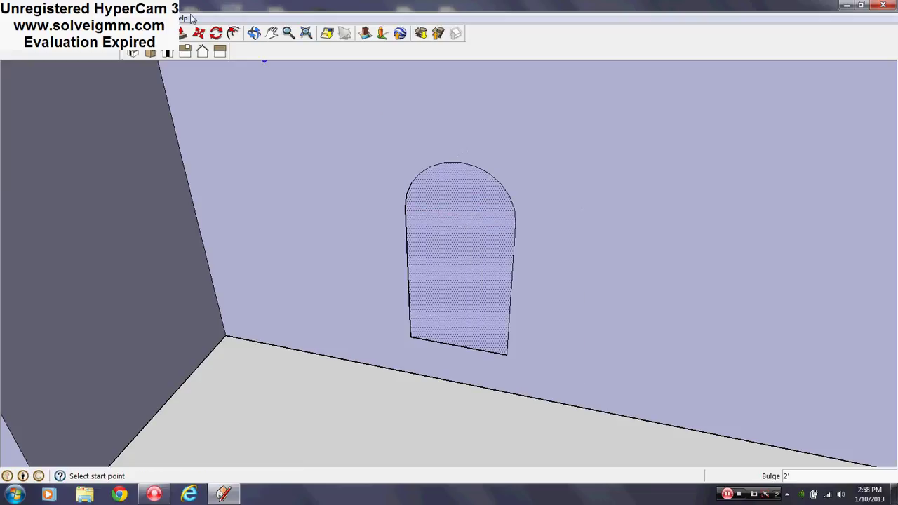
click(217, 34)
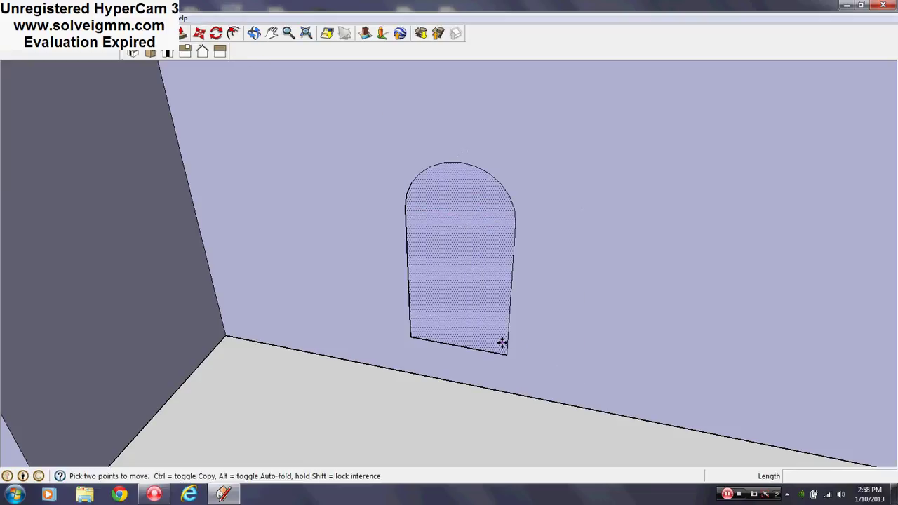
middle_drag(508, 353, 35, 328)
shift+middle_drag(295, 337, 674, 414)
scroll(381, 273, up, 4)
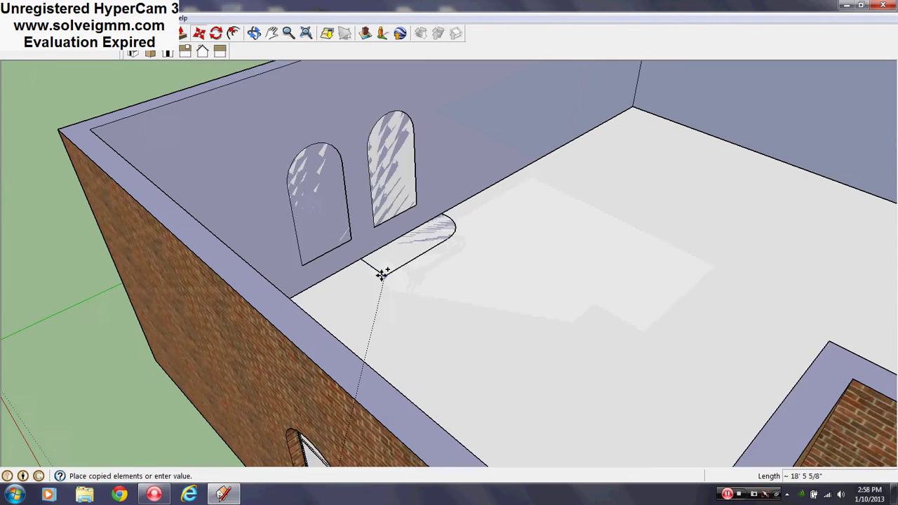
click(346, 235)
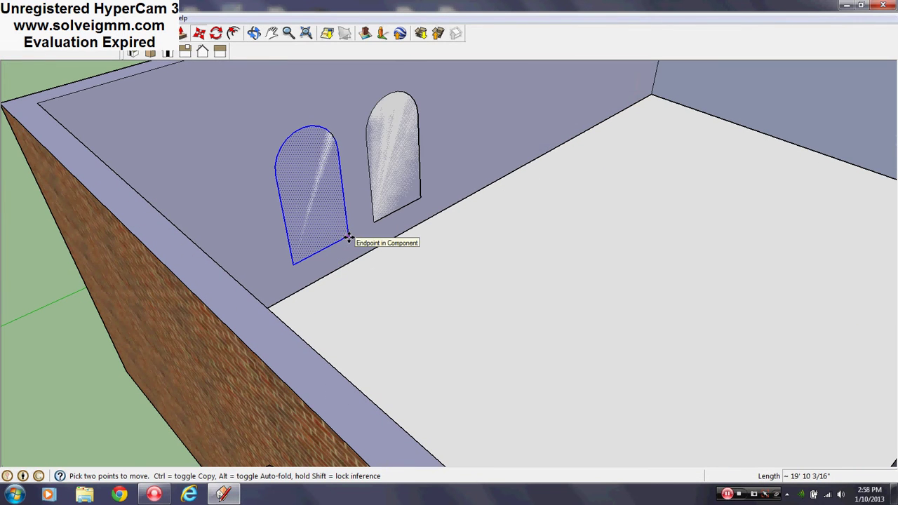
Copy the arched face across to the second arched outline on the same inner wall and clear the selection.
click(349, 239)
click(419, 201)
scroll(158, 309, down, 5)
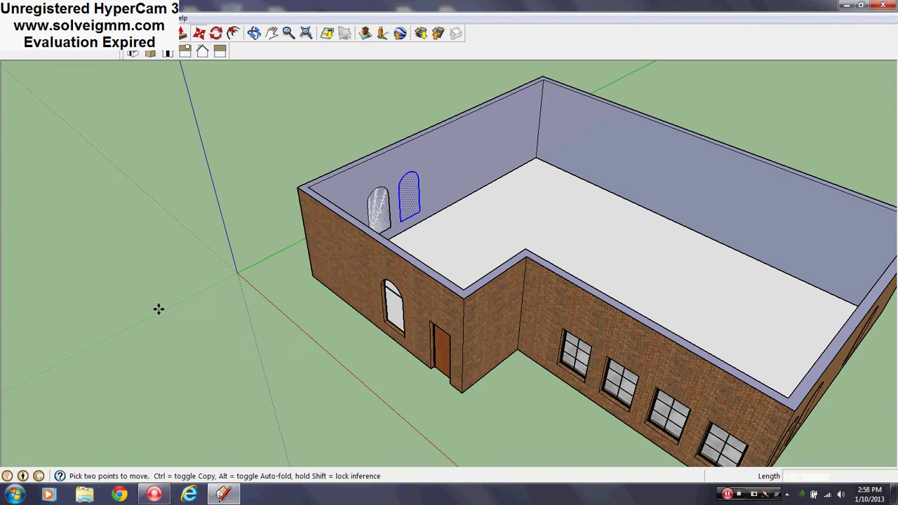
right_click(215, 292)
click(226, 296)
key(Escape)
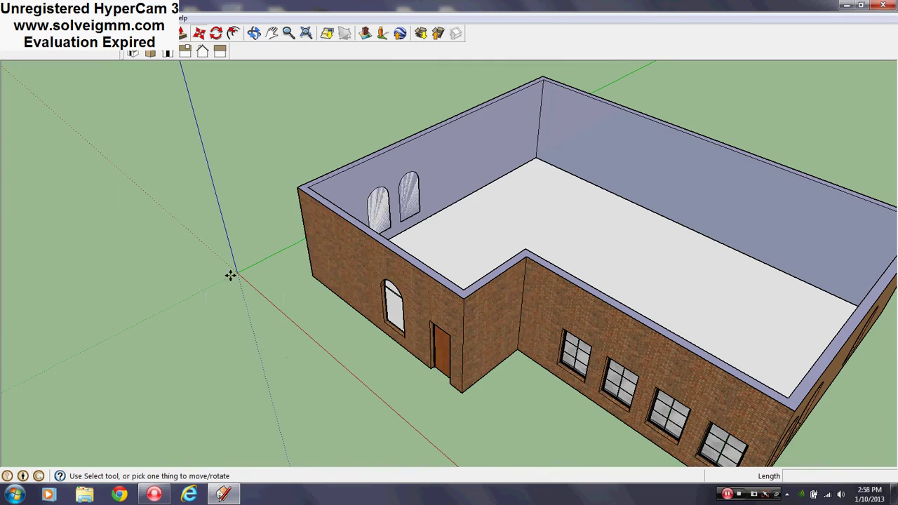
middle_drag(265, 279, 611, 280)
scroll(597, 173, up, 3)
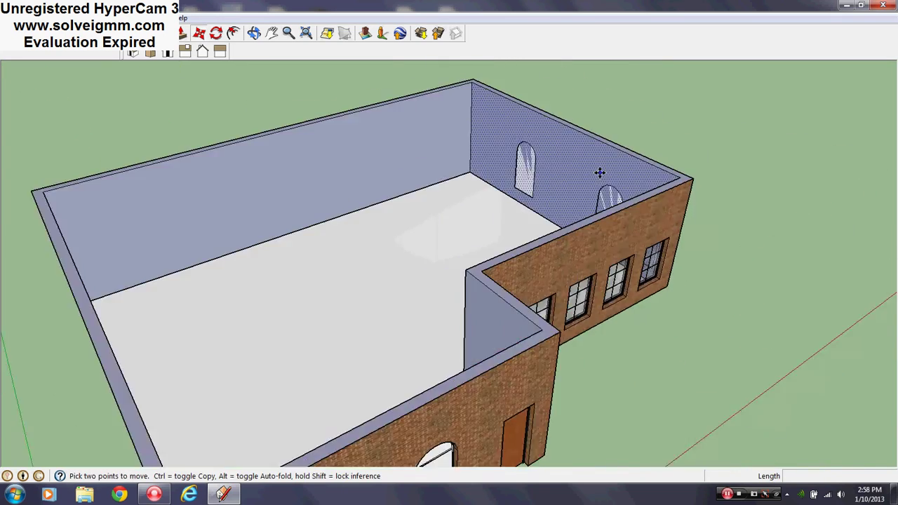
Edit the arched cut-out component on the exterior brick wall, push its face 1' 2 5/8" through into the room, and close the component.
scroll(486, 141, up, 3)
middle_drag(487, 141, 557, 186)
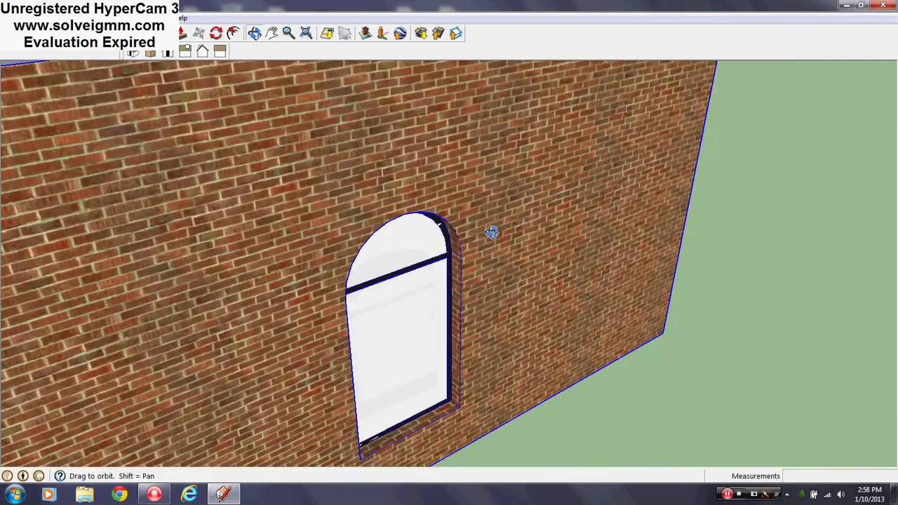
middle_drag(491, 233, 493, 228)
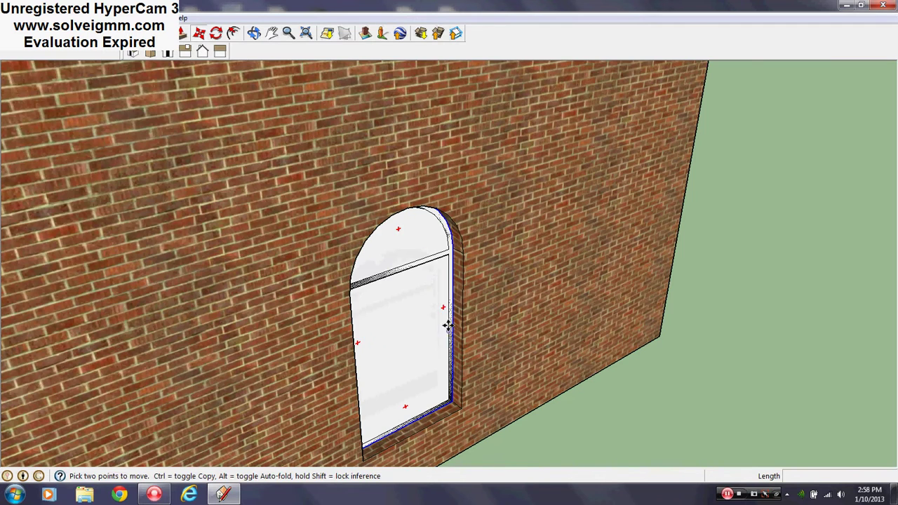
mouse_move(437, 265)
middle_down()
mouse_move(551, 341)
mouse_move(438, 258)
middle_up()
right_click(440, 254)
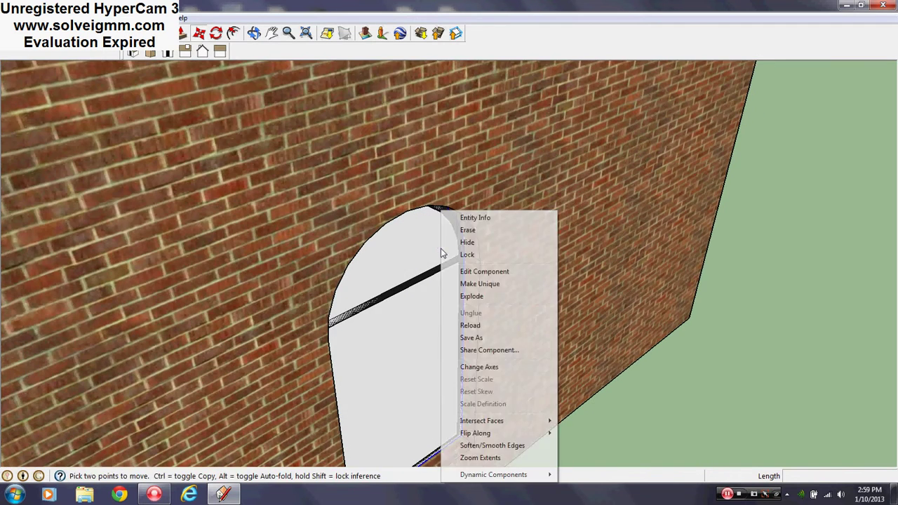
click(480, 278)
middle_drag(480, 280, 653, 283)
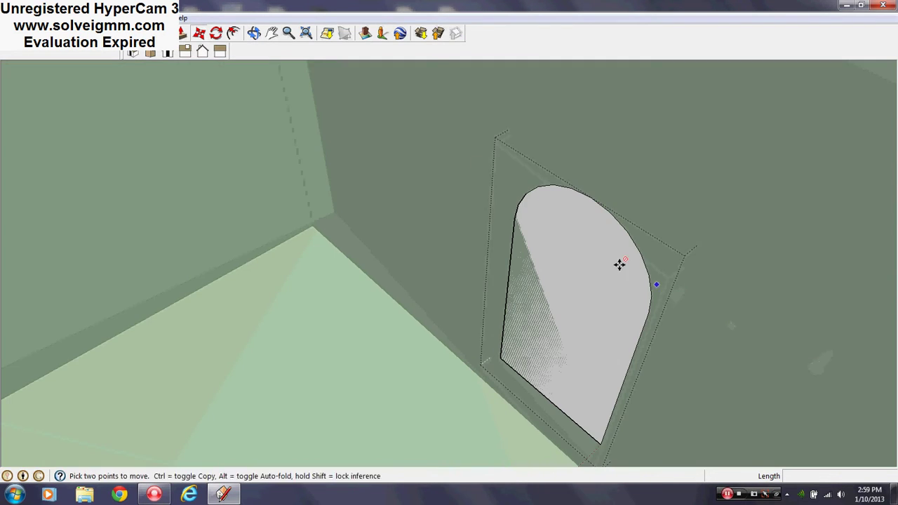
click(181, 36)
drag(589, 290, 550, 308)
scroll(273, 319, down, 3)
middle_drag(273, 319, 561, 157)
right_click(565, 131)
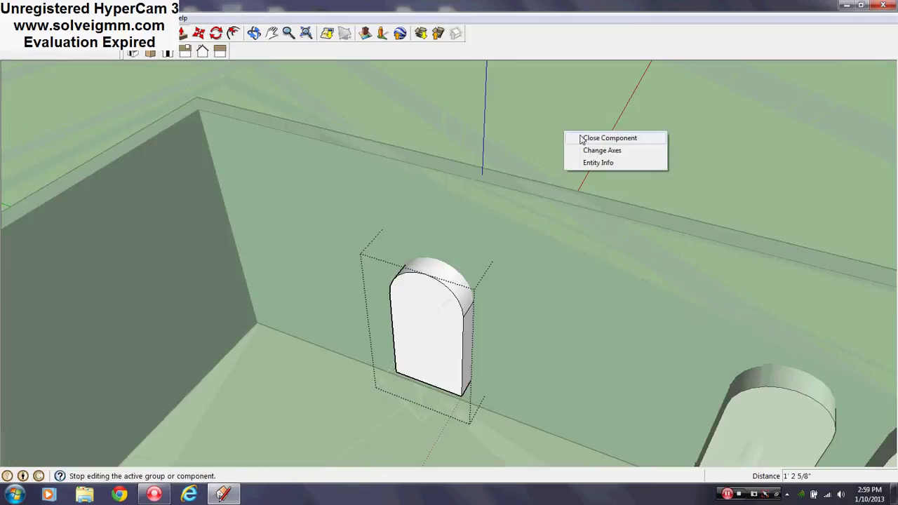
click(579, 137)
Intersect the inner wall face with the model where the arched cut-outs pass through it.
right_click(540, 266)
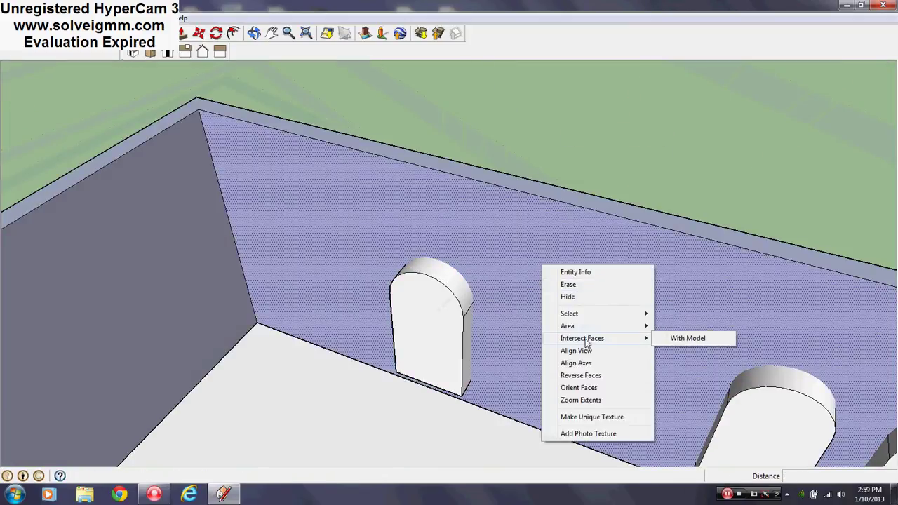
click(566, 167)
right_click(528, 278)
mouse_move(580, 360)
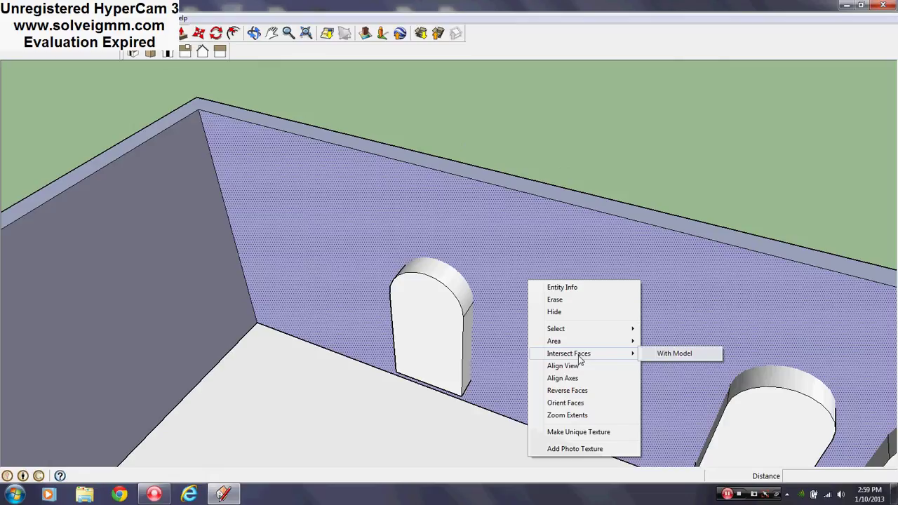
click(667, 355)
Edit the arched cut-out component again, push its face back 1' 2 5/8", and close the component.
right_click(430, 323)
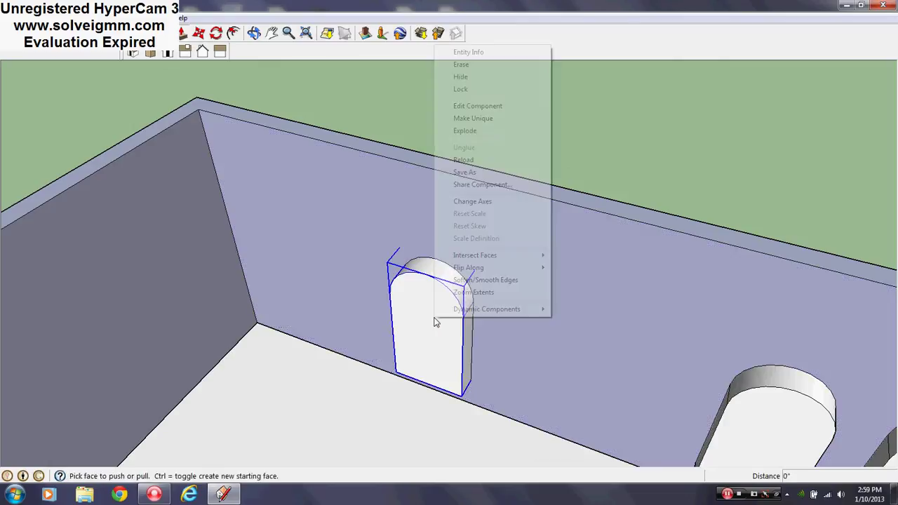
click(469, 106)
drag(433, 335, 586, 374)
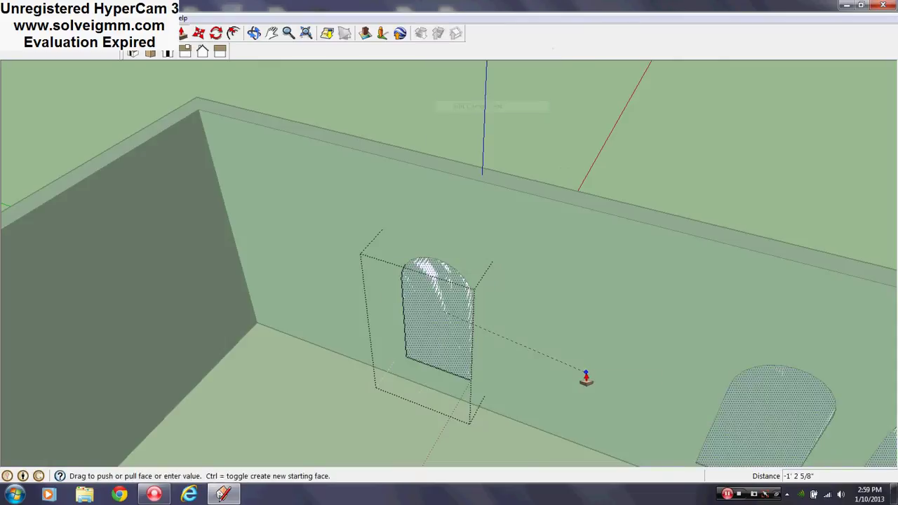
right_click(457, 147)
click(477, 169)
middle_drag(368, 281, 386, 286)
scroll(386, 286, down, 3)
right_click(489, 169)
click(502, 175)
Erase the three arched faces on the intersected inner wall to open up its windows.
right_click(421, 311)
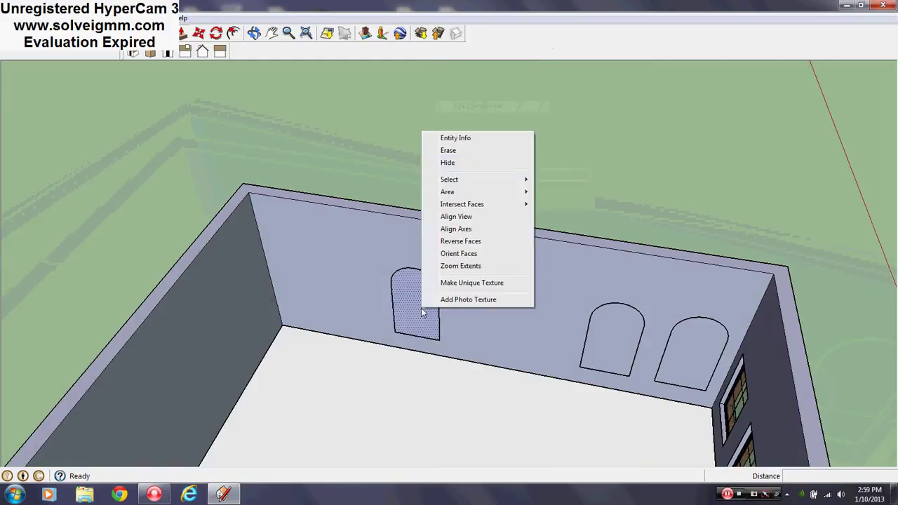
click(452, 156)
right_click(622, 327)
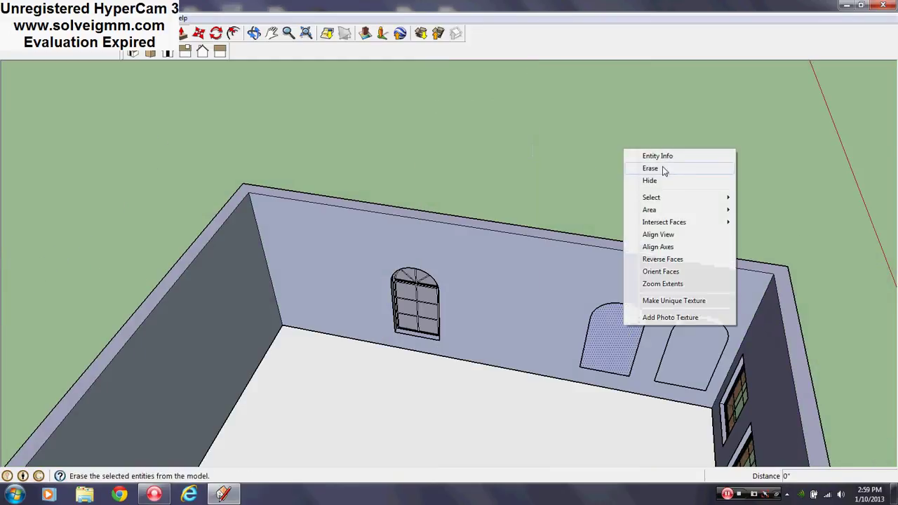
click(637, 168)
right_click(698, 348)
click(722, 180)
Erase the remaining three arched faces on the two adjoining inner walls at the opposite corner.
scroll(609, 337, up, 5)
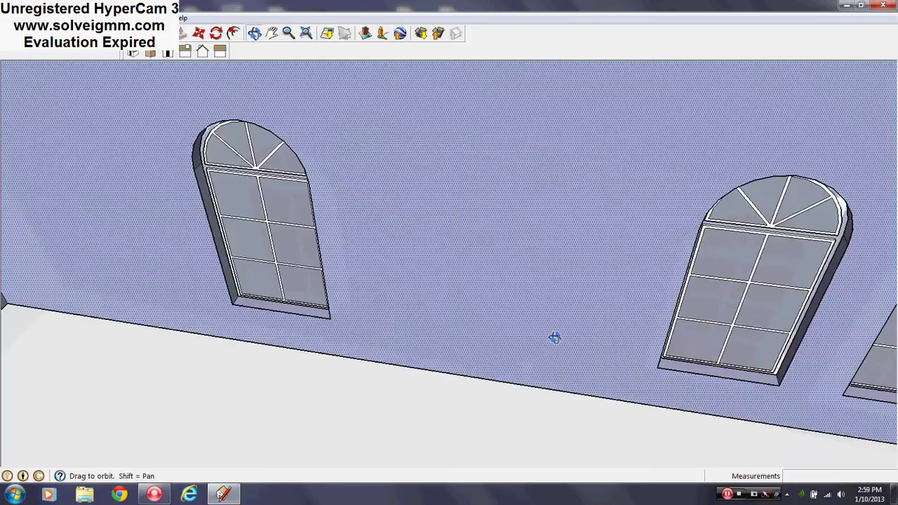
middle_drag(609, 336, 756, 293)
scroll(389, 262, down, 8)
scroll(619, 325, up, 5)
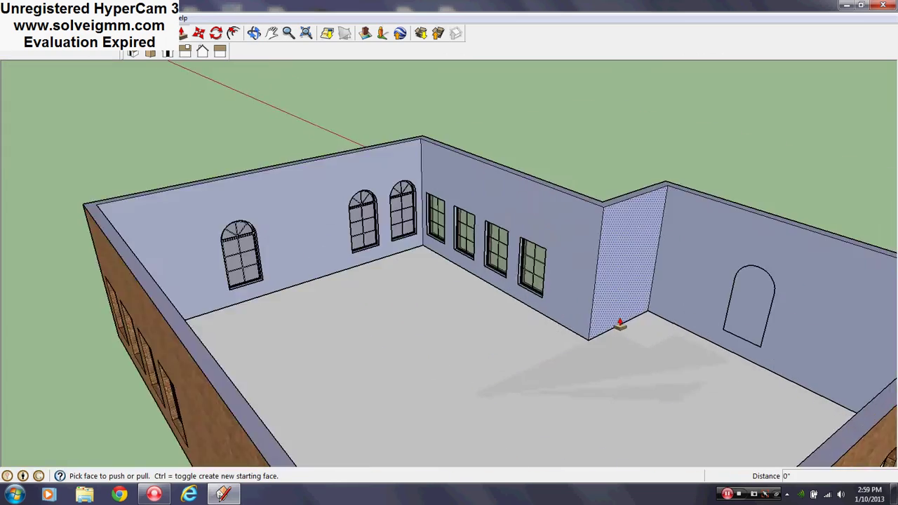
middle_drag(382, 282, 654, 359)
scroll(589, 285, down, 5)
right_click(547, 275)
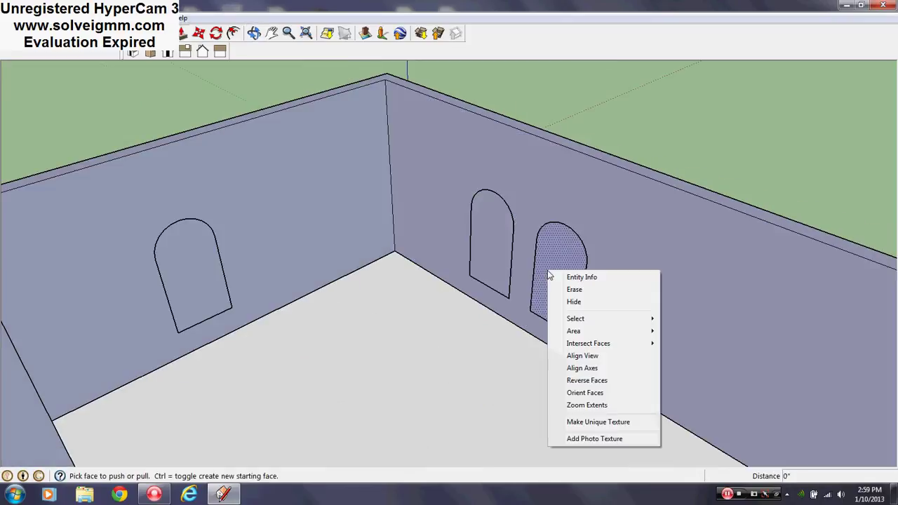
click(576, 291)
right_click(495, 241)
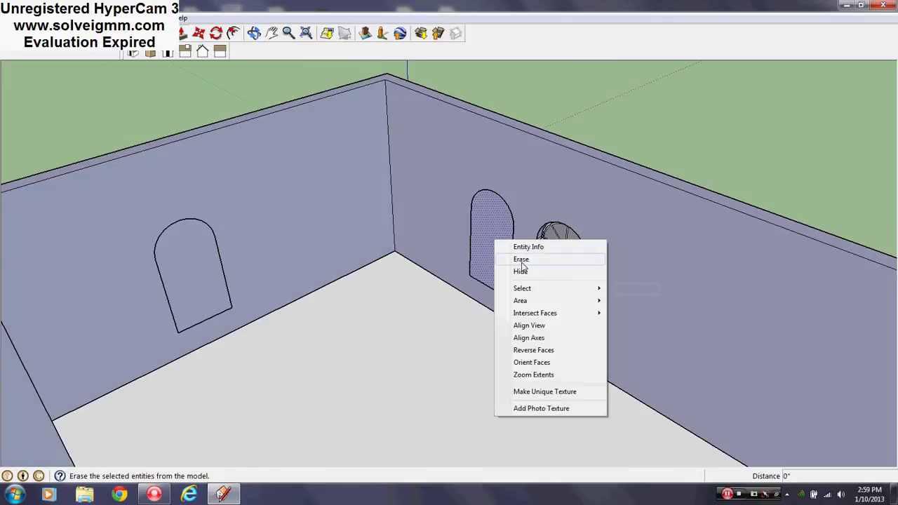
click(521, 261)
right_click(198, 268)
click(237, 288)
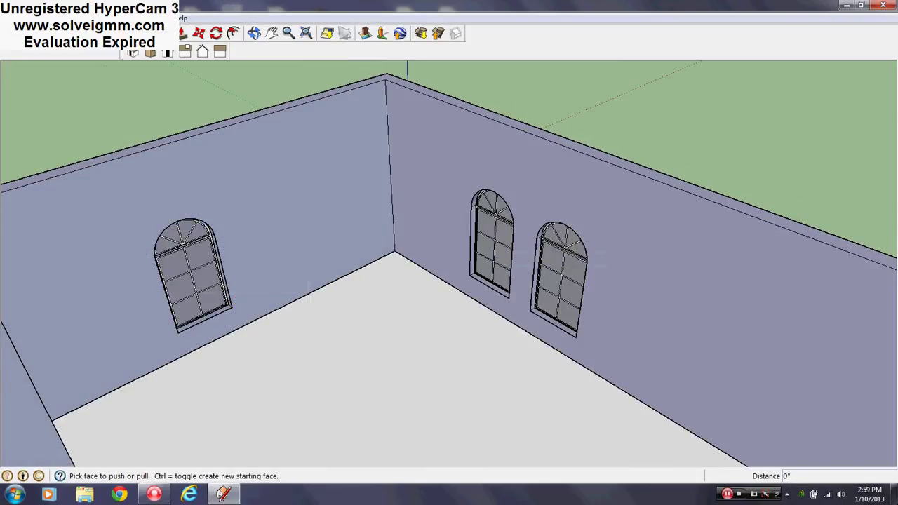
Edit the arched window component and try to push its recessed frame face level with the sashes.
key(l)
scroll(600, 298, up, 3)
scroll(527, 306, up, 3)
middle_drag(528, 306, 586, 319)
scroll(497, 364, down, 3)
scroll(561, 288, up, 2)
middle_drag(561, 287, 501, 295)
right_click(500, 298)
click(527, 87)
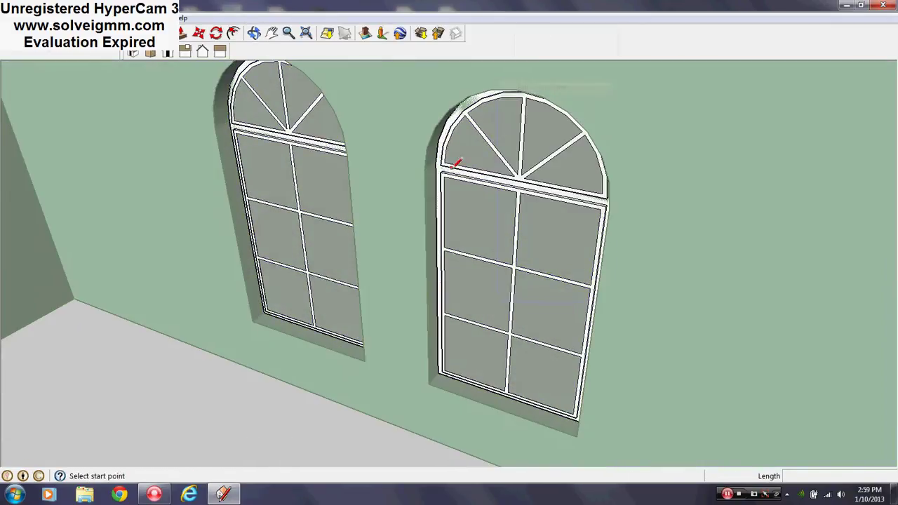
scroll(457, 161, up, 3)
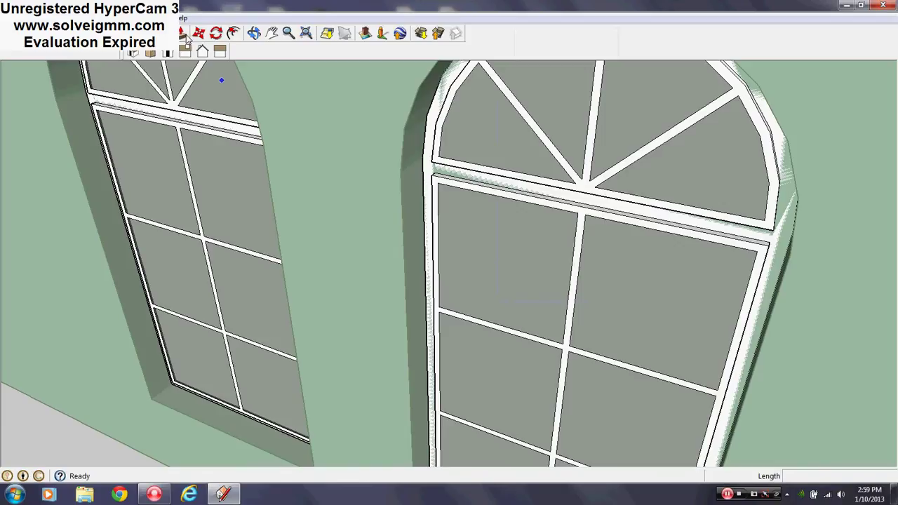
click(181, 35)
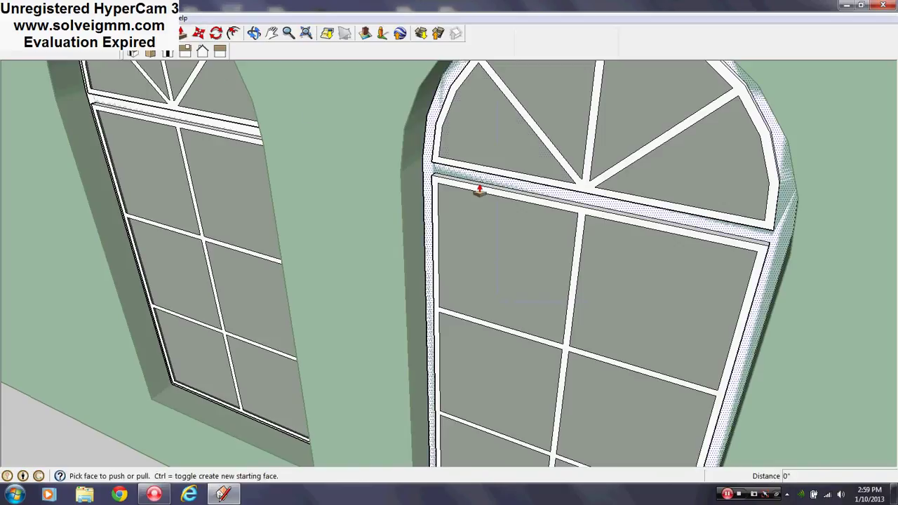
click(438, 181)
click(482, 212)
scroll(480, 212, down, 6)
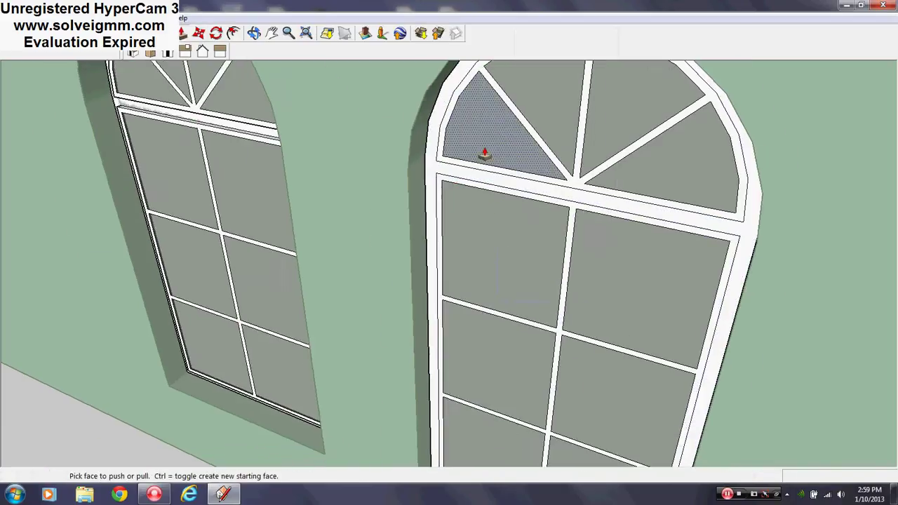
scroll(505, 255, up, 3)
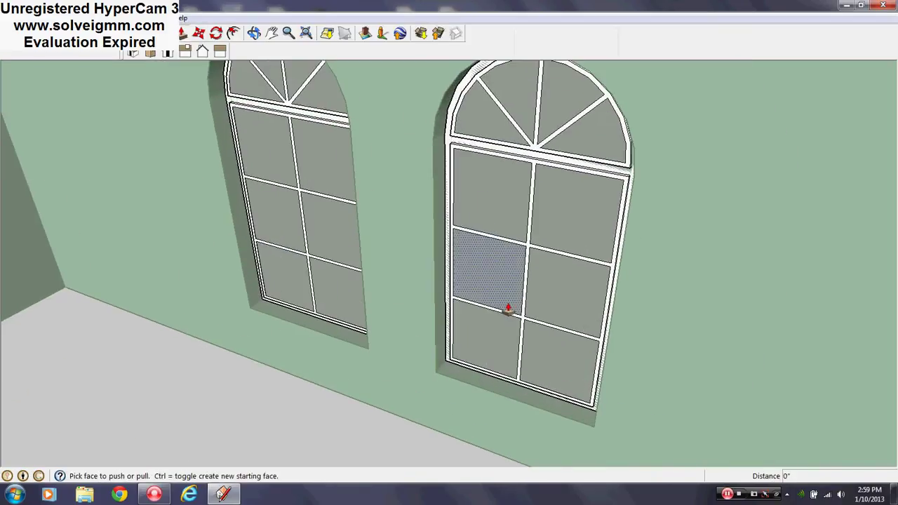
Try erasing the upper-left glass pane face in the arched window's lower sash.
middle_drag(510, 309, 489, 341)
scroll(525, 186, up, 4)
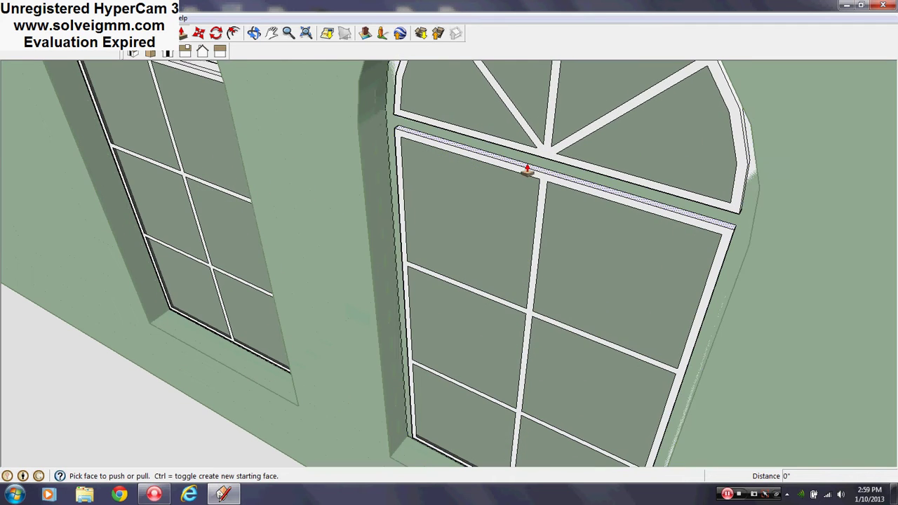
right_click(511, 189)
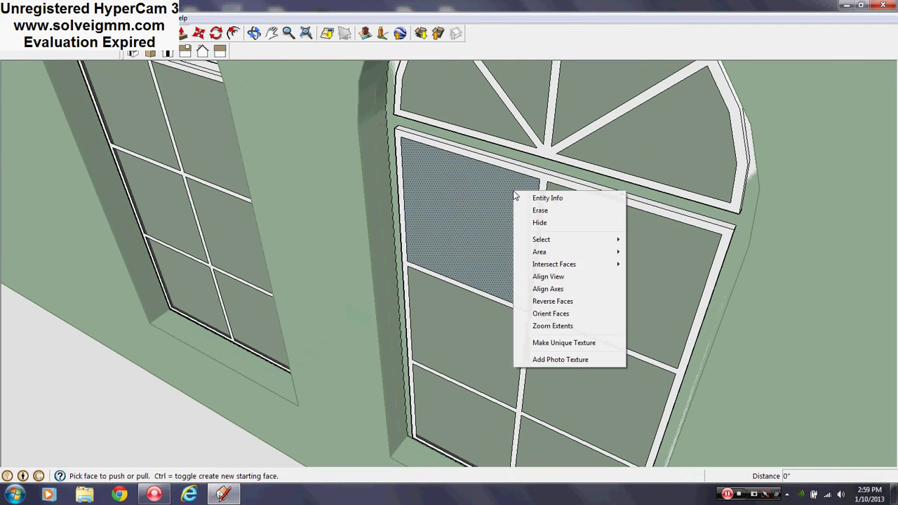
click(525, 211)
Edit the arched cut-out component from outside and push its back face in by 1".
mouse_move(533, 208)
middle_down()
mouse_move(550, 248)
mouse_move(227, 231)
middle_up()
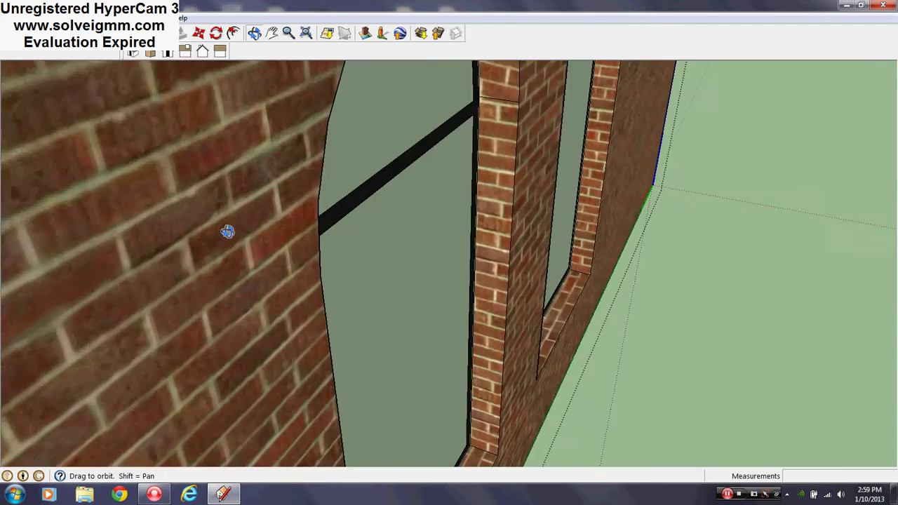
scroll(369, 250, down, 3)
scroll(380, 251, down, 2)
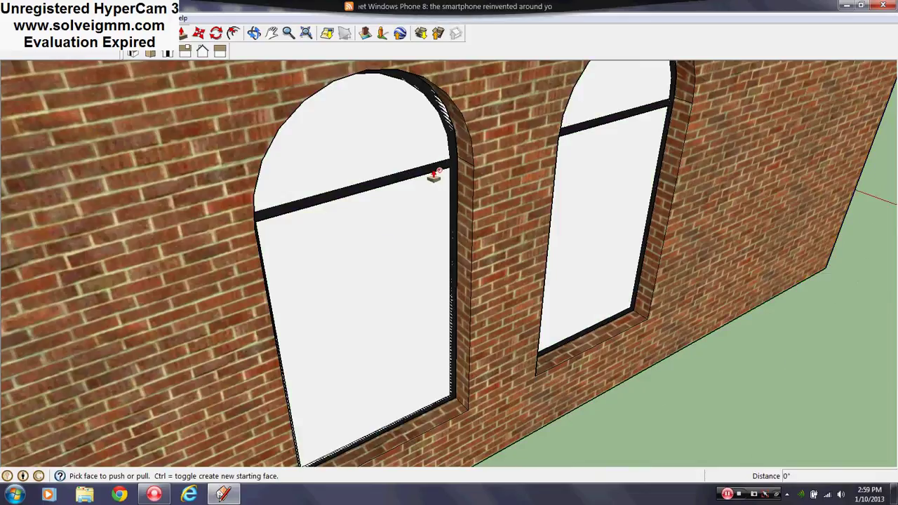
right_click(439, 164)
click(484, 224)
middle_drag(435, 214, 461, 187)
click(452, 204)
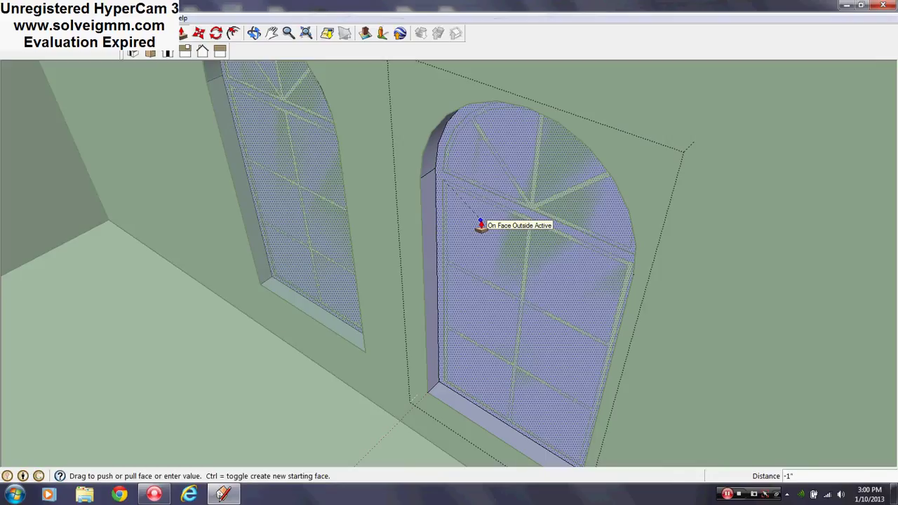
click(480, 226)
middle_drag(484, 257, 571, 187)
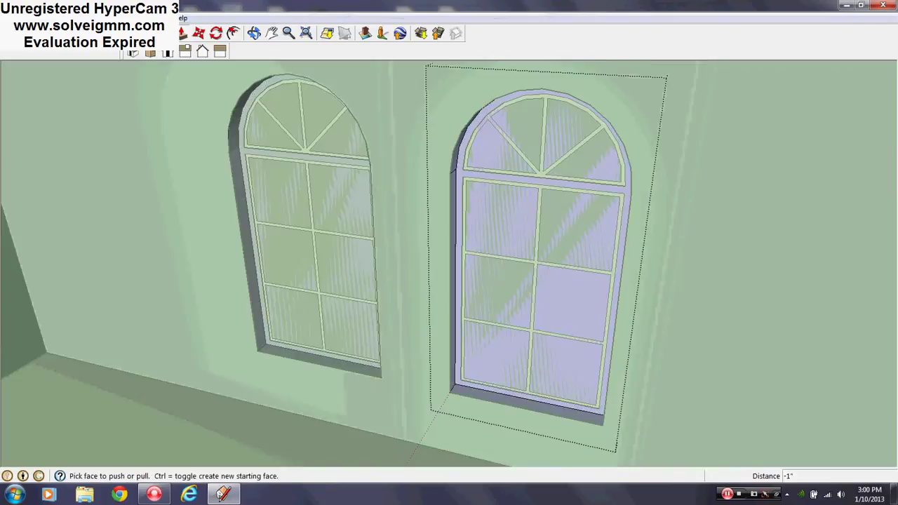
Trace the window's rectangular lower sash on the cut-out component's back face with a 5' 8" by 3' 8" rectangle.
key(r)
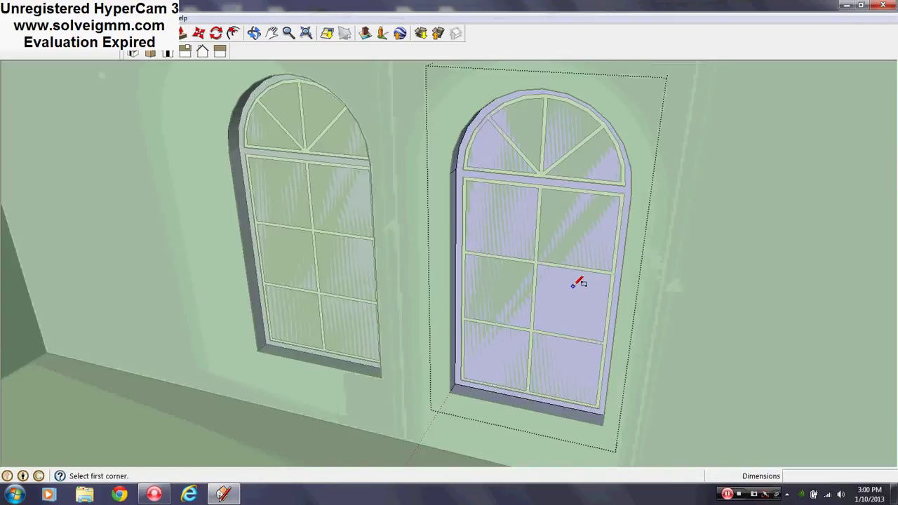
scroll(560, 364, up, 2)
middle_drag(560, 364, 396, 300)
scroll(396, 300, down, 4)
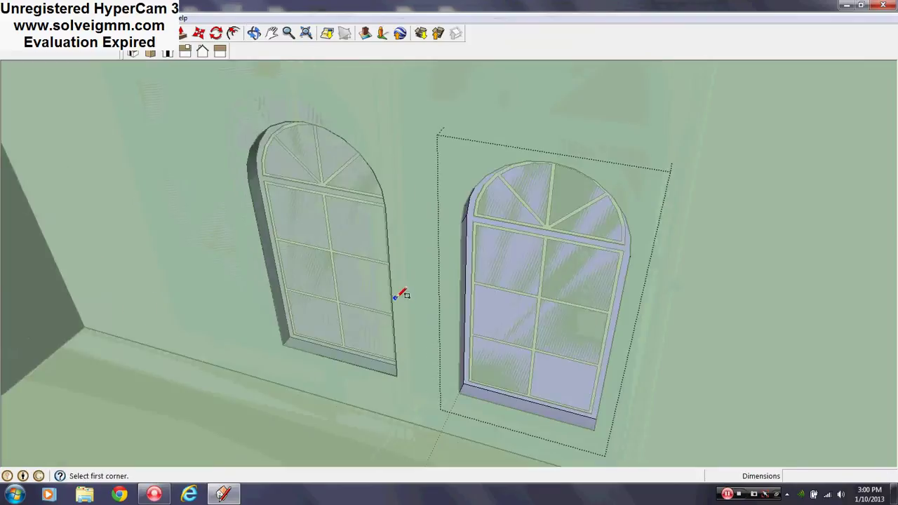
scroll(496, 325, up, 4)
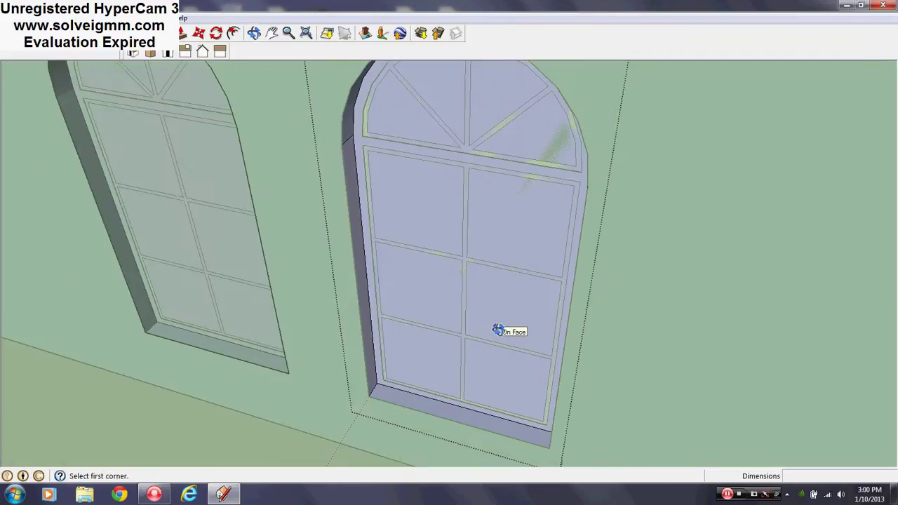
middle_drag(497, 328, 517, 309)
scroll(516, 308, down, 2)
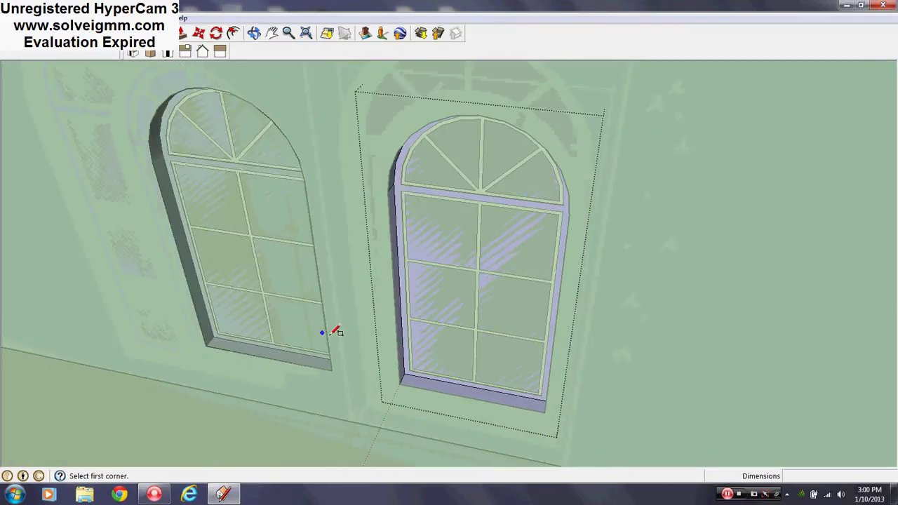
scroll(414, 202, up, 3)
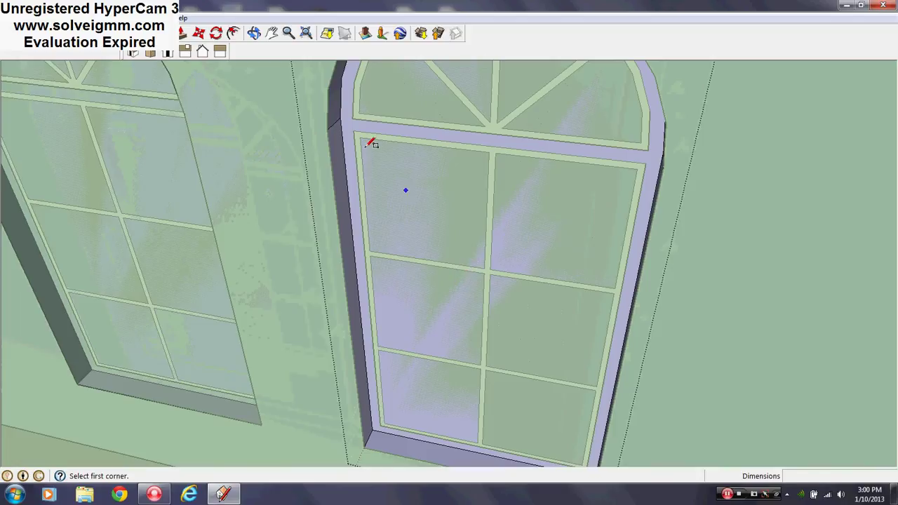
click(355, 130)
scroll(361, 134, down, 2)
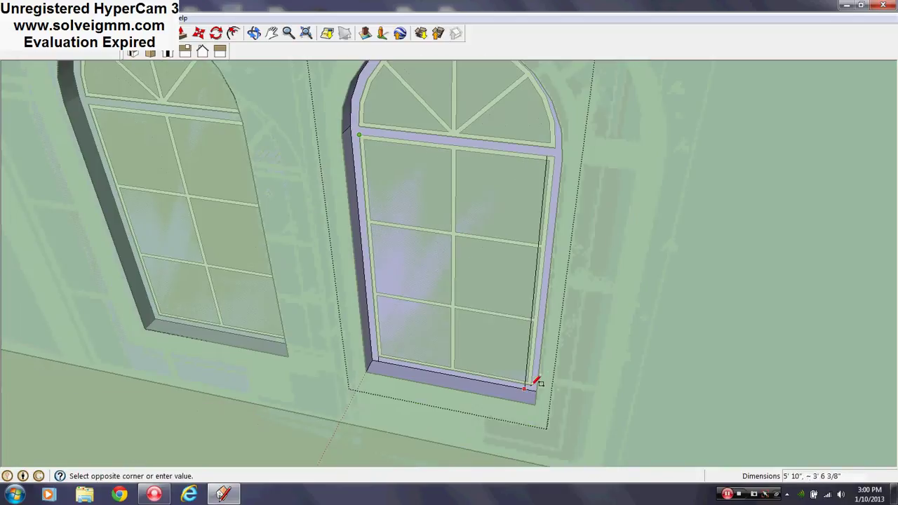
click(532, 385)
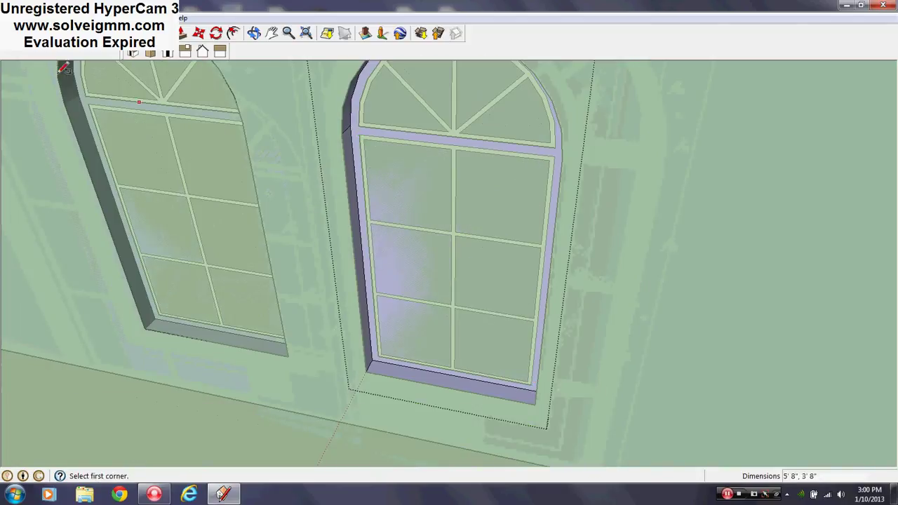
Trace the arched upper sash on the cut-out's back face with an arc about 3' 7 15/16" wide and 1' 10" high.
scroll(400, 228, up, 5)
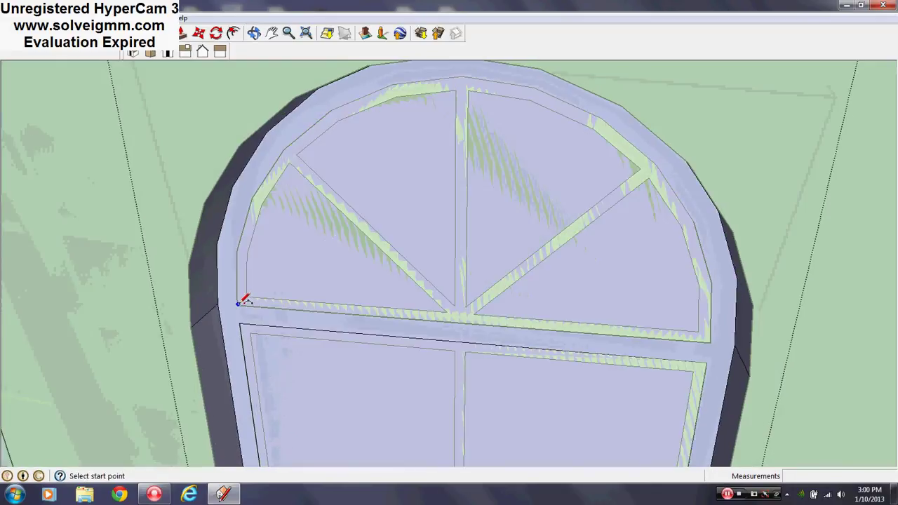
scroll(242, 304, up, 4)
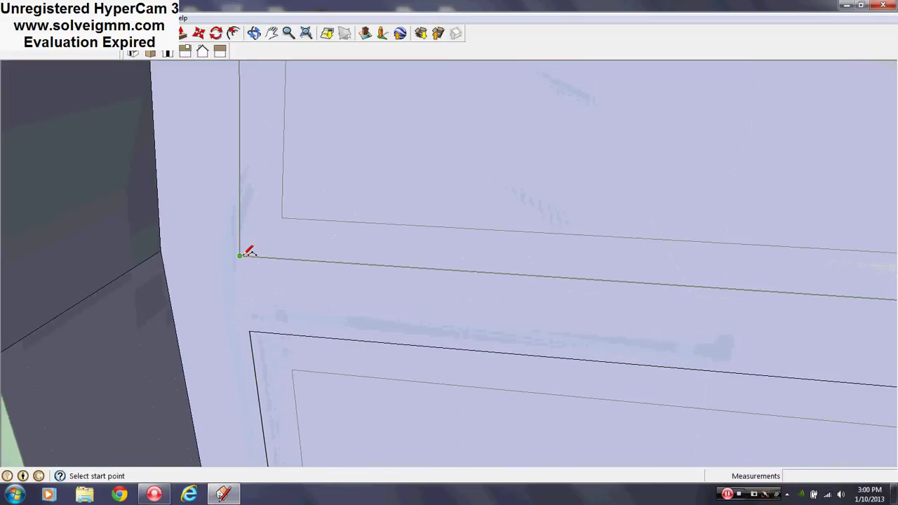
click(240, 255)
scroll(231, 259, down, 6)
scroll(653, 298, up, 4)
click(680, 299)
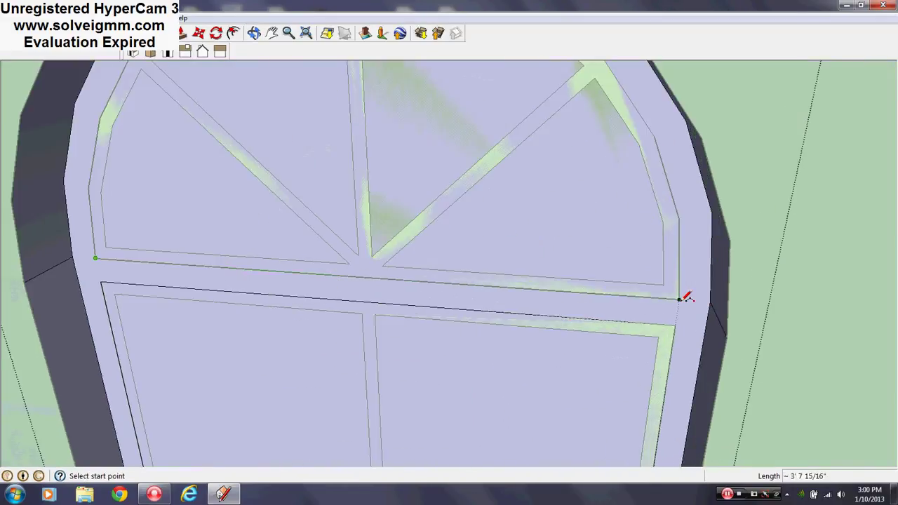
scroll(686, 298, down, 5)
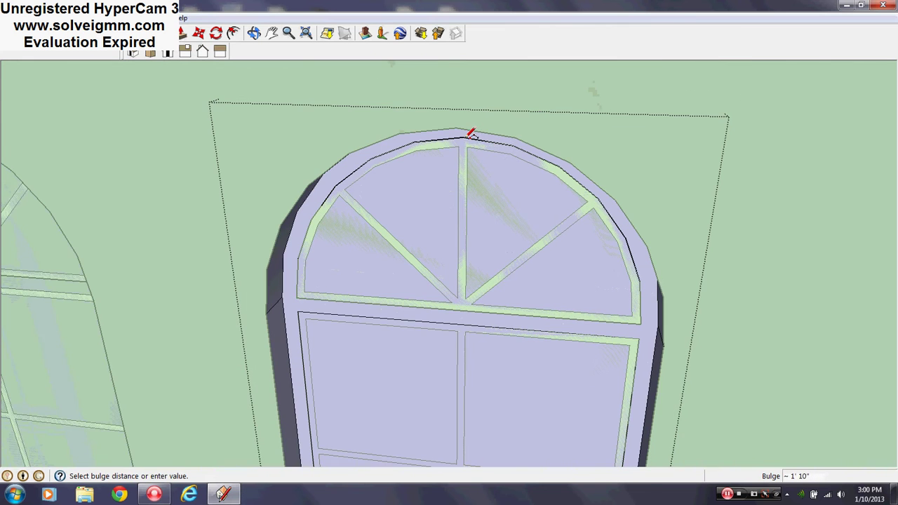
scroll(531, 200, up, 3)
middle_drag(531, 201, 484, 216)
scroll(480, 223, down, 4)
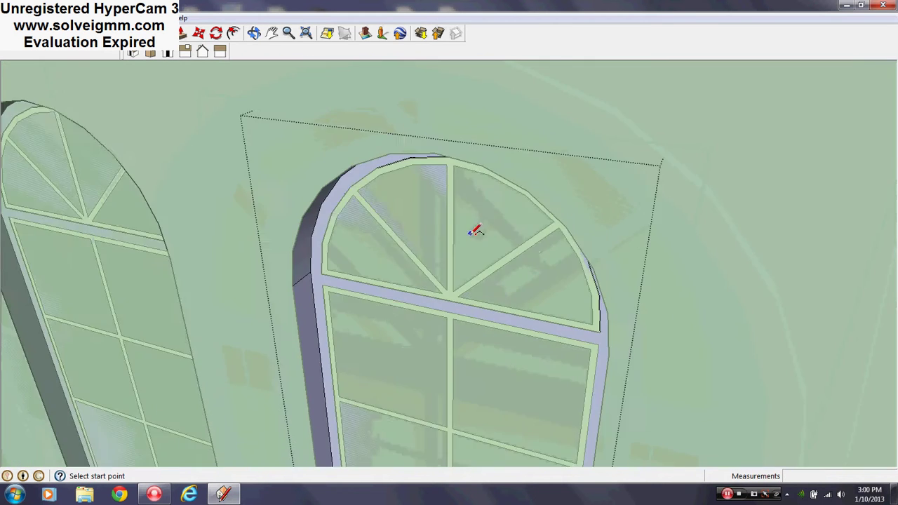
Close the traced arch with a straight line along the bottom edge of the arched upper sash.
scroll(336, 266, up, 4)
key(l)
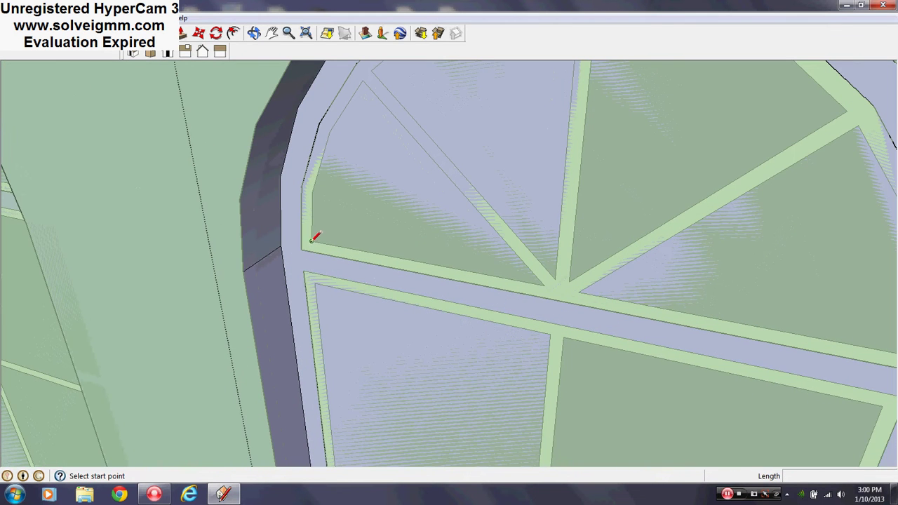
scroll(309, 242, down, 2)
click(728, 333)
scroll(469, 164, down, 4)
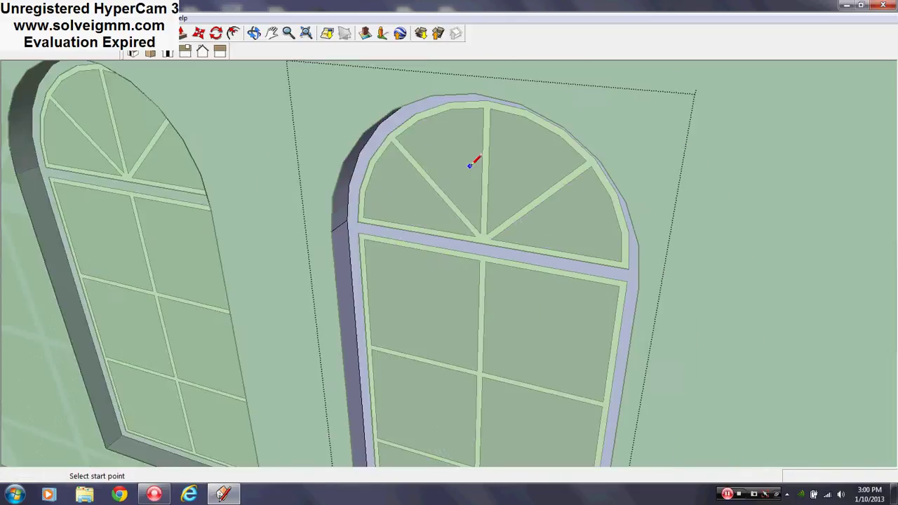
Erase the cut-out's arched upper face and rectangular lower face that cover the window sashes.
right_click(474, 171)
click(505, 194)
right_click(421, 263)
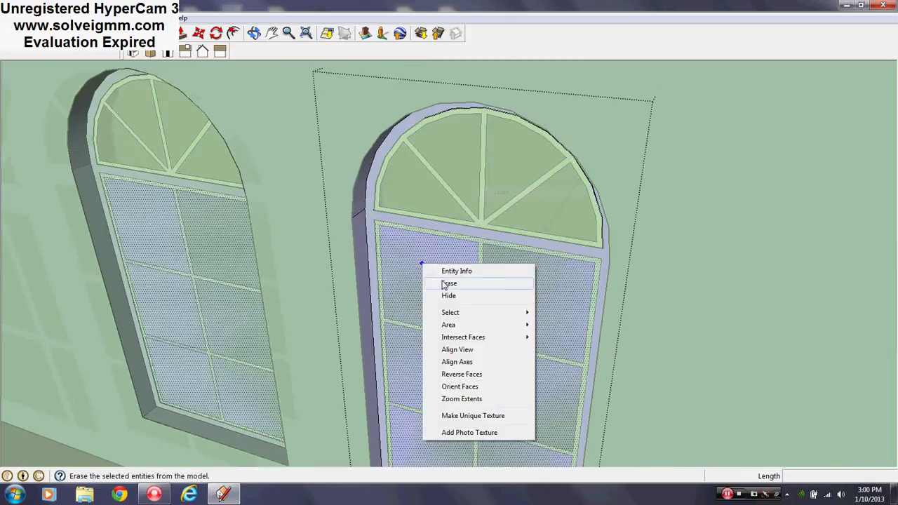
click(432, 283)
Move the cut-out's remaining frame face a short distance away from the window sashes.
scroll(401, 240, up, 5)
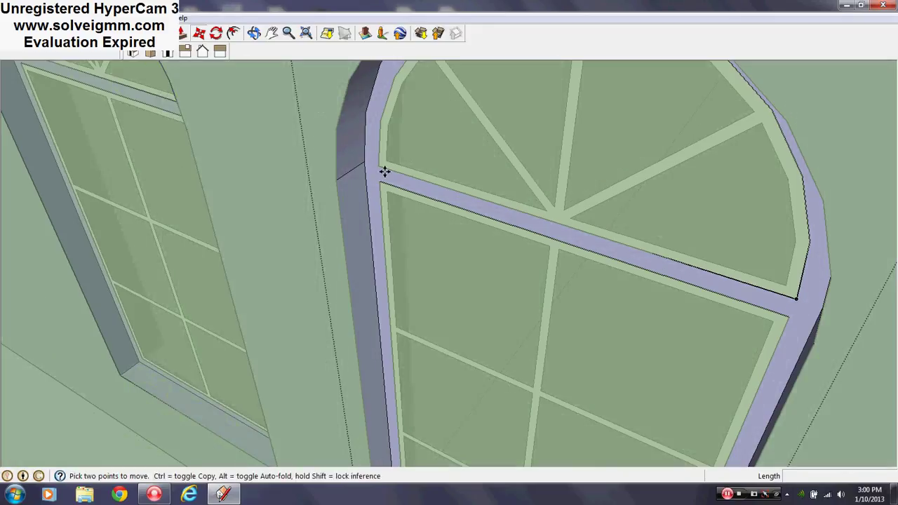
scroll(374, 181, up, 2)
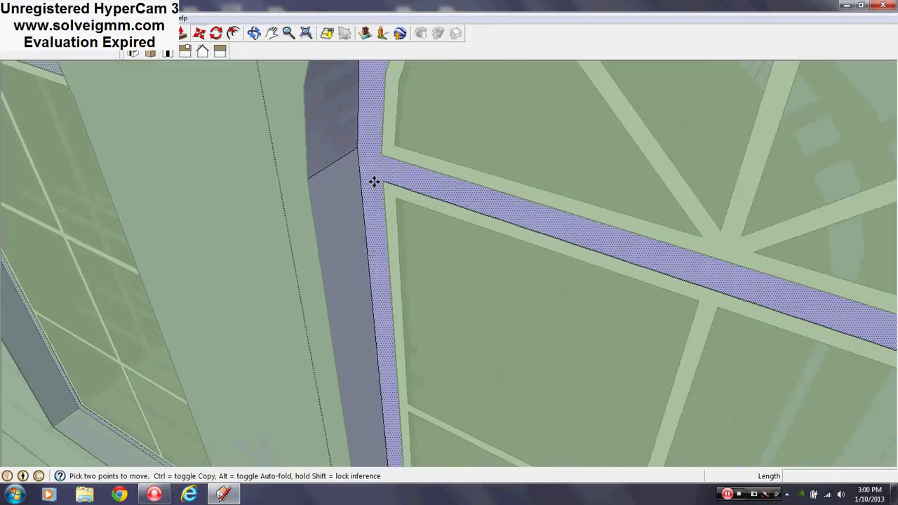
drag(374, 181, 359, 203)
scroll(359, 203, down, 6)
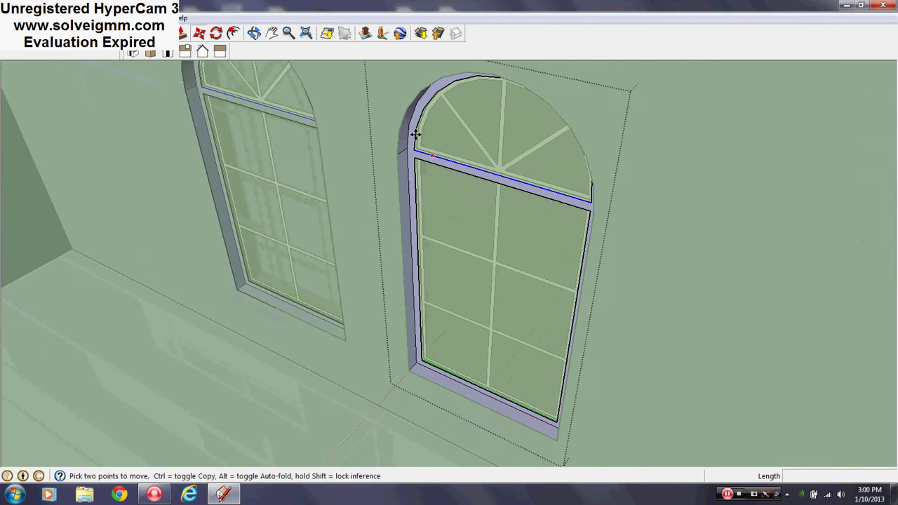
Redraw edges of the frame's upper and lower openings to fill both with faces again.
scroll(413, 141, up, 5)
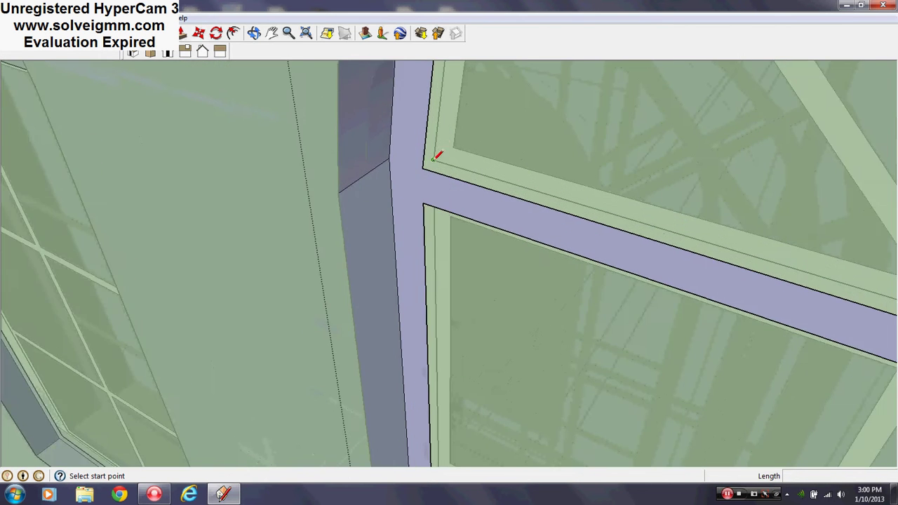
mouse_move(437, 157)
middle_down()
mouse_move(143, 172)
mouse_move(570, 193)
mouse_move(306, 190)
middle_up()
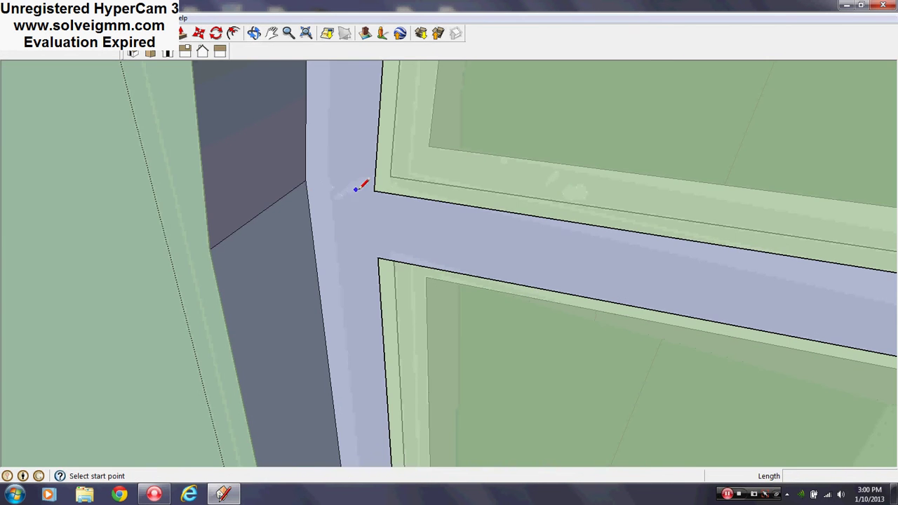
scroll(309, 203, down, 6)
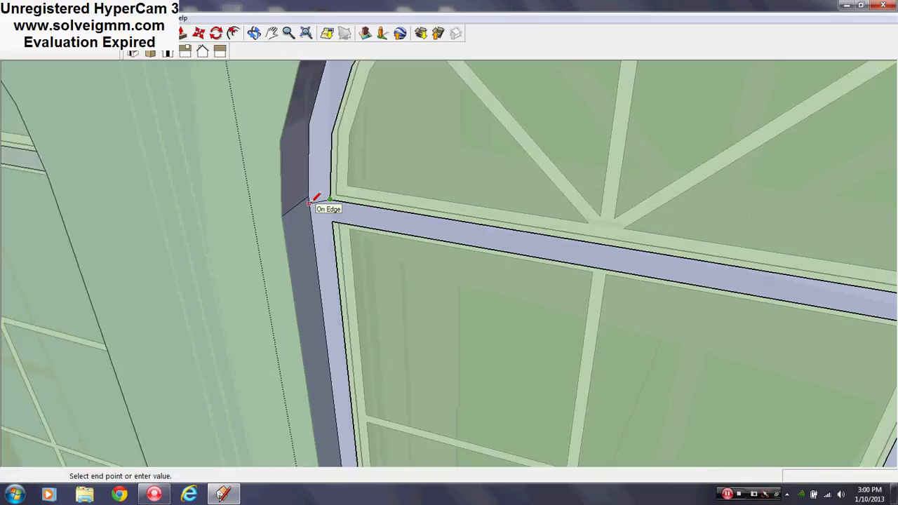
click(717, 264)
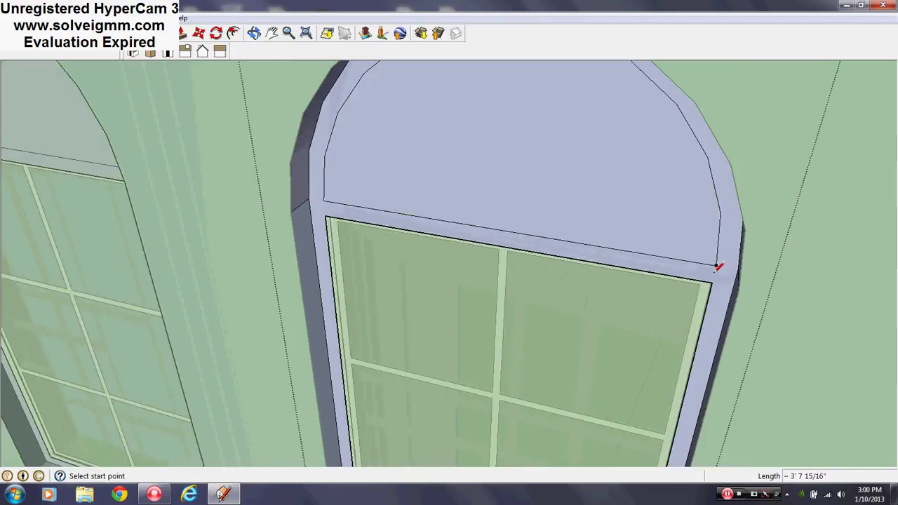
click(322, 207)
scroll(313, 99, down, 5)
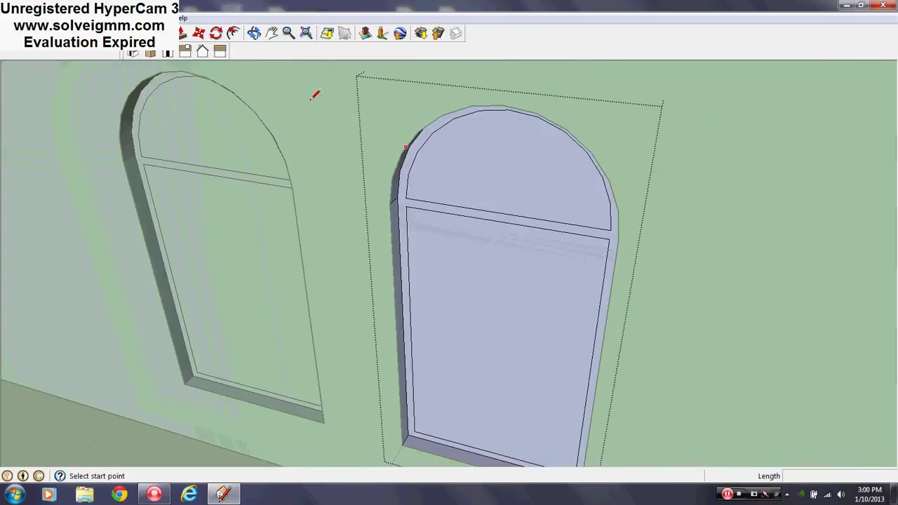
Paint the cut-out's lower face, surrounding frame and arched upper face with Color_008.
key(b)
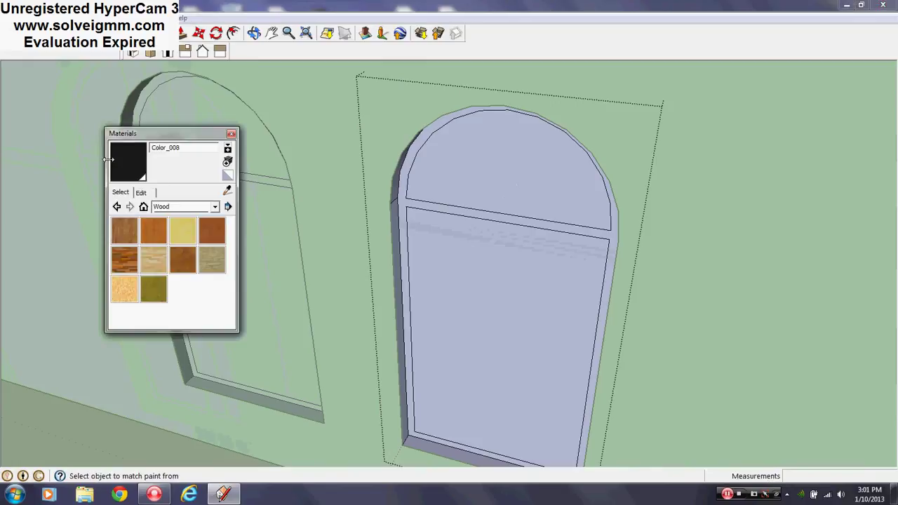
click(434, 273)
scroll(451, 203, up, 3)
click(451, 213)
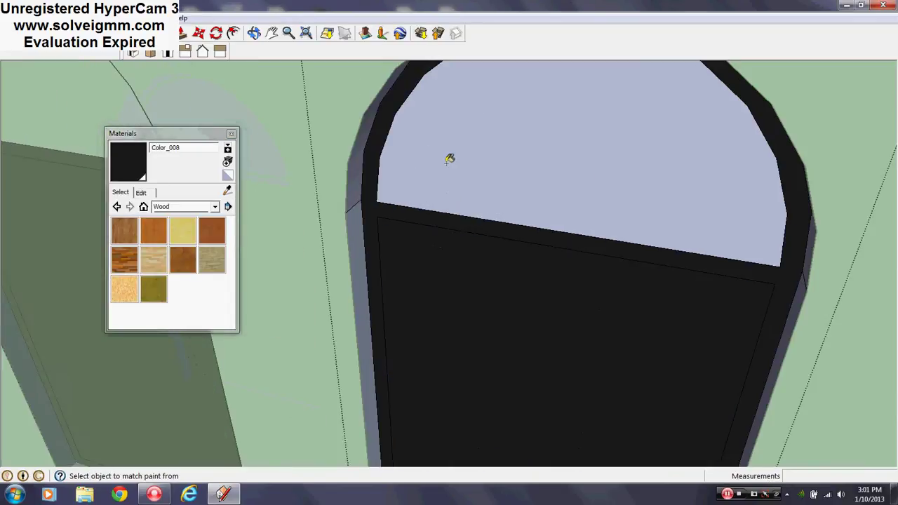
click(451, 157)
Push the cut-out's arched and rectangular panels back to the sash plane and erase both faces.
scroll(246, 87, down, 3)
key(p)
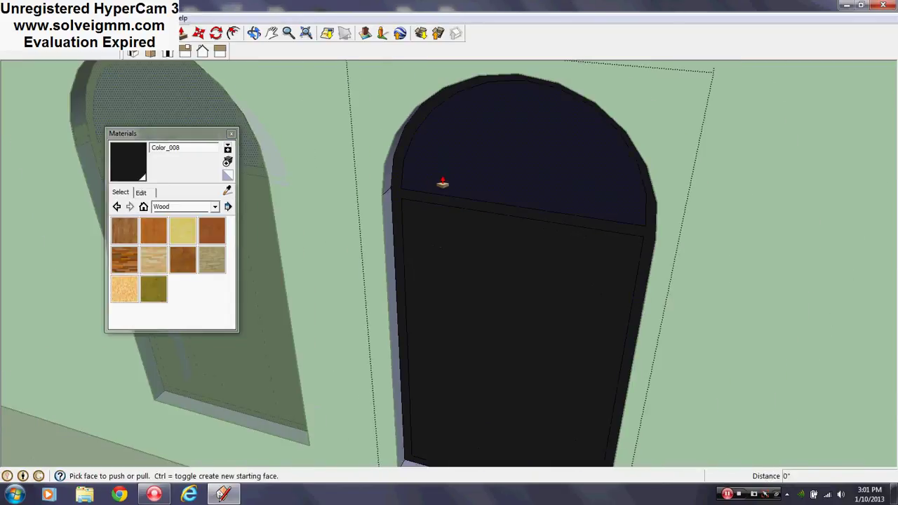
click(442, 182)
click(522, 177)
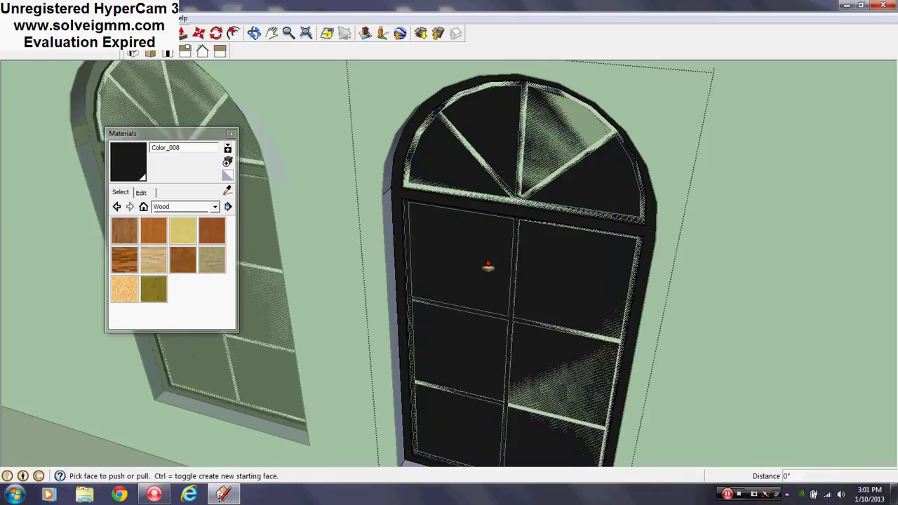
right_click(488, 240)
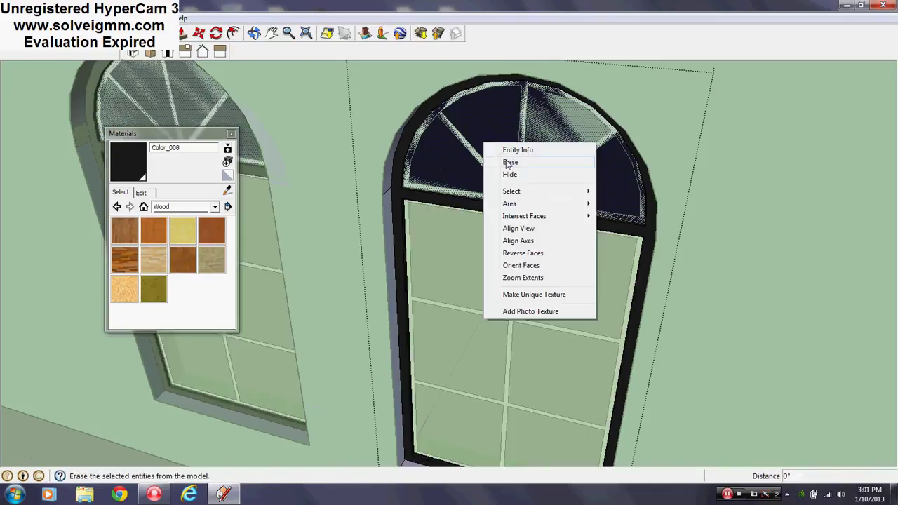
click(511, 259)
Finish editing the arched cut-out component and close the Materials window.
scroll(509, 176, down, 5)
right_click(623, 73)
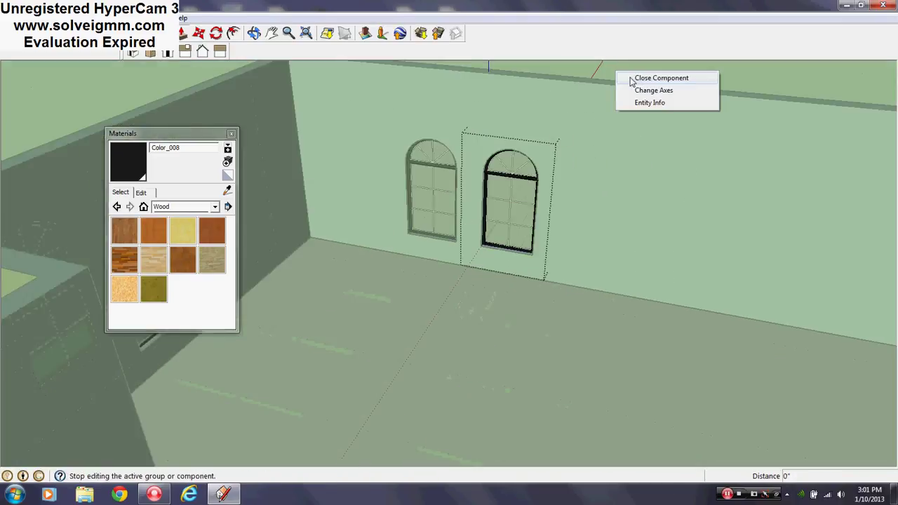
click(633, 78)
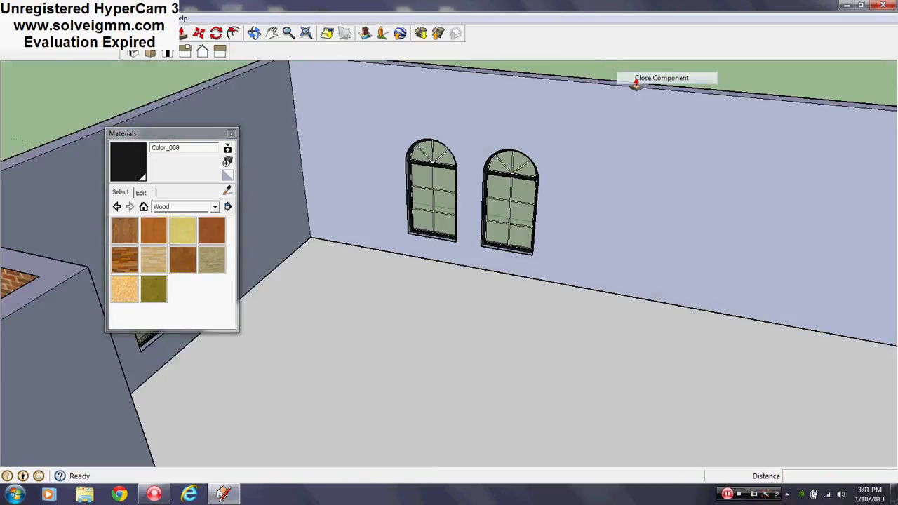
click(232, 133)
Examine the window openings from inside the building, and the brick wall with the arched window and door from outside.
click(33, 33)
middle_drag(274, 281, 531, 275)
scroll(531, 274, down, 4)
middle_drag(210, 264, 82, 299)
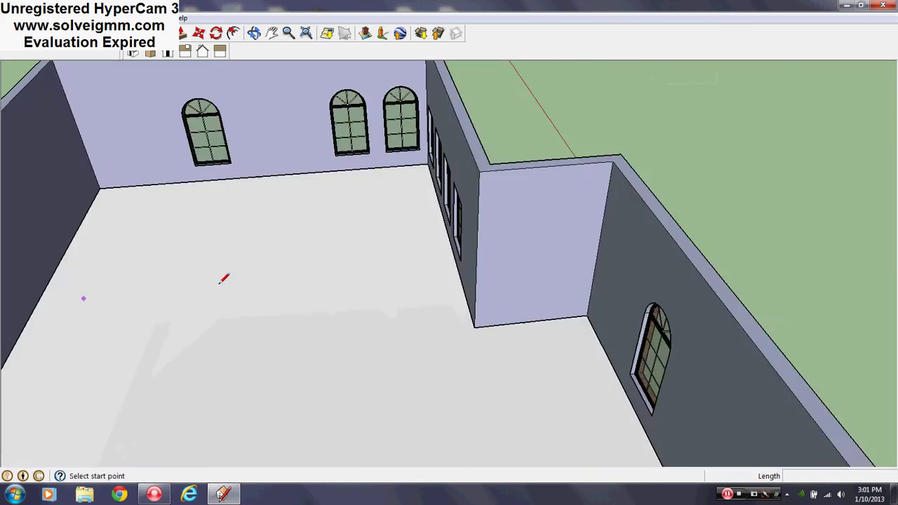
middle_drag(456, 280, 140, 292)
scroll(390, 293, down, 3)
scroll(301, 271, up, 4)
scroll(357, 284, up, 2)
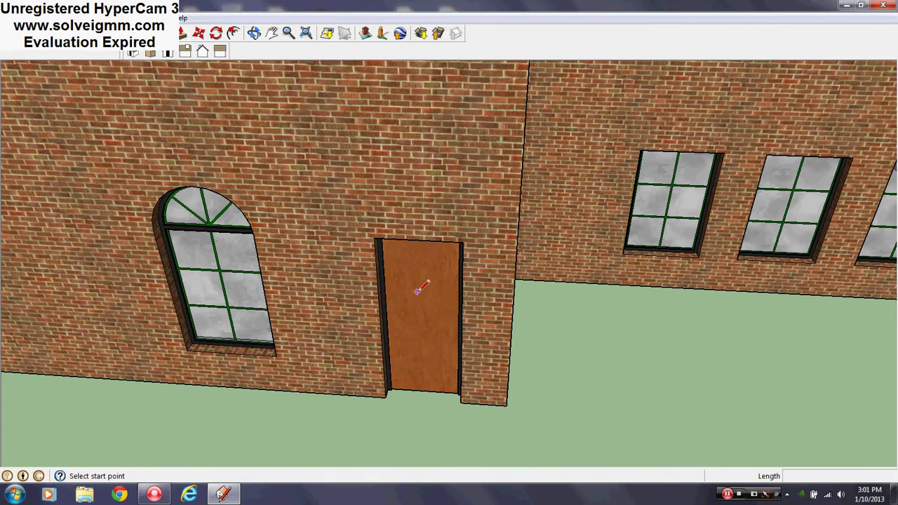
middle_drag(416, 291, 652, 359)
scroll(499, 359, down, 3)
middle_drag(449, 350, 119, 312)
scroll(442, 311, up, 2)
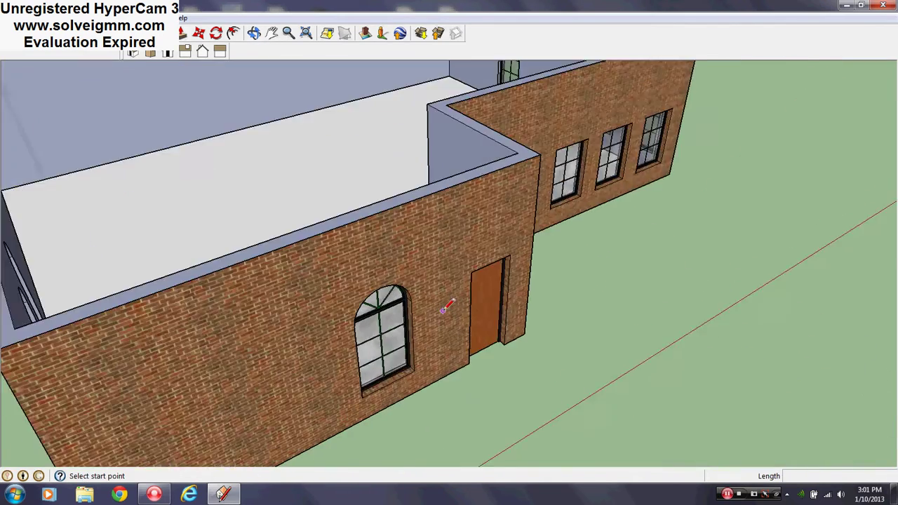
middle_drag(444, 308, 419, 228)
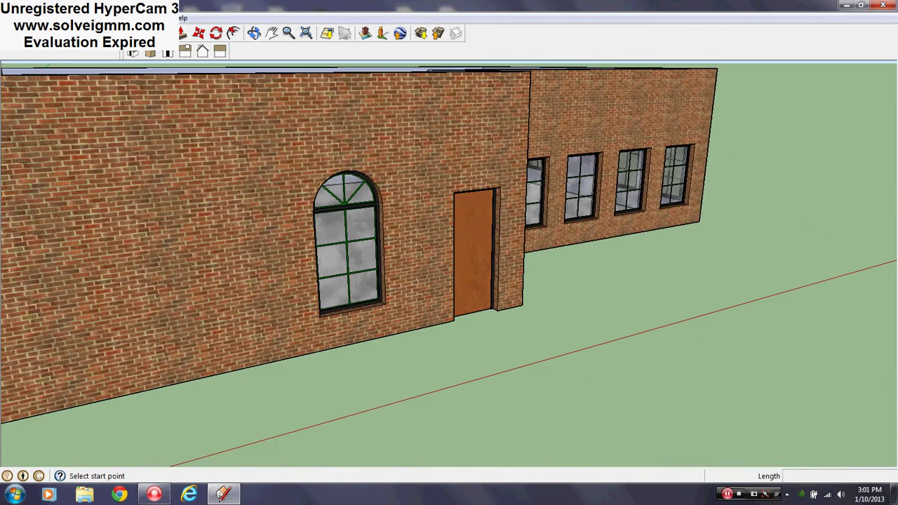
Draw a 3' 4" by 8' 2" rectangle over the doorway in the outer brick wall.
click(50, 33)
click(455, 191)
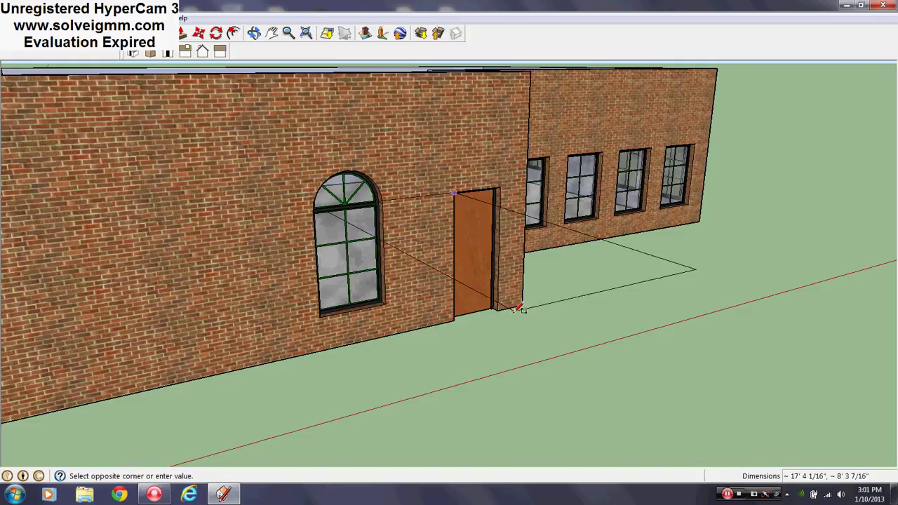
click(502, 306)
right_click(487, 256)
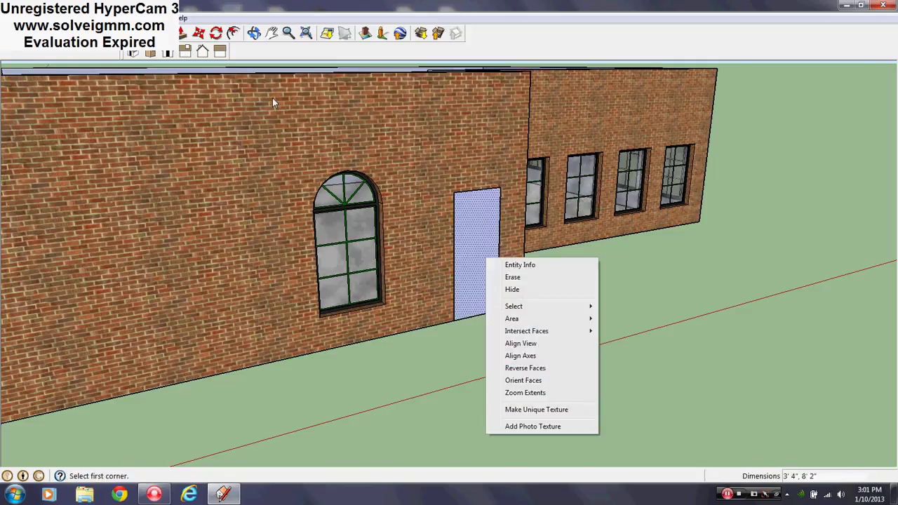
click(334, 274)
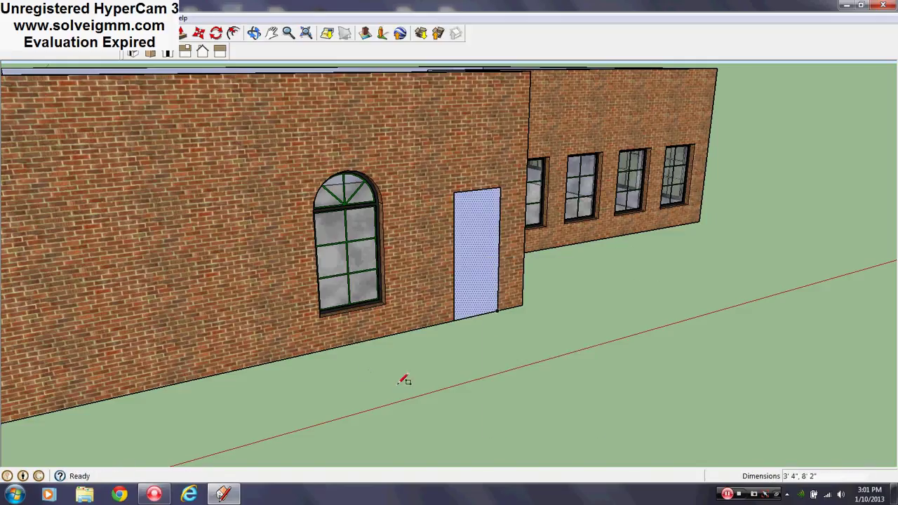
Try to group the doorway rectangle after selecting everything connected to its face.
scroll(481, 243, up, 3)
right_click(476, 189)
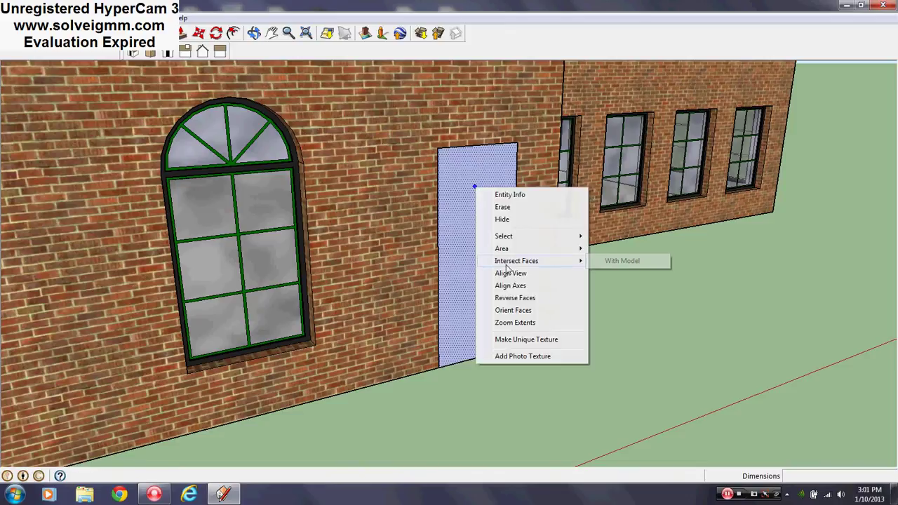
mouse_move(541, 237)
click(607, 263)
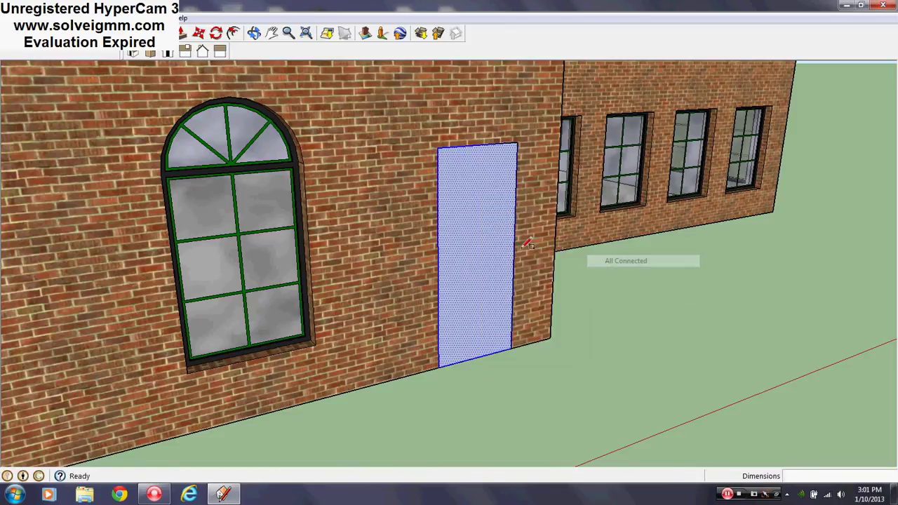
right_click(475, 240)
click(510, 340)
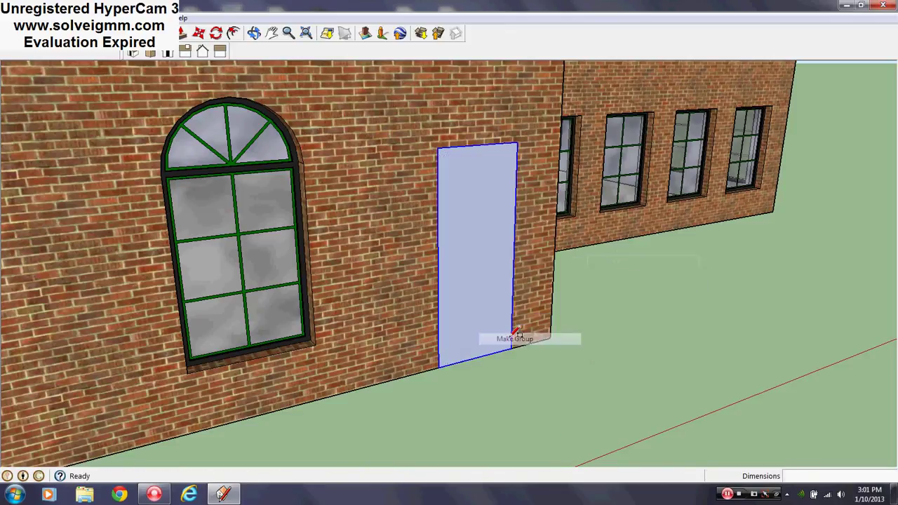
right_click(469, 267)
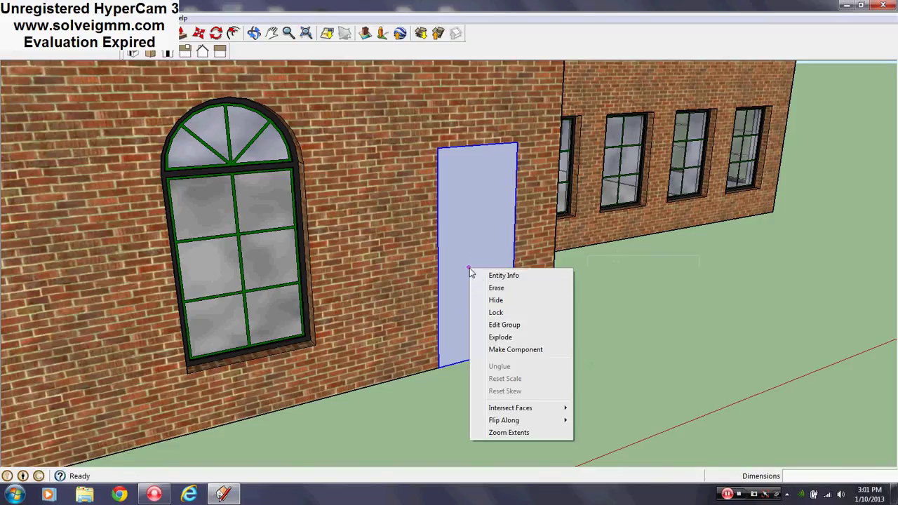
click(665, 293)
Select everything connected to the doorway rectangle's face and make it a component named Door Cut.
right_click(477, 227)
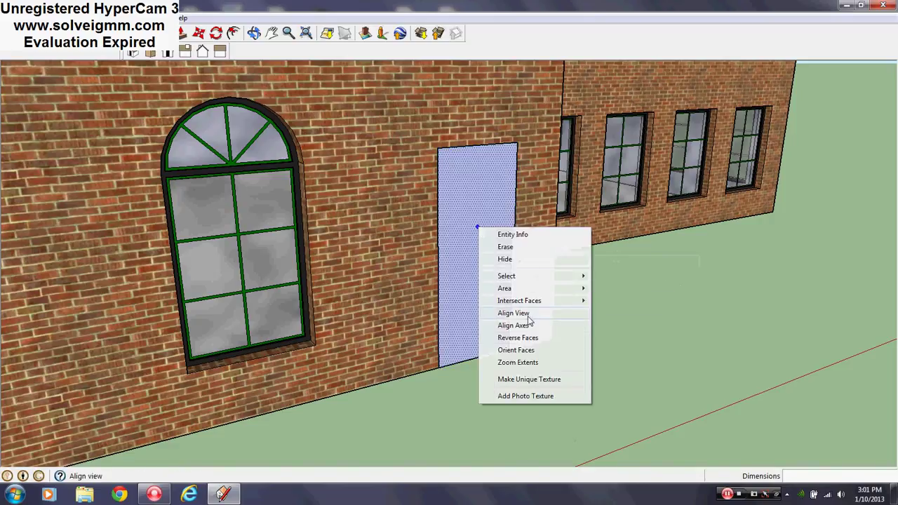
mouse_move(523, 277)
click(621, 301)
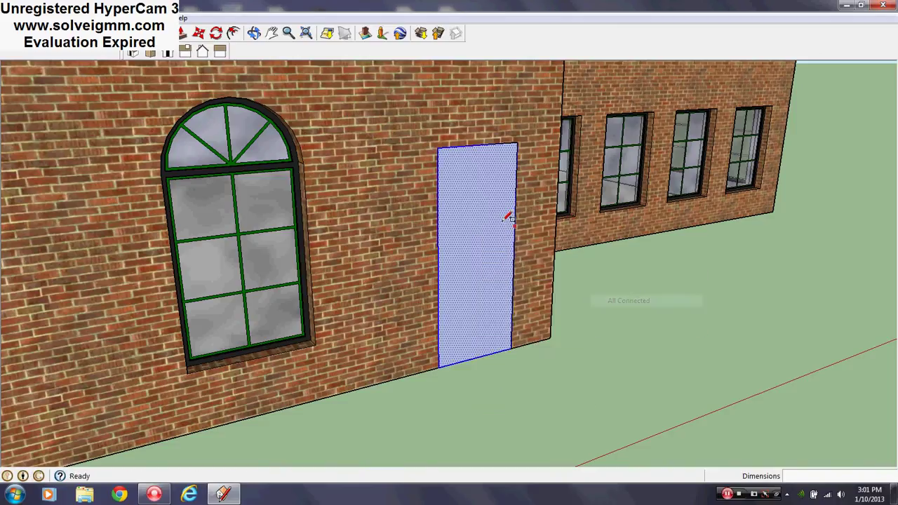
right_click(505, 219)
click(552, 309)
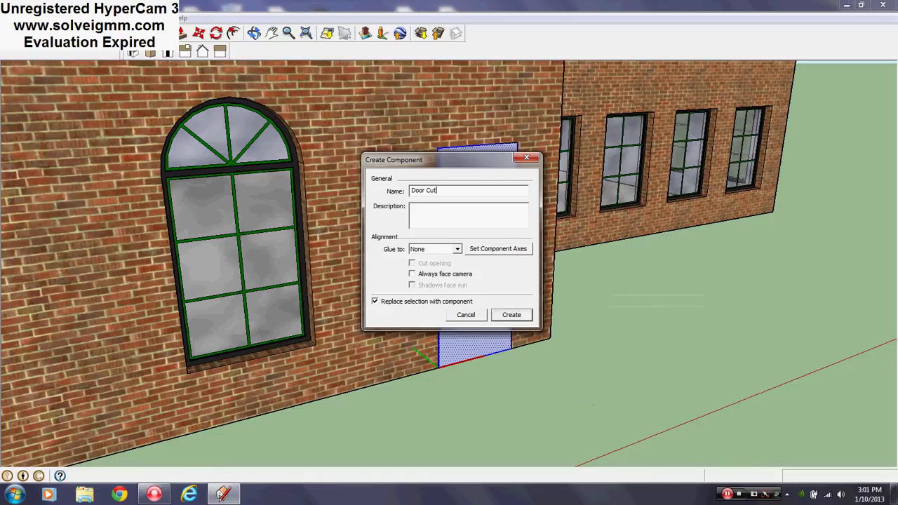
click(511, 314)
right_click(498, 300)
click(536, 349)
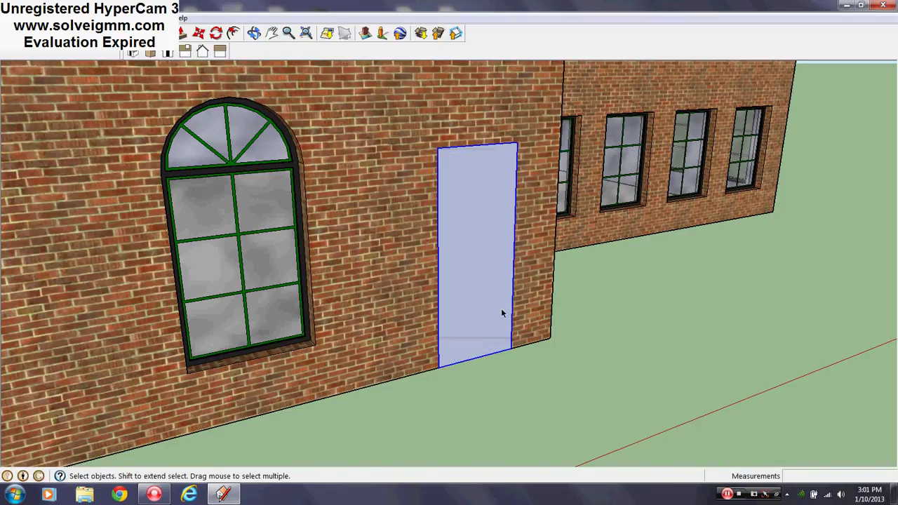
Move the door component about 4 15/16" into the wall, from the outer wall corner to the door frame's corner.
scroll(502, 311, up, 4)
click(200, 34)
middle_drag(484, 295, 523, 3)
scroll(531, 261, up, 3)
click(518, 258)
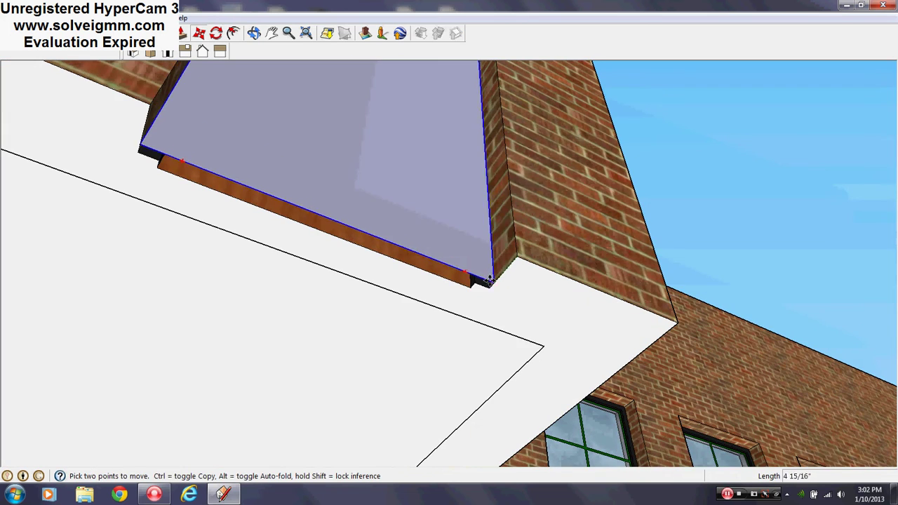
click(487, 287)
middle_drag(487, 286, 431, 334)
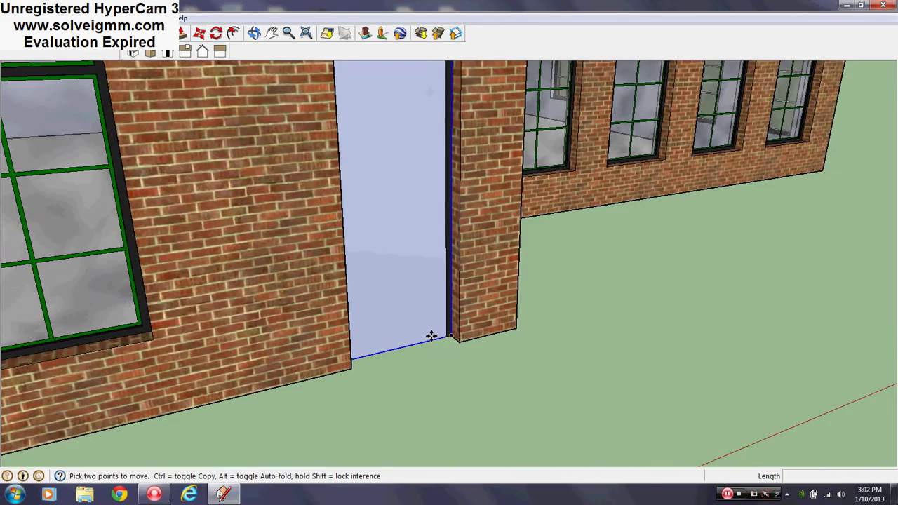
scroll(416, 292, down, 2)
scroll(445, 351, up, 2)
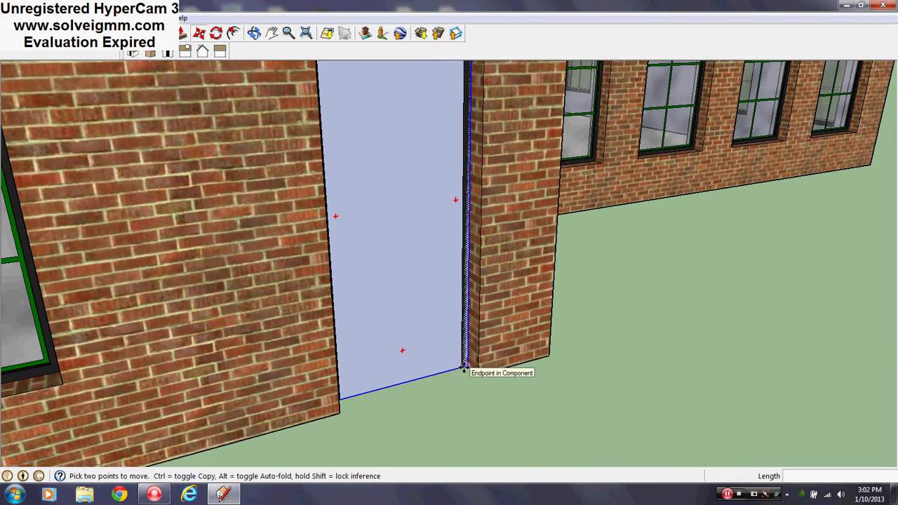
Copy the door component along the green axis to beyond the opposite wall and flip the copy along the component's green.
click(463, 367)
key(ctrl)
scroll(681, 327, down, 8)
middle_drag(484, 287, 688, 393)
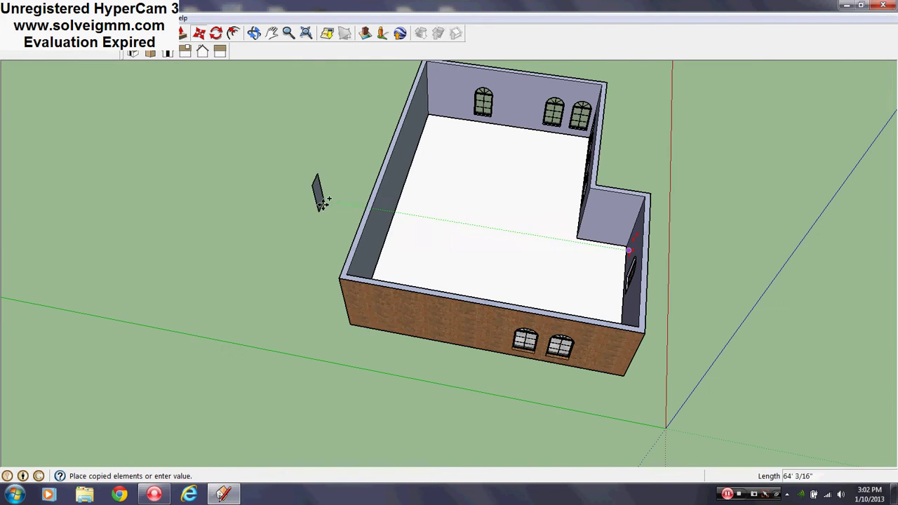
click(342, 202)
scroll(343, 202, up, 3)
right_click(340, 200)
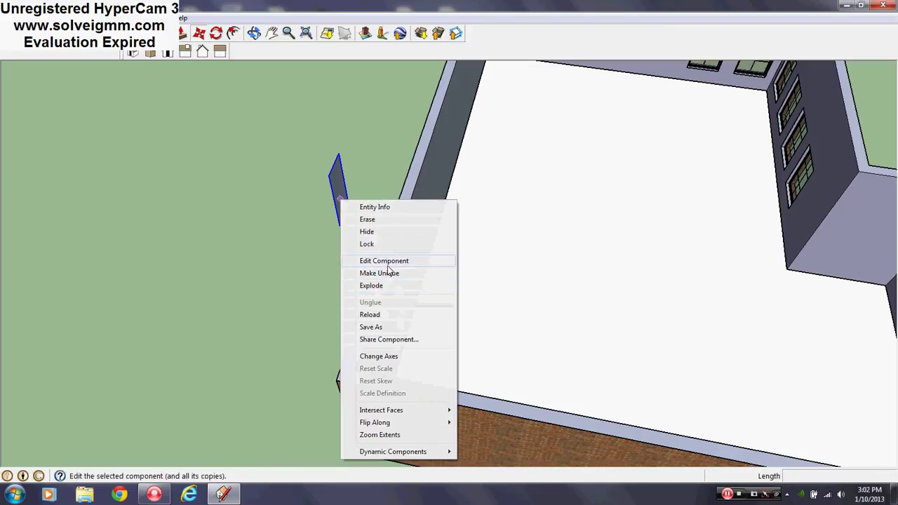
mouse_move(390, 423)
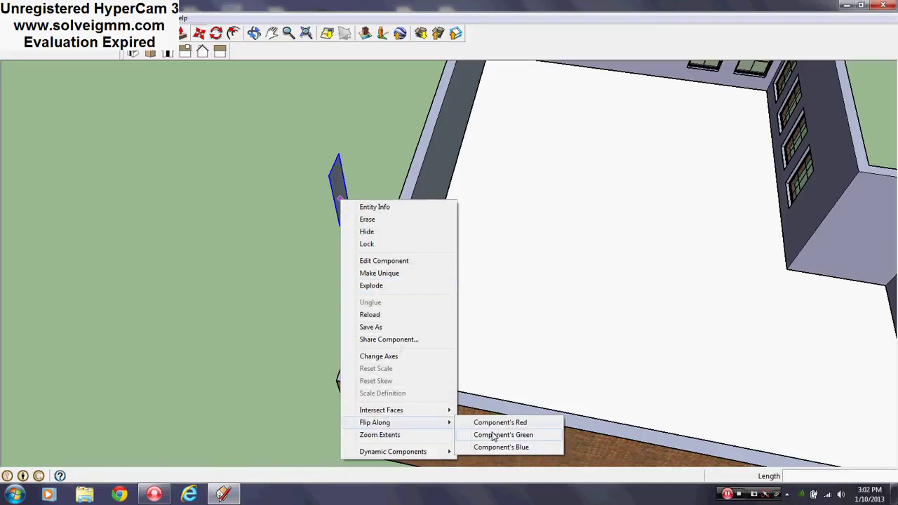
click(491, 434)
Move the flipped door component by its lower corner about 19' 4" into the opposite wall's doorway, onto the frame corner.
middle_drag(455, 315, 652, 243)
scroll(473, 218, up, 5)
middle_drag(473, 219, 631, 374)
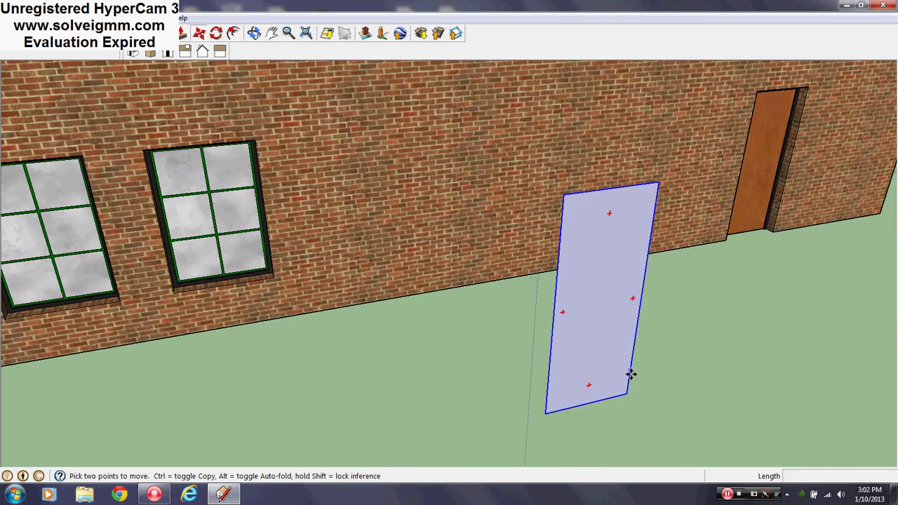
click(626, 393)
scroll(327, 295, down, 4)
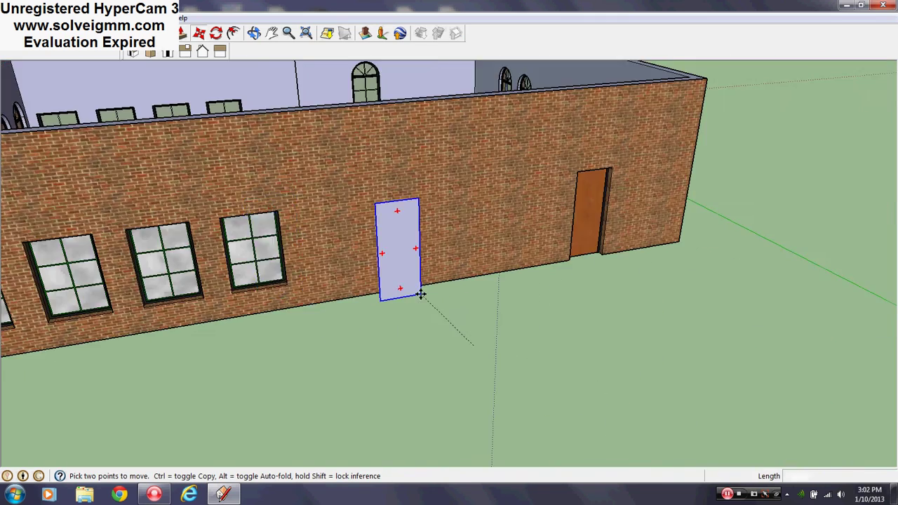
scroll(442, 308, down, 3)
scroll(523, 270, up, 5)
scroll(479, 278, up, 3)
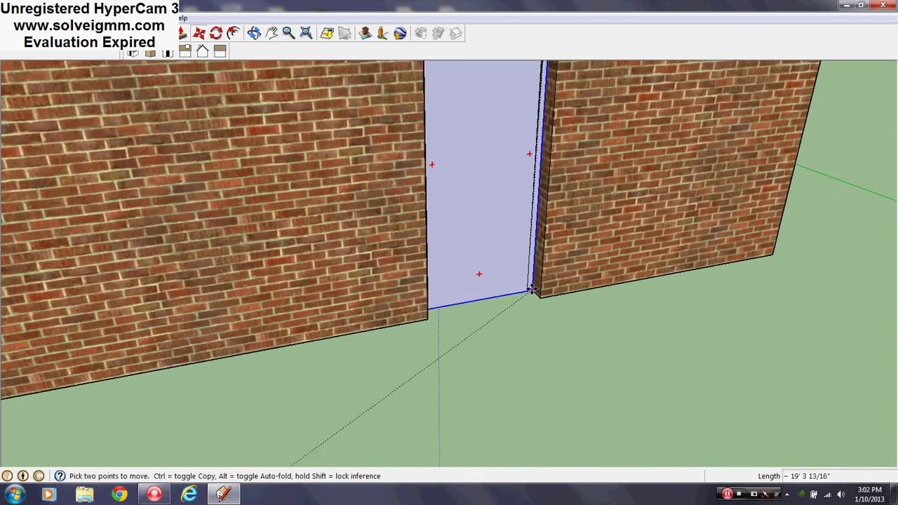
click(528, 289)
Open the door component in the opposite doorway for editing and push its face 6" through to the inner wall.
scroll(484, 287, down, 10)
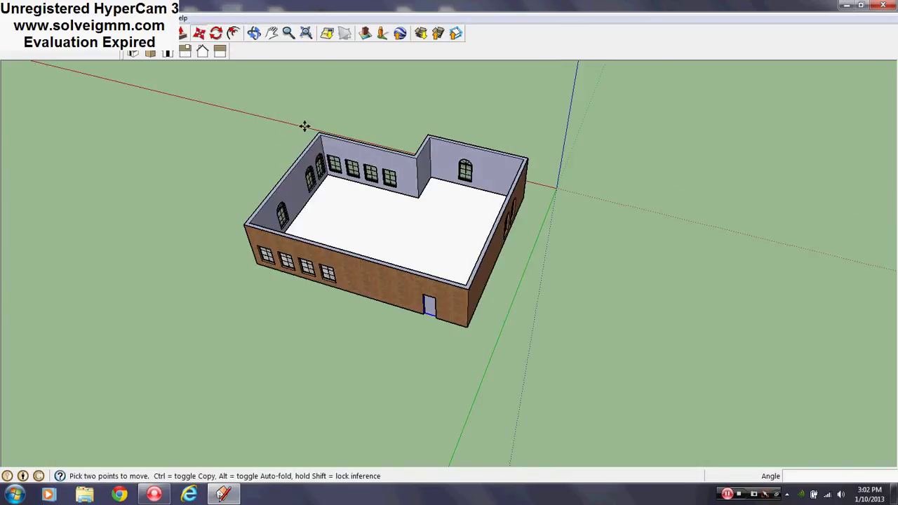
scroll(455, 267, up, 10)
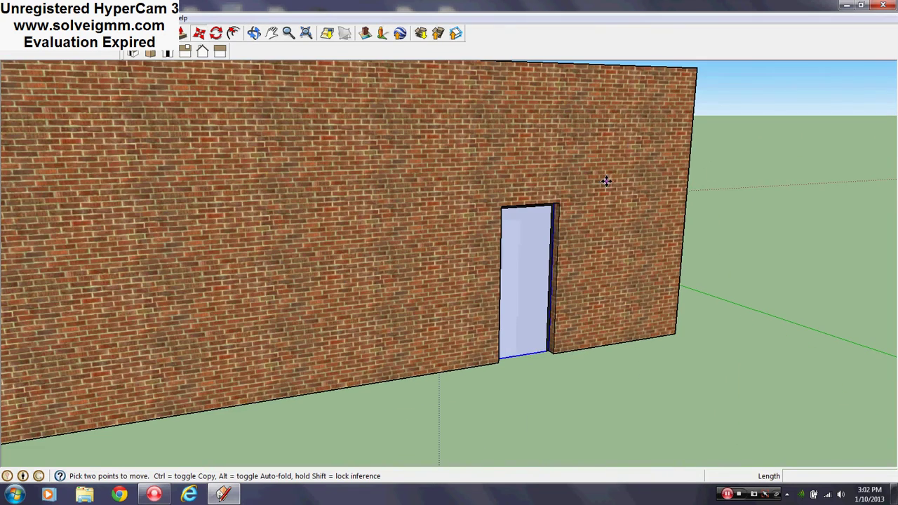
scroll(595, 231, up, 3)
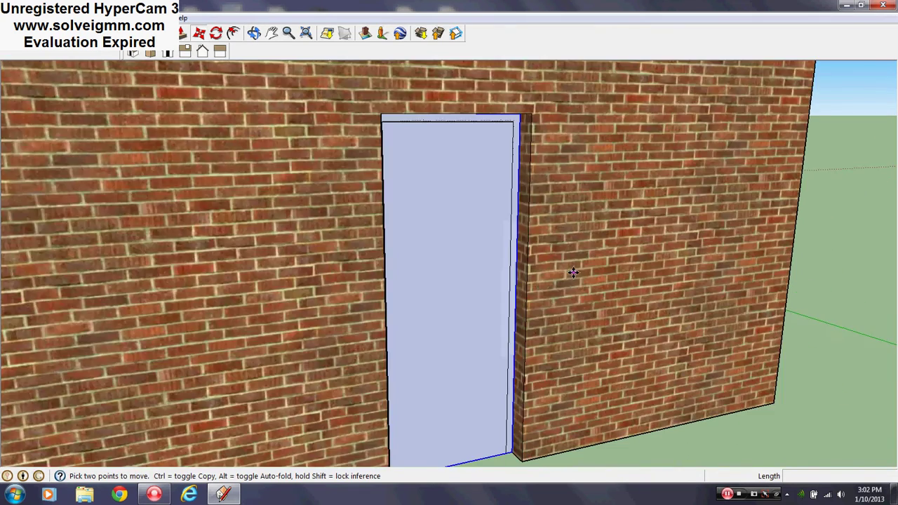
scroll(543, 276, down, 2)
middle_drag(527, 239, 507, 262)
right_click(507, 263)
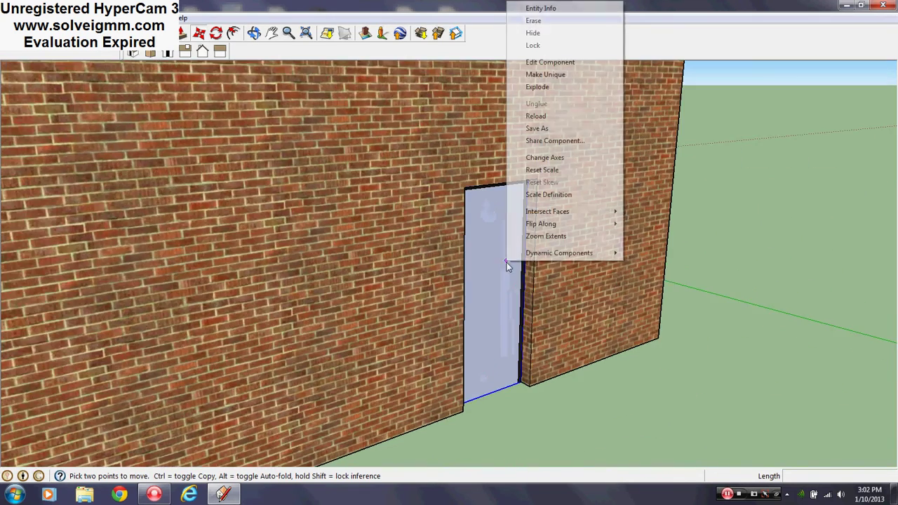
click(554, 62)
key(m)
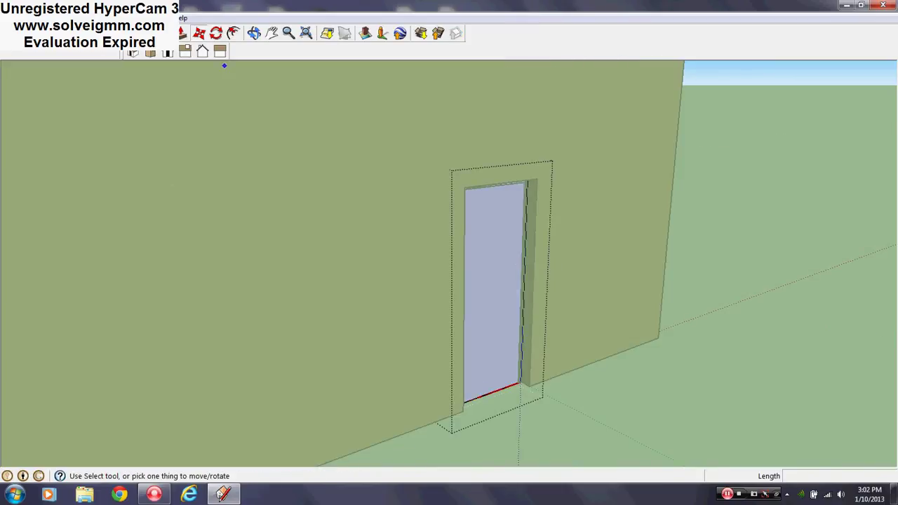
key(p)
scroll(522, 381, up, 3)
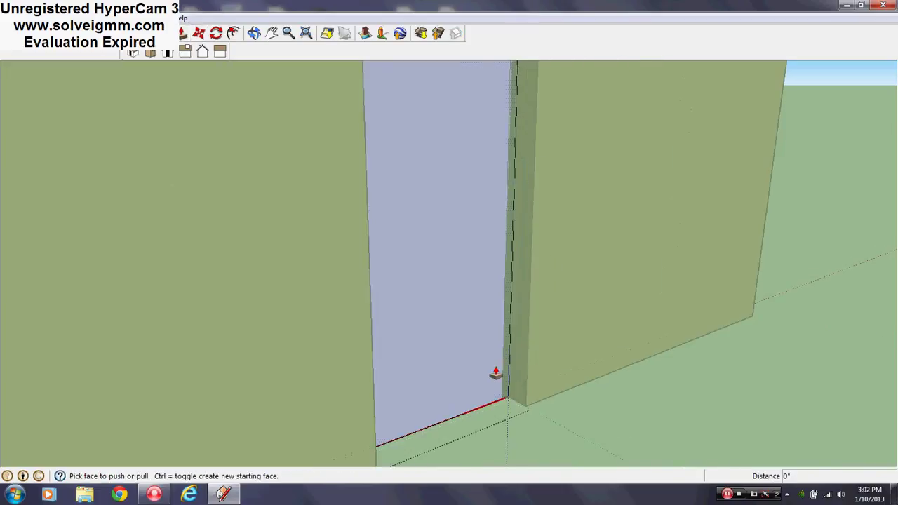
click(476, 347)
middle_drag(476, 347, 687, 337)
click(691, 330)
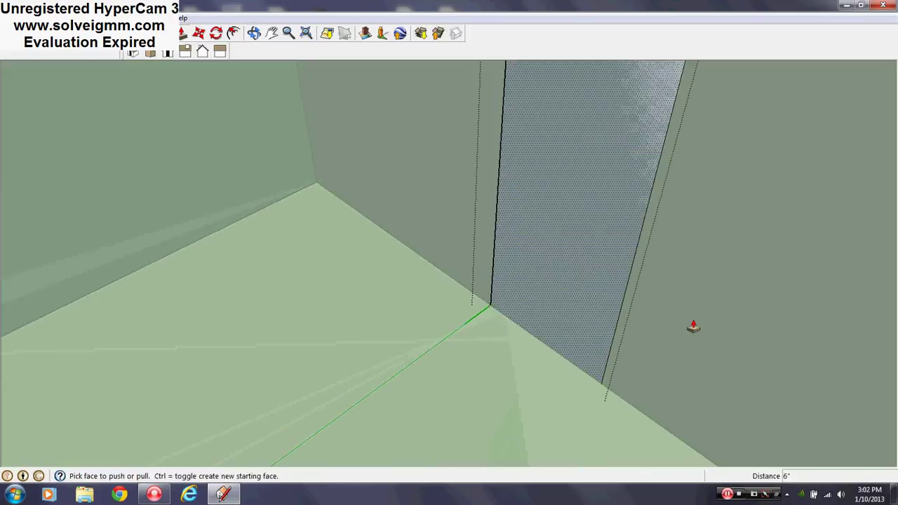
Close the component and draw an 8' 2" by 3' 4" rectangle over the door outline on the inner wall, then erase its face.
scroll(548, 326, down, 3)
scroll(549, 326, down, 3)
right_click(549, 287)
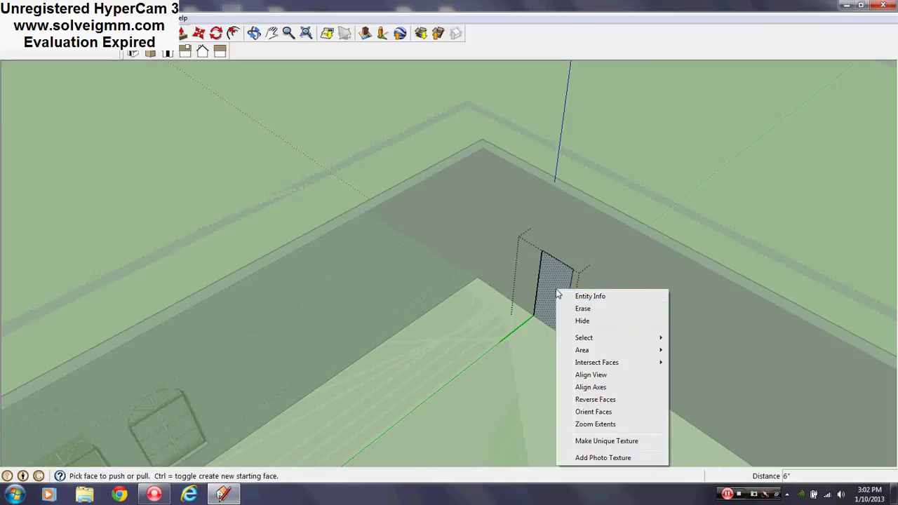
right_click(672, 202)
click(715, 206)
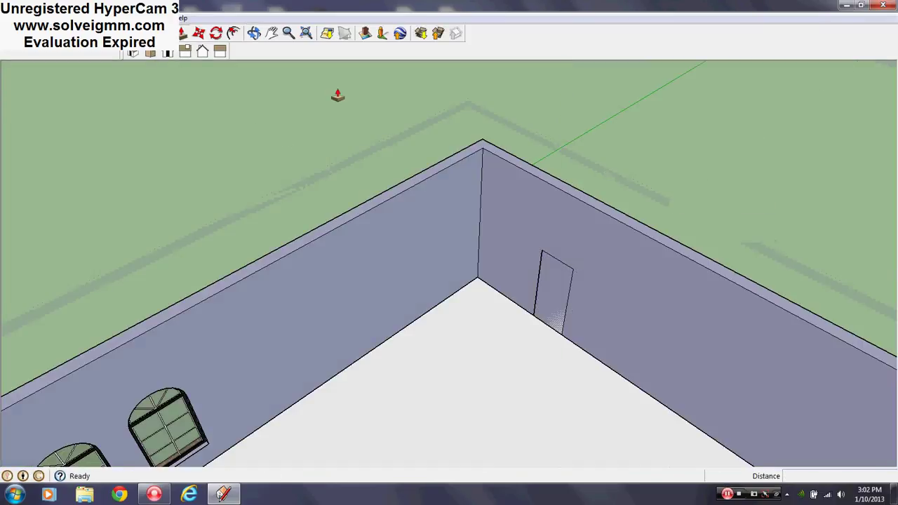
key(r)
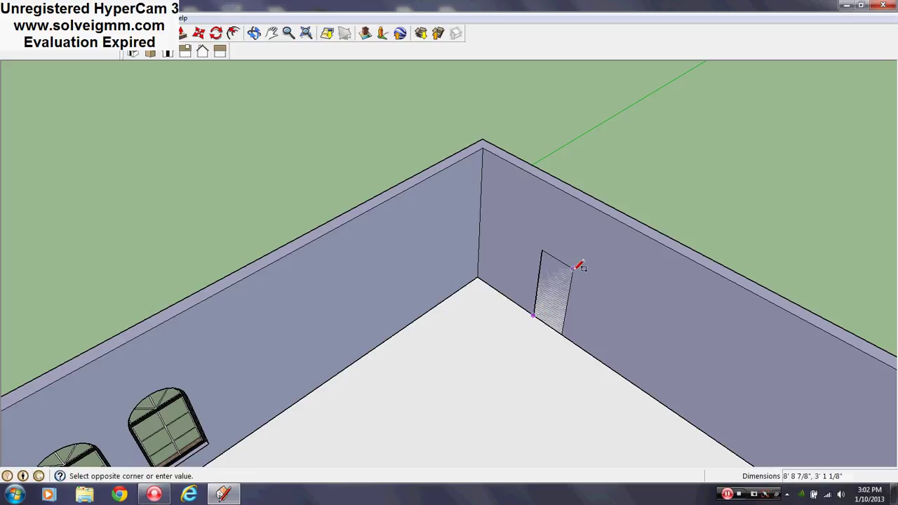
click(574, 267)
right_click(555, 289)
click(572, 311)
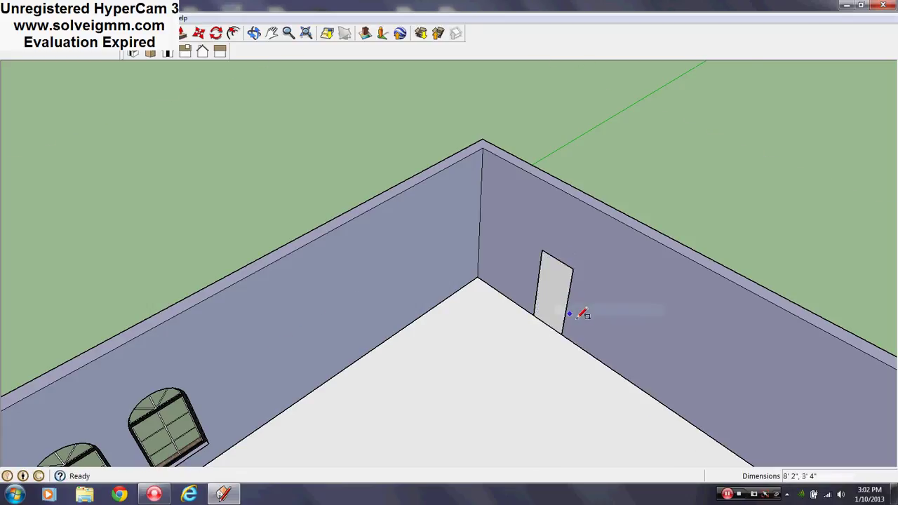
Edit the door component to erase its inner face and bottom edge, and close the component.
right_click(556, 194)
click(579, 256)
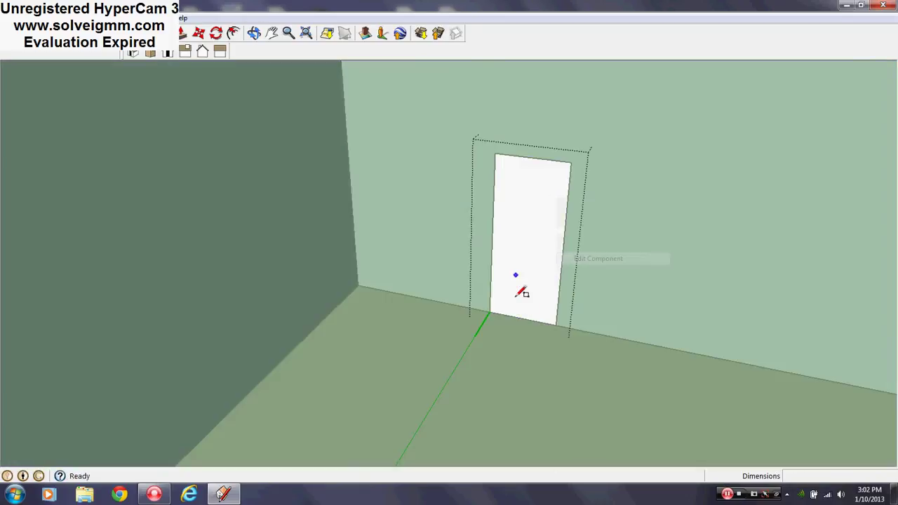
right_click(523, 299)
click(534, 315)
right_click(522, 322)
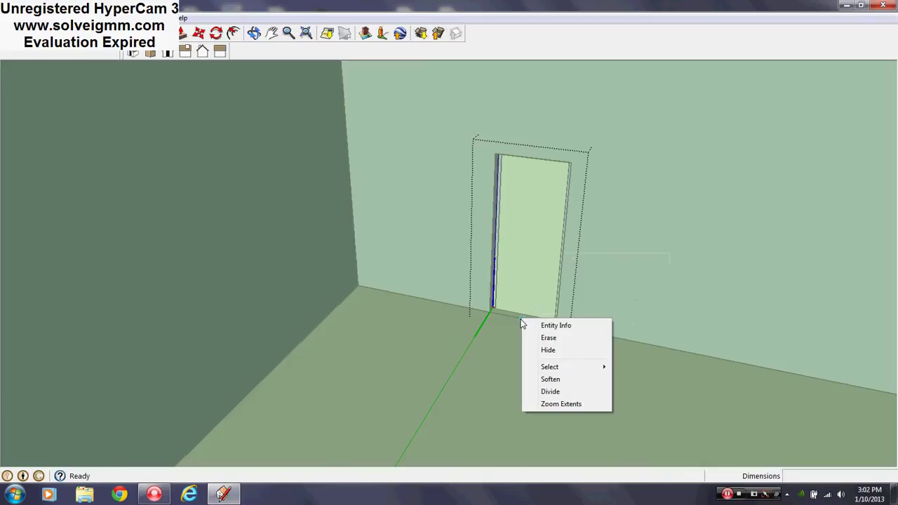
click(549, 338)
middle_drag(579, 288, 520, 300)
key(r)
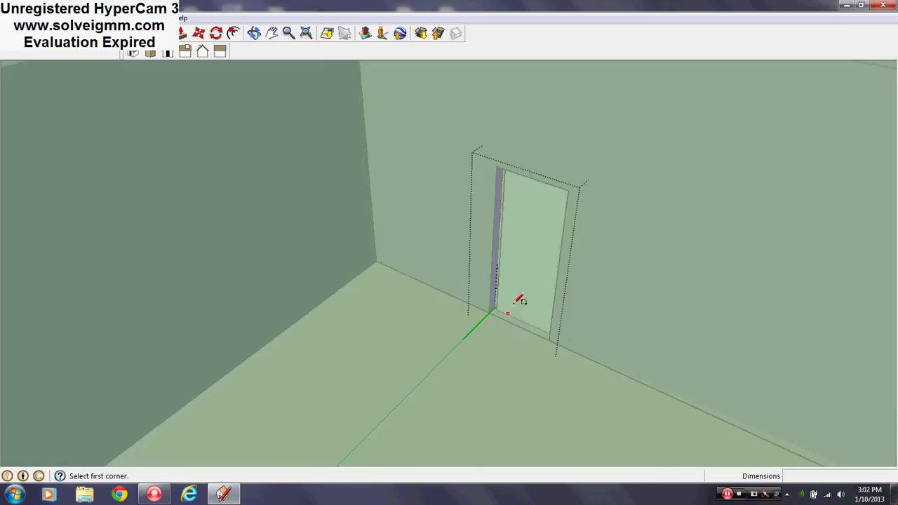
right_click(461, 301)
click(481, 313)
Examine the opened doorway's threshold from inside, and the doorways on both sides of the building.
scroll(524, 301, up, 5)
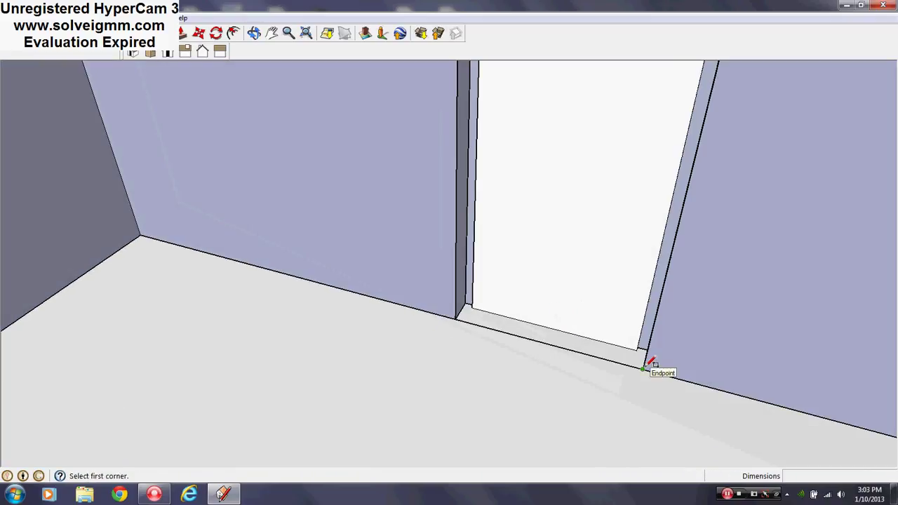
middle_drag(646, 366, 492, 344)
scroll(492, 343, down, 6)
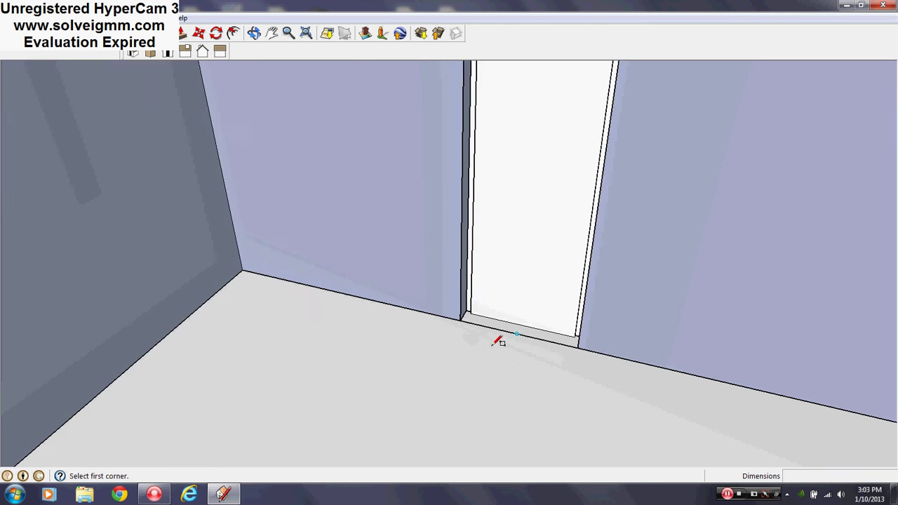
middle_drag(768, 300, 196, 349)
scroll(474, 273, down, 2)
scroll(471, 273, down, 4)
middle_drag(472, 275, 282, 285)
scroll(120, 253, up, 4)
middle_drag(484, 249, 274, 253)
scroll(274, 252, down, 2)
scroll(348, 156, down, 2)
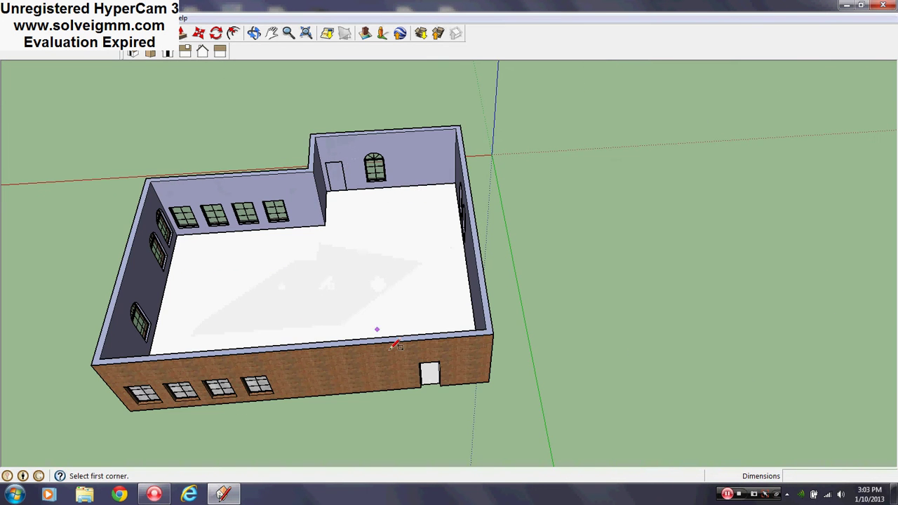
Draw an 8' 2" by 3' 4" rectangle over the door outline beside the arched window on the inner wall and erase its face.
scroll(345, 166, up, 5)
click(302, 152)
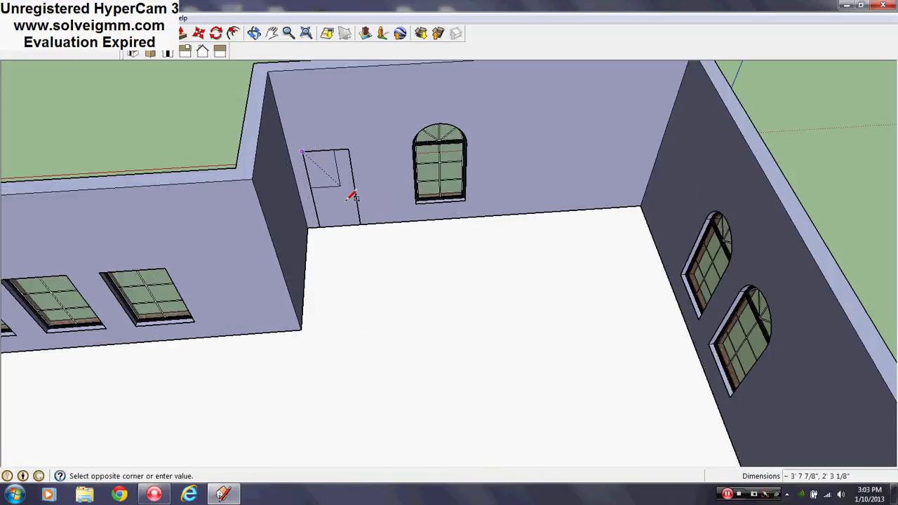
right_click(349, 201)
click(368, 220)
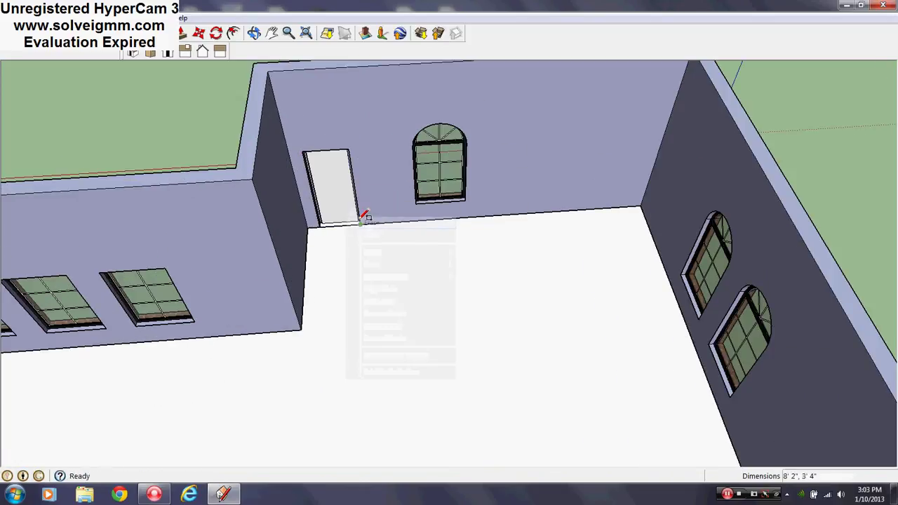
Open the door component beside the arched window for editing.
scroll(421, 215, up, 3)
middle_drag(420, 214, 466, 269)
scroll(350, 196, up, 3)
right_click(337, 199)
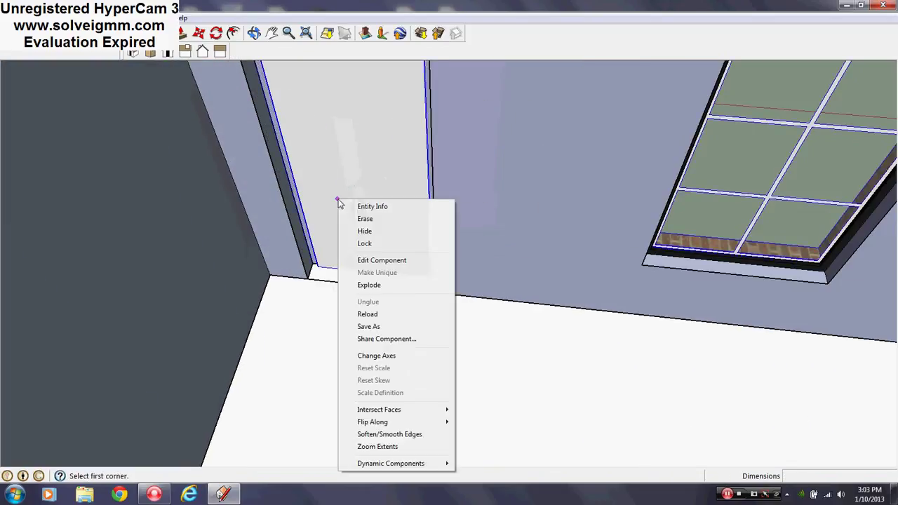
click(494, 289)
scroll(493, 289, down, 4)
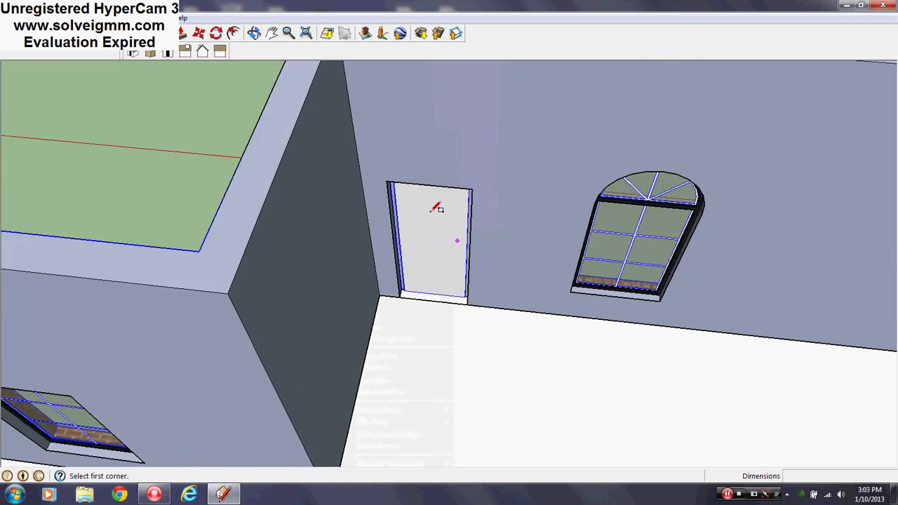
scroll(400, 224, up, 3)
middle_drag(538, 280, 19, 293)
right_click(423, 279)
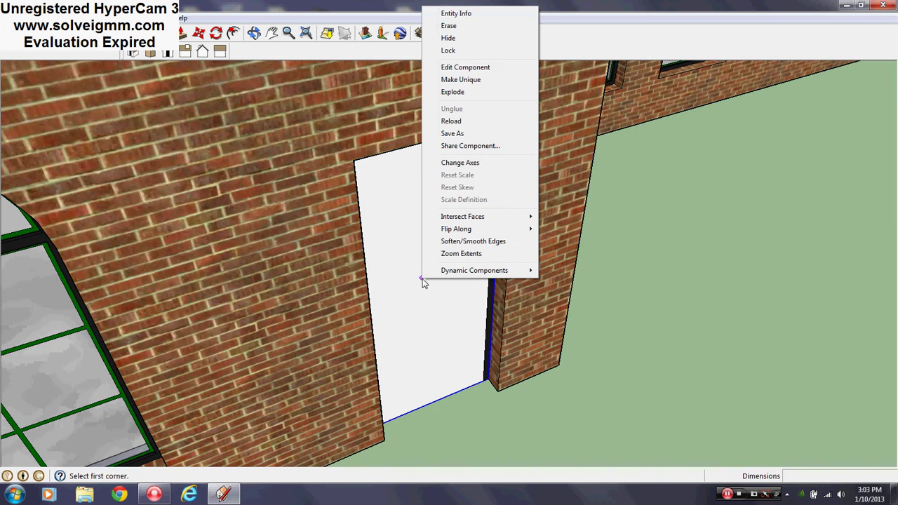
click(459, 67)
Push the door component's inner frame face by 2" with Push/Pull.
middle_drag(407, 280, 557, 227)
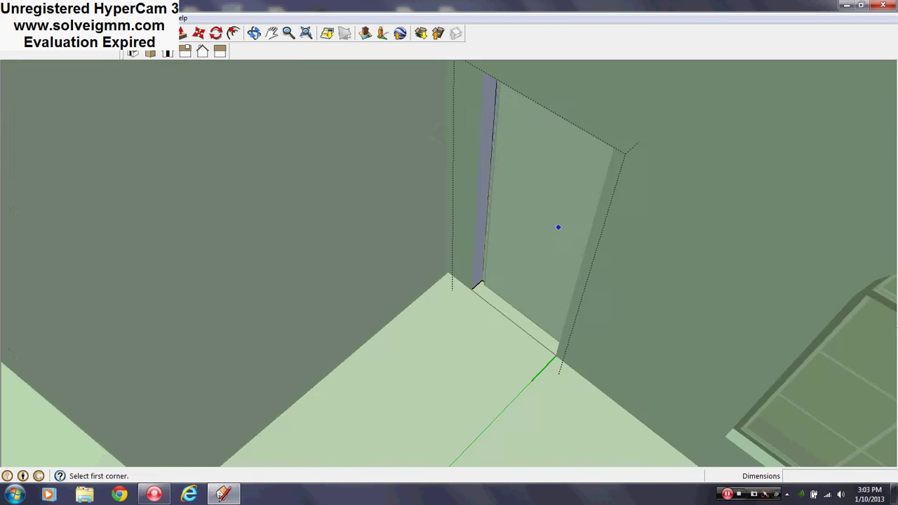
scroll(419, 263, down, 2)
middle_drag(407, 263, 484, 275)
scroll(425, 282, up, 5)
scroll(426, 278, up, 2)
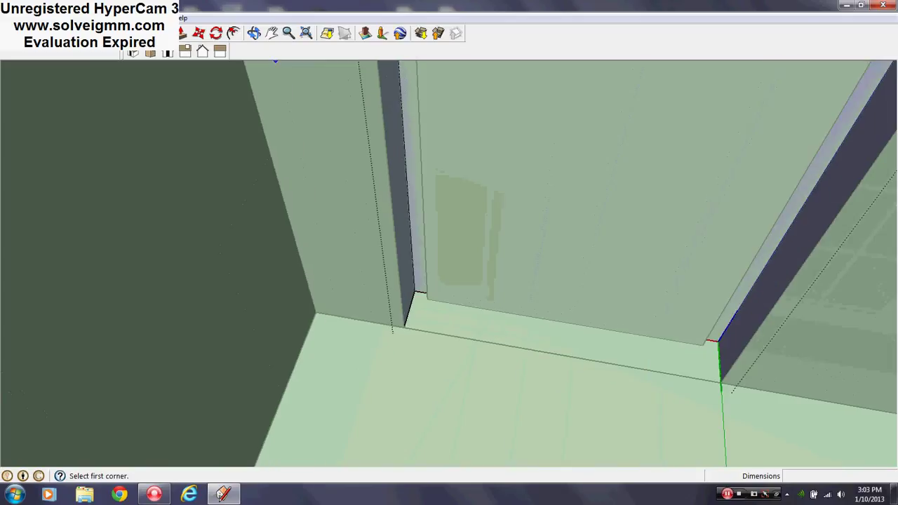
key(p)
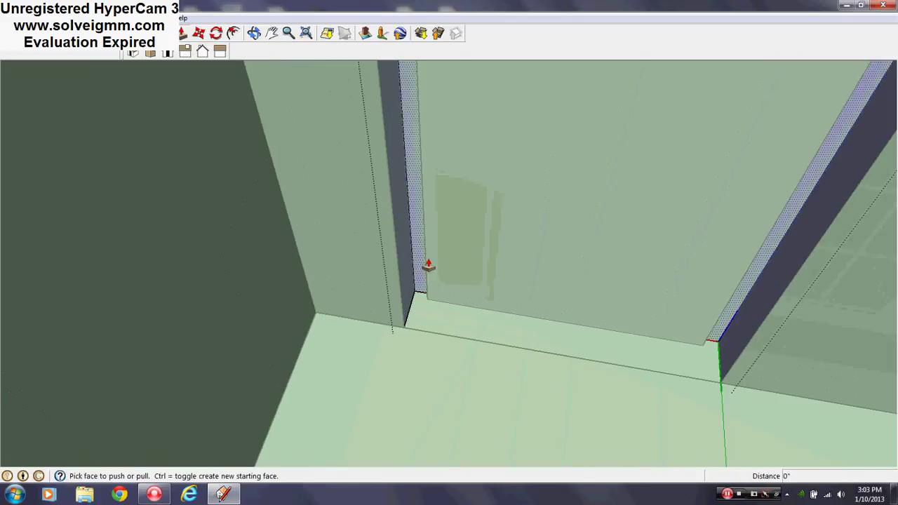
click(446, 261)
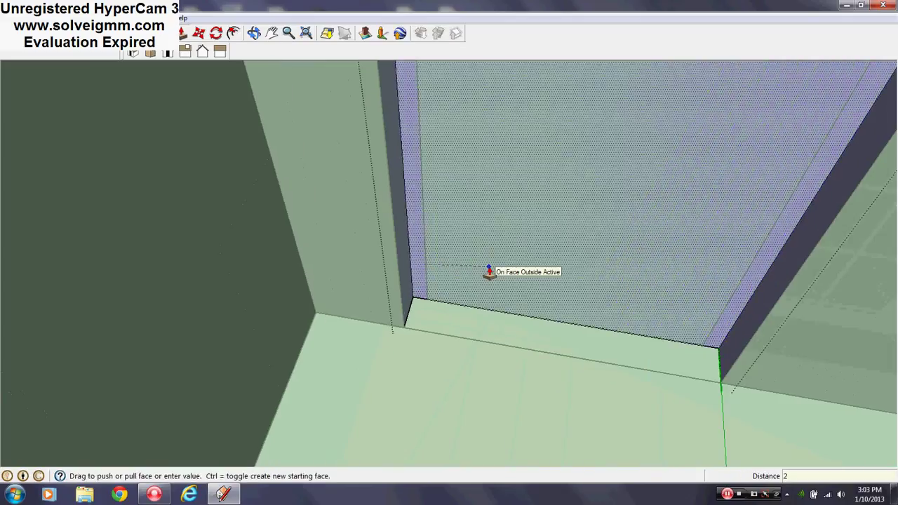
key(Return)
middle_drag(486, 308, 355, 263)
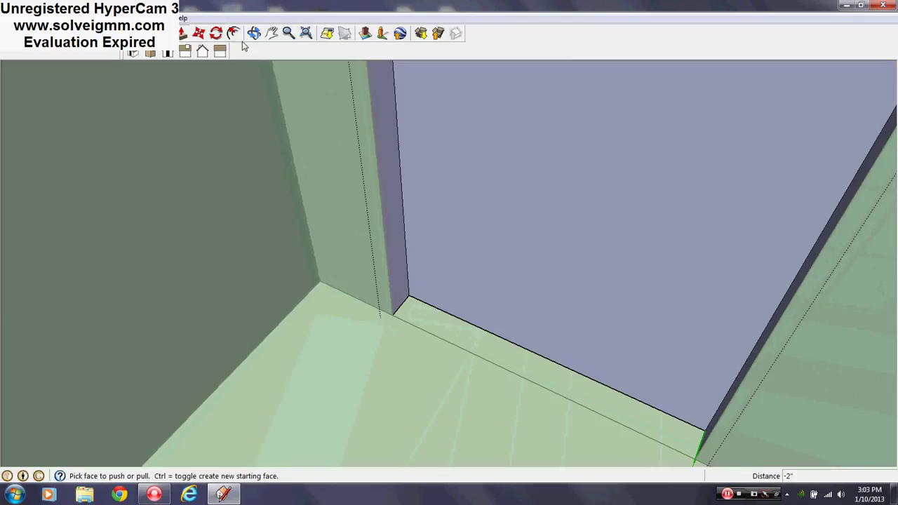
Offset the doorway face's outline inward to match the corner of the exterior door frame.
click(233, 33)
click(466, 212)
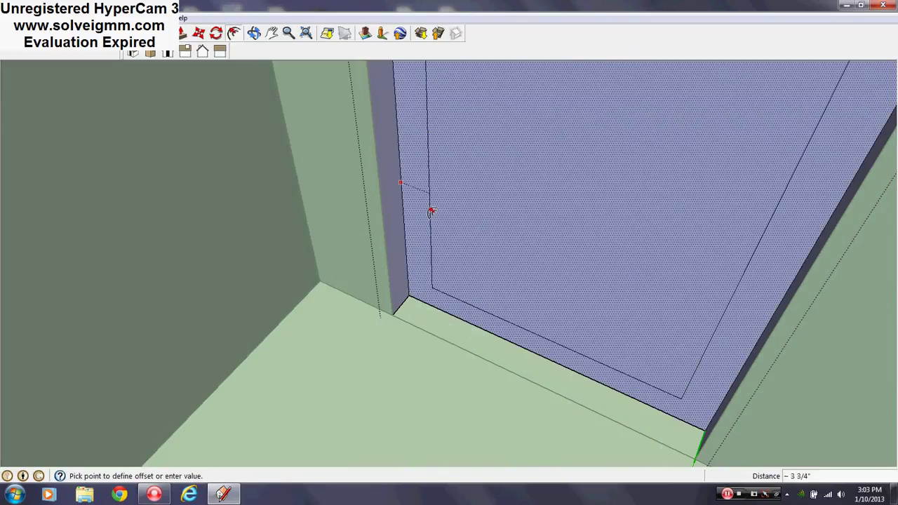
middle_drag(431, 209, 345, 286)
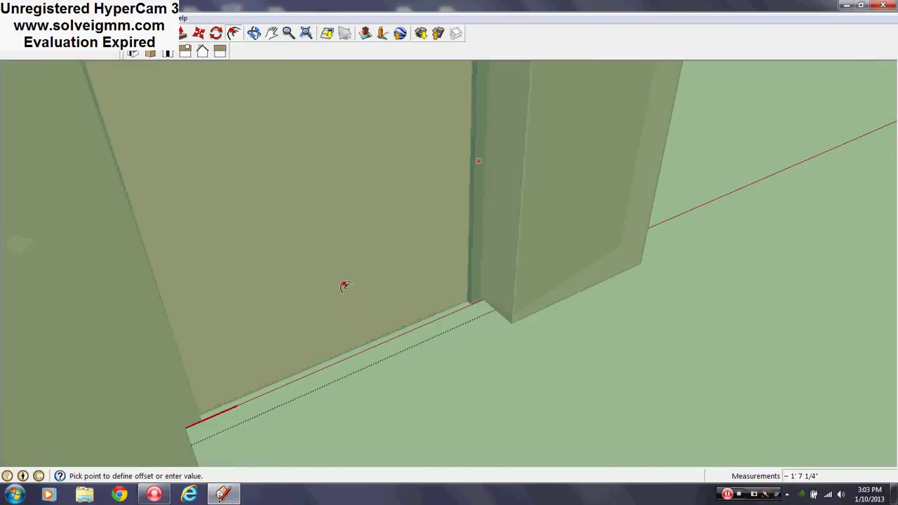
click(470, 309)
middle_drag(471, 310, 209, 9)
Move the offset outline's bottom edge down 2" onto the floor line.
click(198, 33)
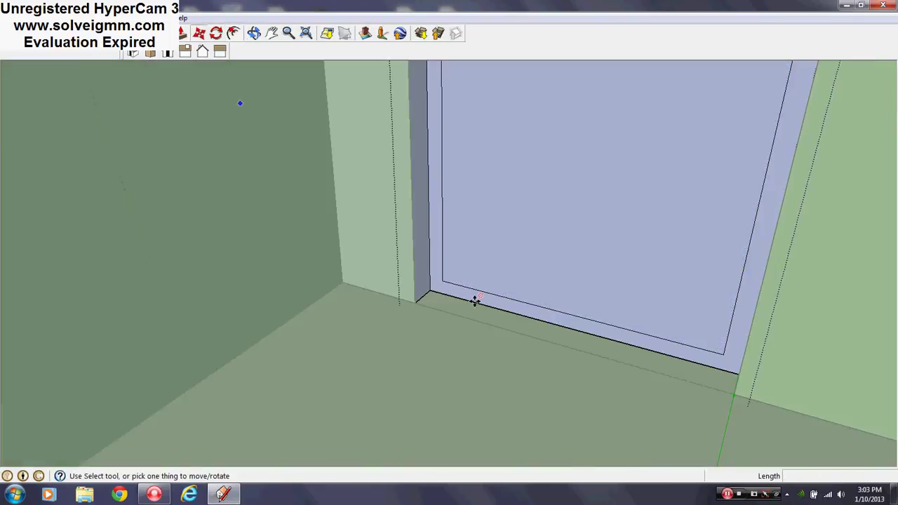
click(568, 315)
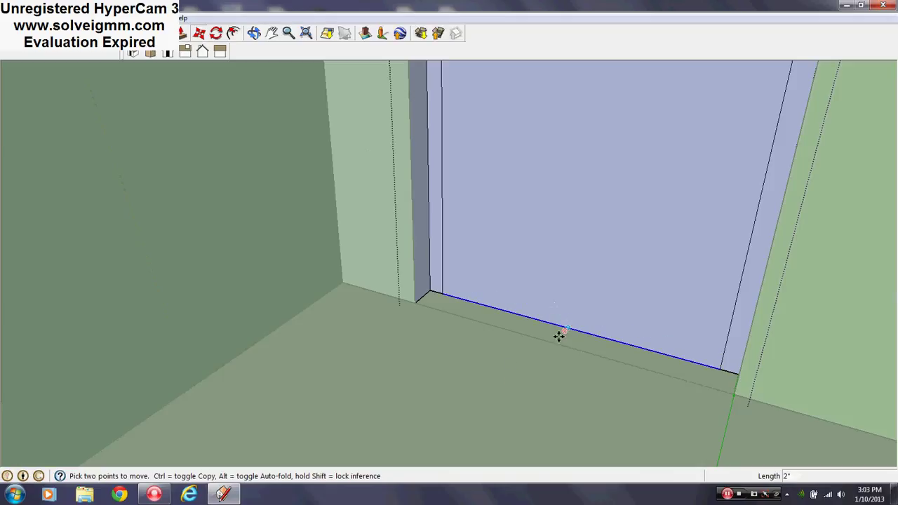
click(559, 337)
scroll(490, 405, down, 4)
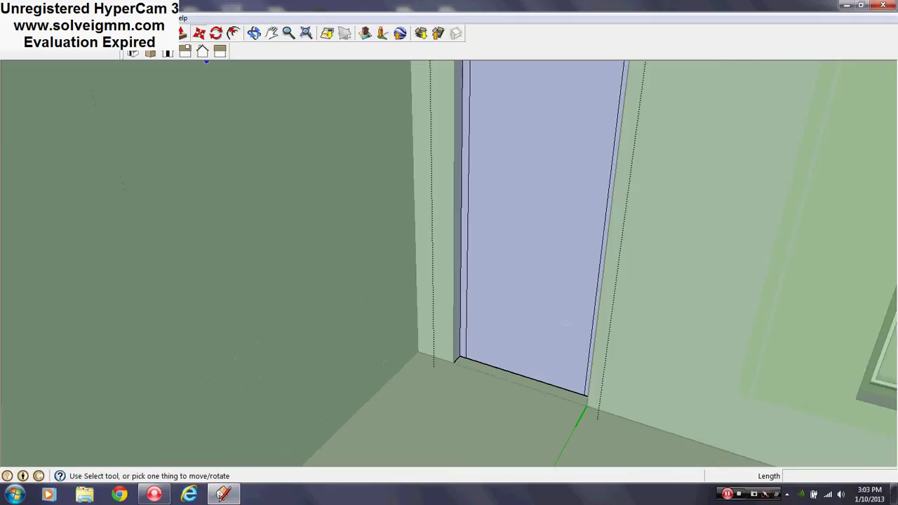
Push the panel inside the offset outline by 1", and erase its bottom edge to open the face onto the door.
click(181, 33)
click(511, 268)
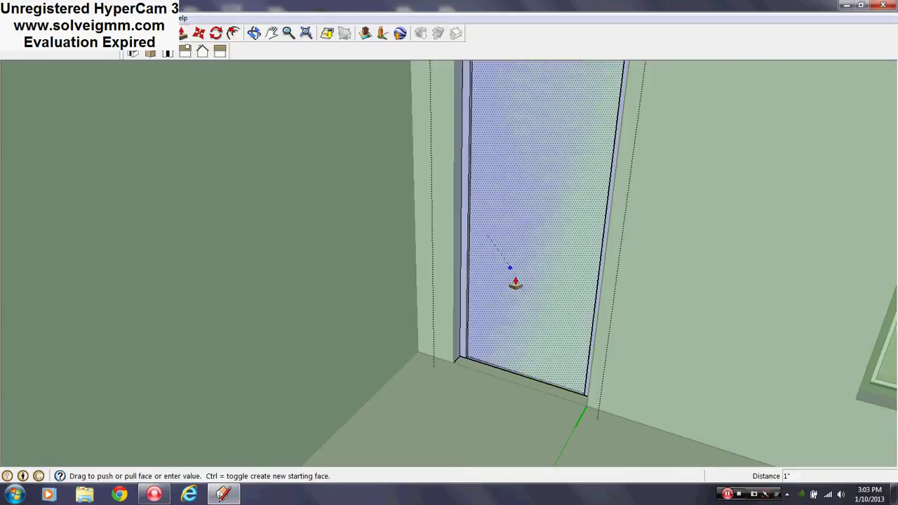
click(520, 298)
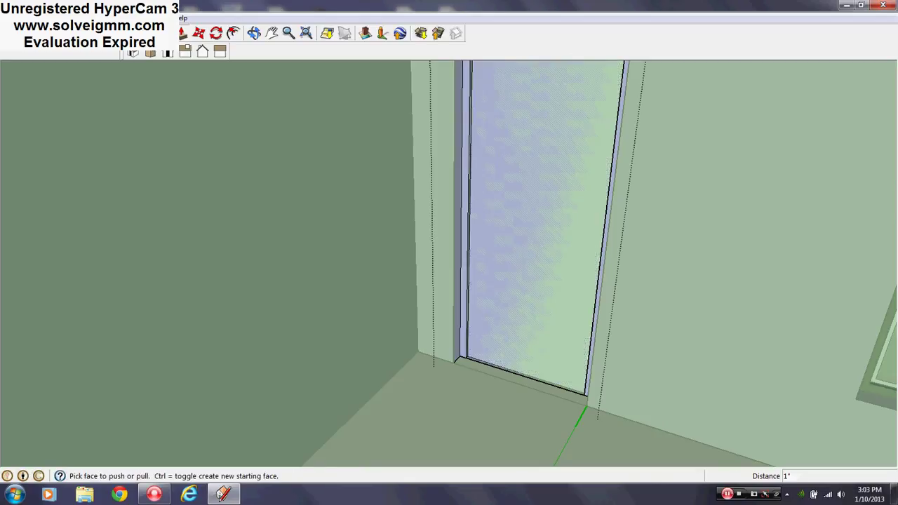
key(e)
drag(508, 364, 506, 360)
scroll(457, 440, down, 5)
scroll(520, 229, up, 5)
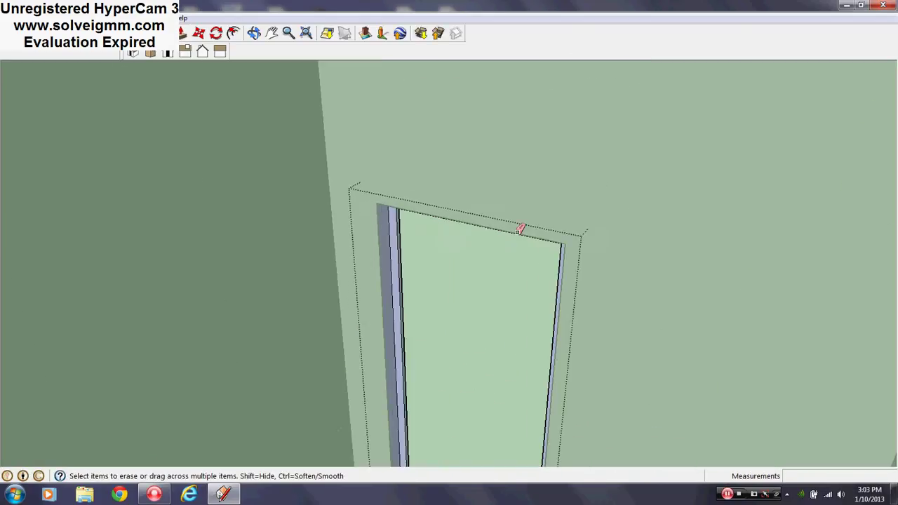
Paint the inner door frame's front and side faces with Color_008, and close the component.
middle_drag(467, 239, 433, 136)
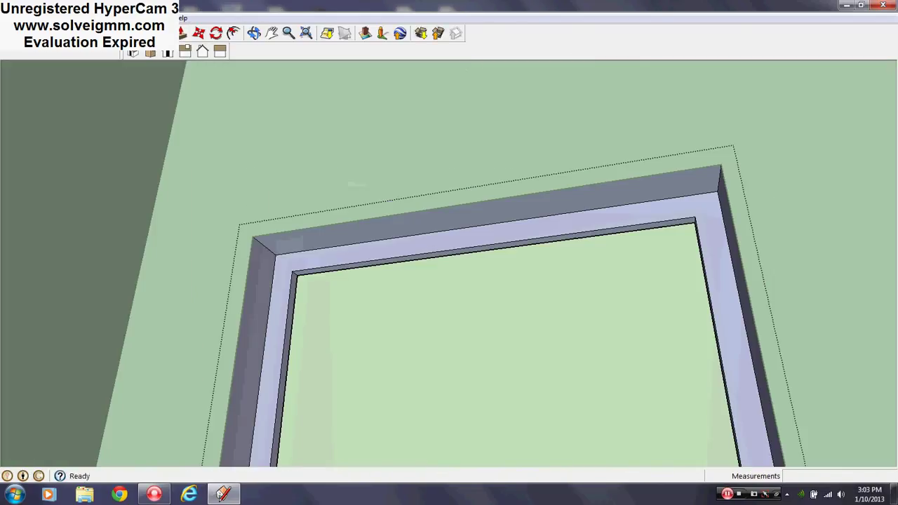
key(b)
scroll(267, 289, up, 4)
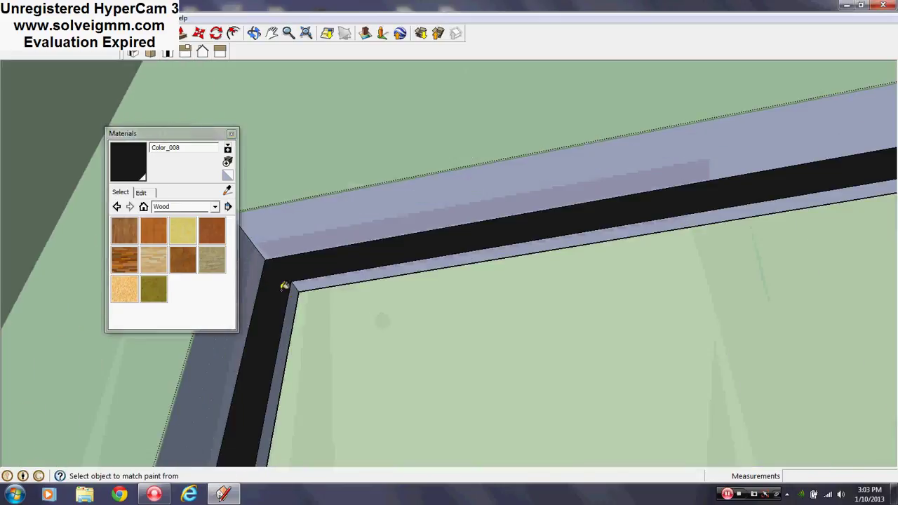
scroll(357, 316, down, 3)
middle_drag(357, 316, 852, 281)
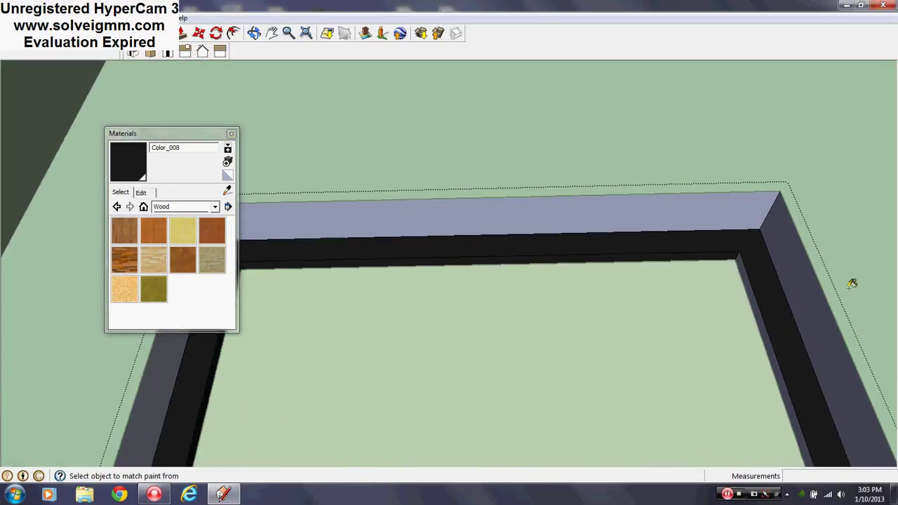
scroll(728, 309, up, 4)
click(725, 315)
right_click(657, 296)
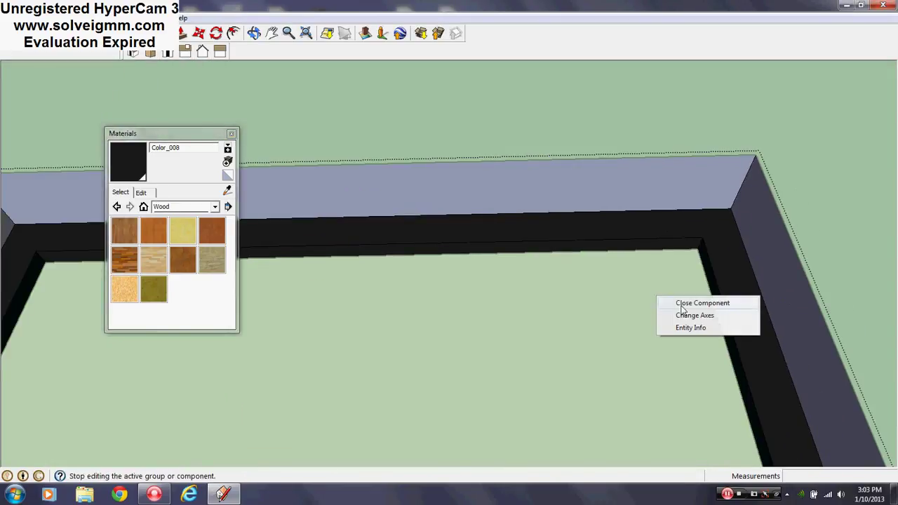
click(682, 306)
mouse_move(673, 303)
middle_down()
mouse_move(633, 289)
mouse_move(519, 165)
middle_up()
scroll(518, 165, down, 3)
scroll(520, 163, down, 7)
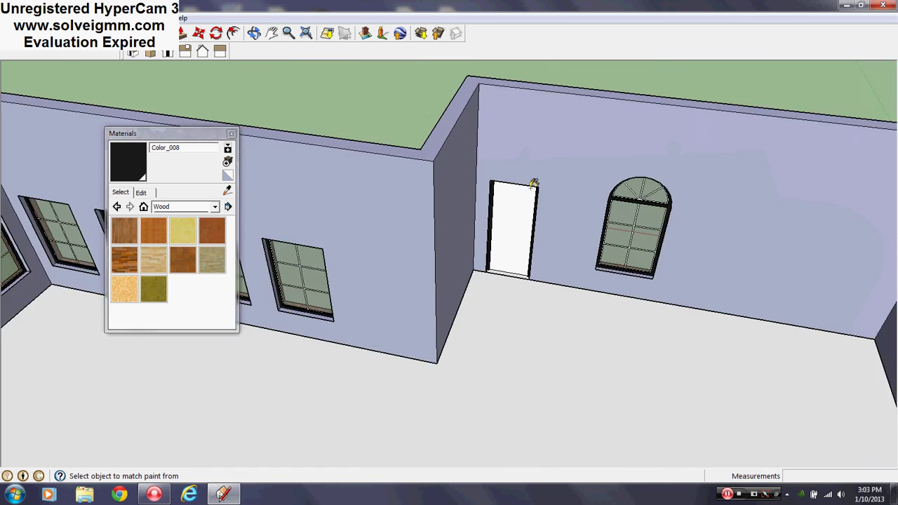
Erase the floor edge across the threshold of the doorway beside the arched window.
scroll(537, 272, up, 3)
middle_drag(537, 274, 462, 271)
scroll(465, 267, up, 3)
right_click(465, 280)
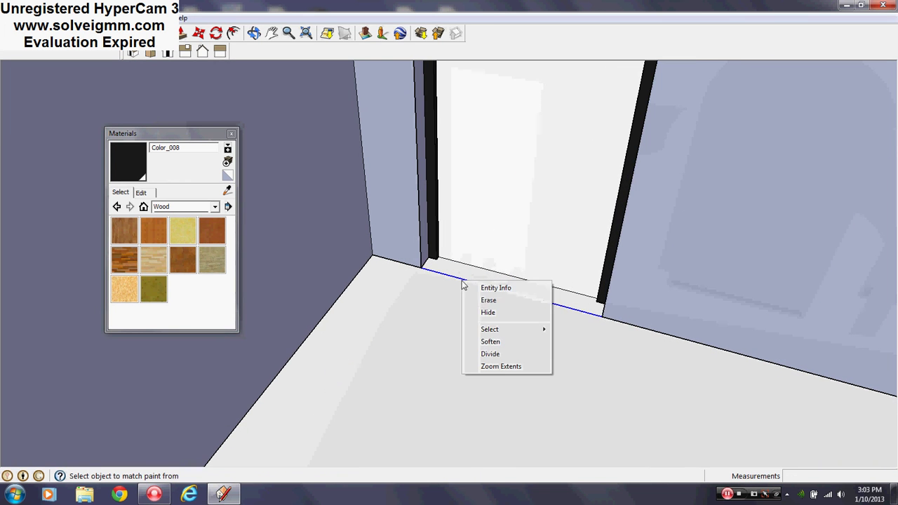
click(484, 297)
Erase the floor edge across the threshold of the doorway in the opposite wall.
scroll(487, 292, down, 10)
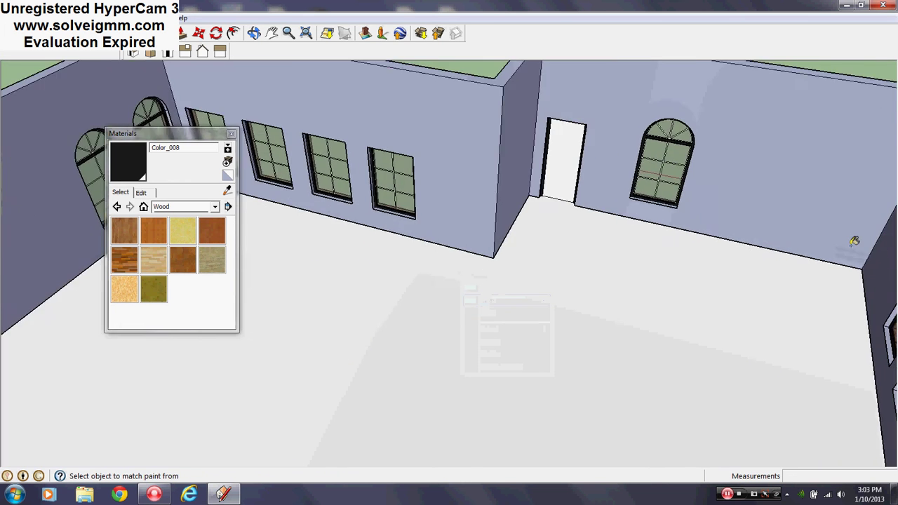
scroll(457, 147, up, 5)
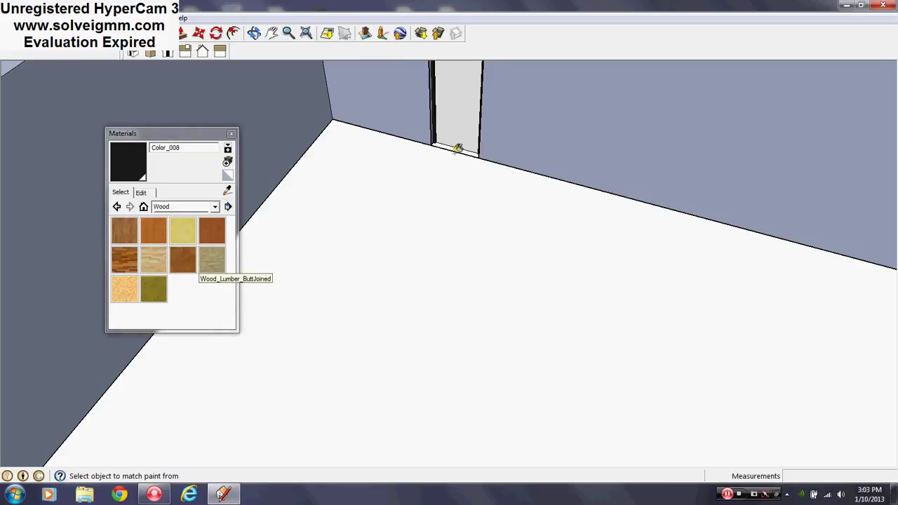
right_click(457, 147)
click(477, 172)
Close the Materials window.
scroll(476, 168, down, 7)
middle_drag(828, 210, 261, 251)
scroll(421, 313, up, 4)
scroll(517, 273, down, 4)
scroll(517, 273, up, 5)
middle_drag(516, 277, 527, 303)
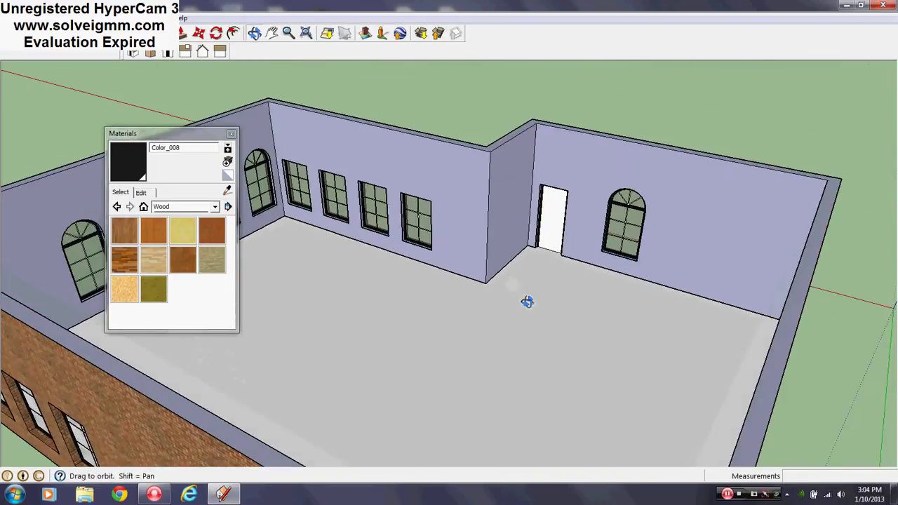
click(233, 134)
click(232, 134)
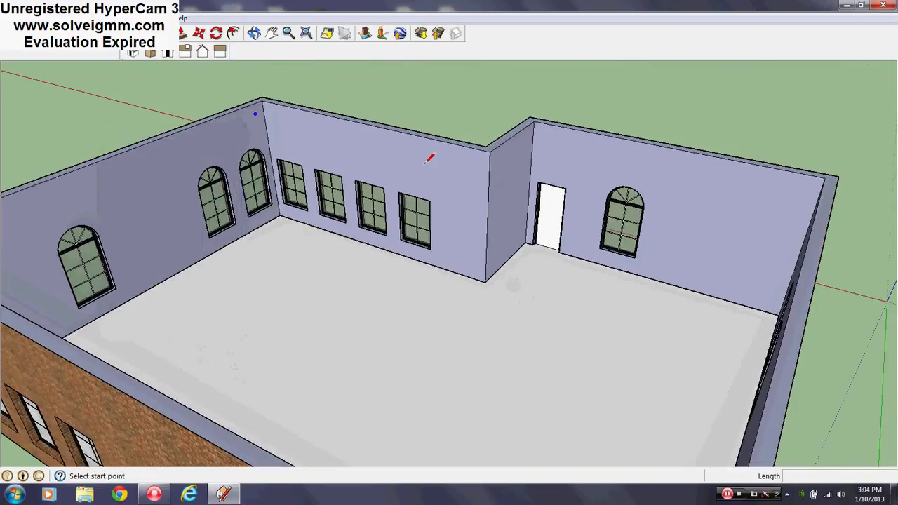
Examine the finished windows and doorways from inside and around the outside of the building.
right_click(450, 173)
right_click(680, 148)
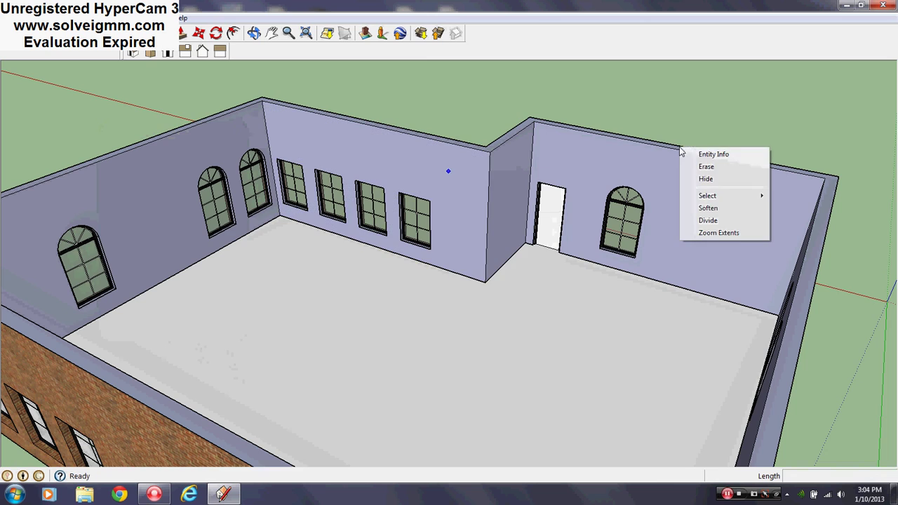
click(647, 128)
scroll(640, 102, down, 4)
scroll(341, 237, up, 3)
scroll(582, 148, up, 4)
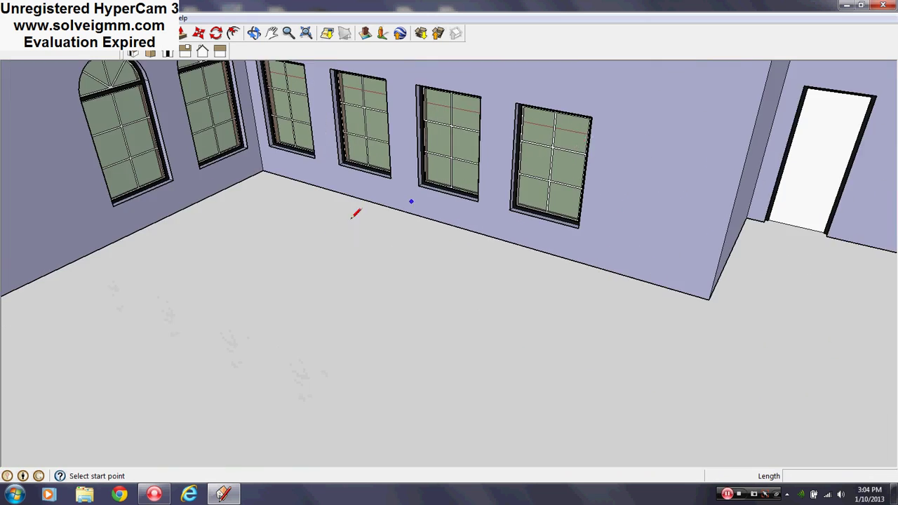
scroll(356, 214, down, 4)
middle_drag(337, 224, 195, 287)
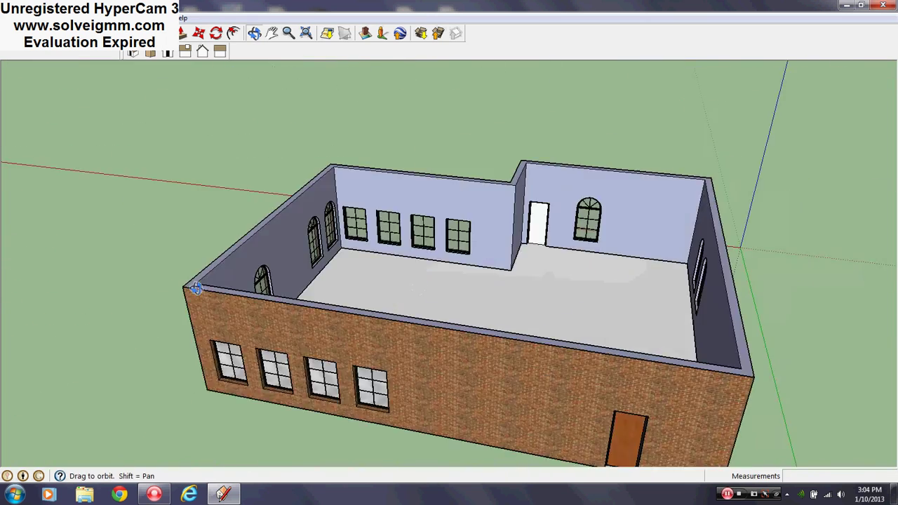
scroll(532, 266, up, 3)
middle_drag(547, 261, 242, 274)
middle_drag(491, 278, 190, 291)
scroll(621, 331, down, 3)
mouse_move(617, 332)
middle_down()
mouse_move(446, 343)
mouse_move(366, 317)
mouse_move(526, 295)
middle_up()
scroll(426, 313, up, 3)
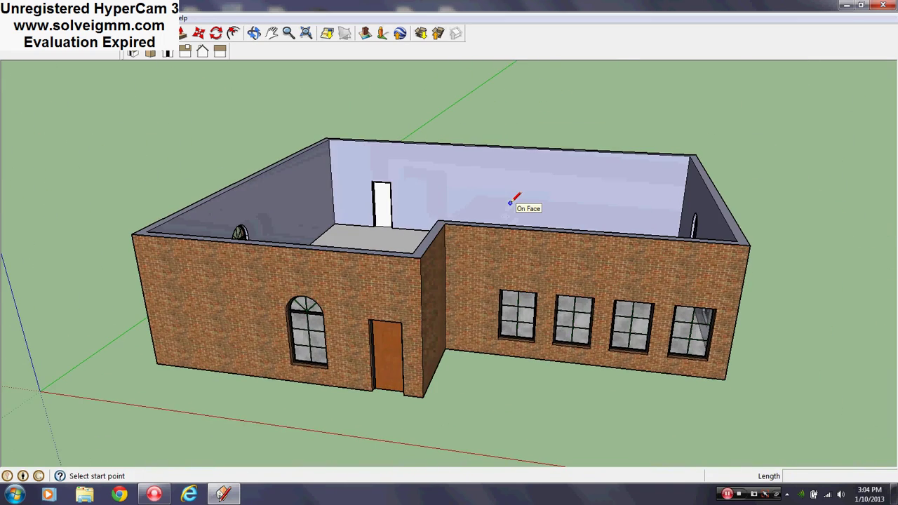